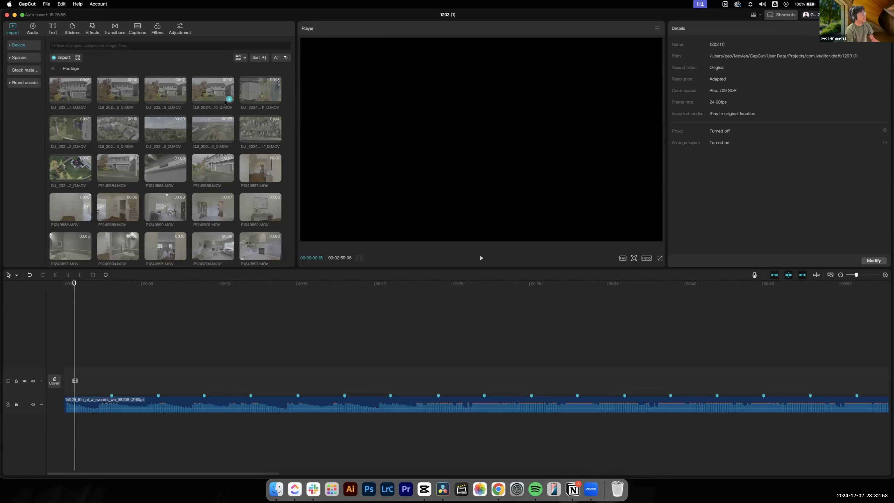
- Preview the wide aerial clips in Footage and add the treetop neighborhood skyline clip at the start of the video track
click(209, 126)
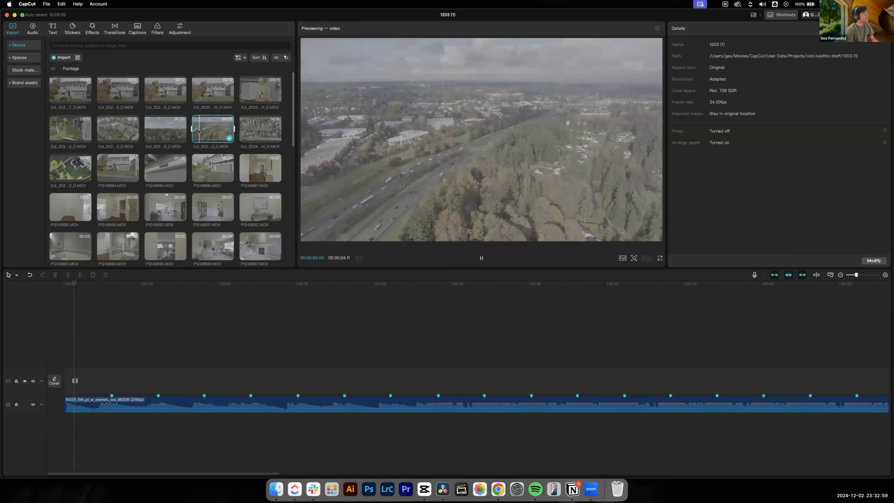
mouse_move(209, 131)
mouse_down()
mouse_move(222, 150)
mouse_move(205, 131)
mouse_up()
click(159, 132)
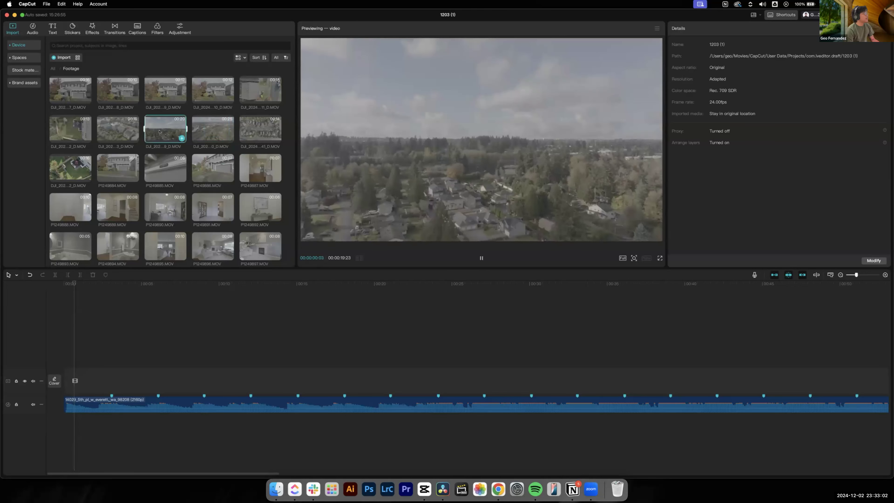
click(105, 131)
click(158, 126)
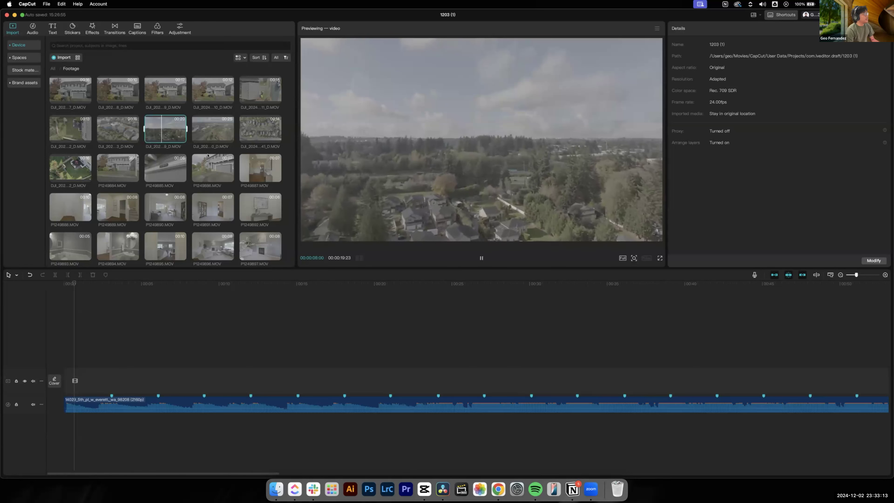
mouse_move(155, 133)
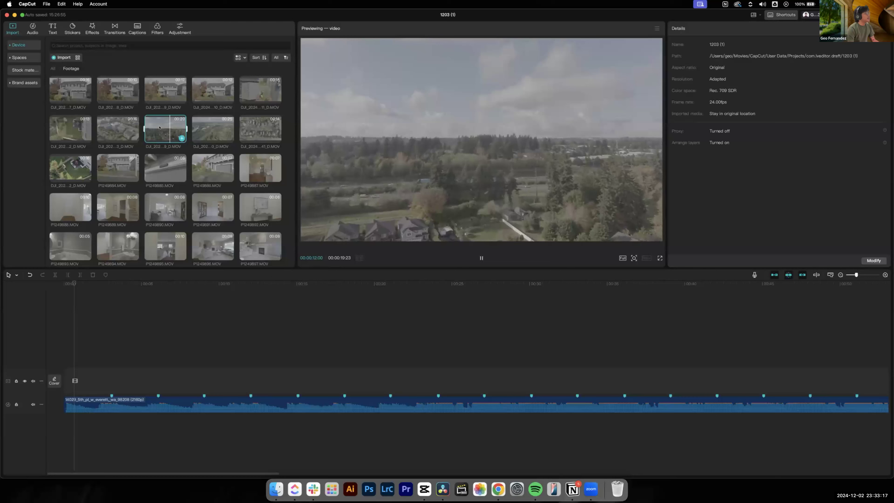
drag(171, 128, 111, 378)
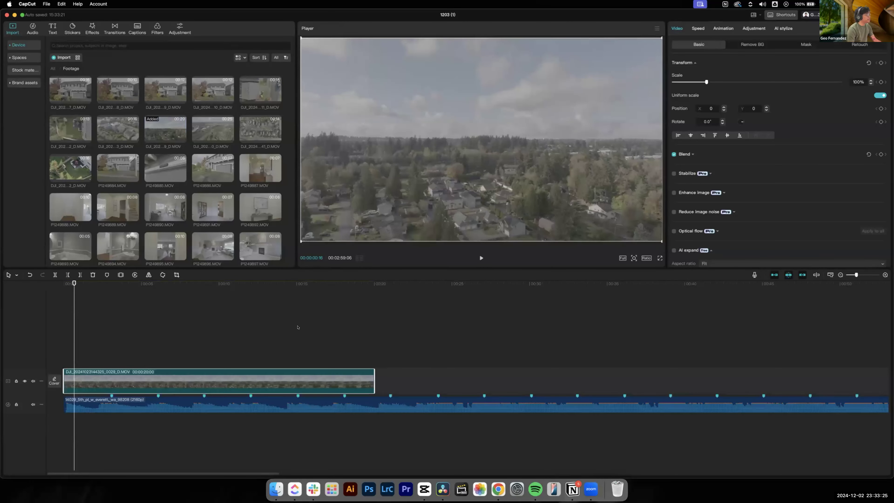
- Review the skyline clip, trim about 3 seconds off its start, and end it at the first beat marker
drag(360, 289, 63, 337)
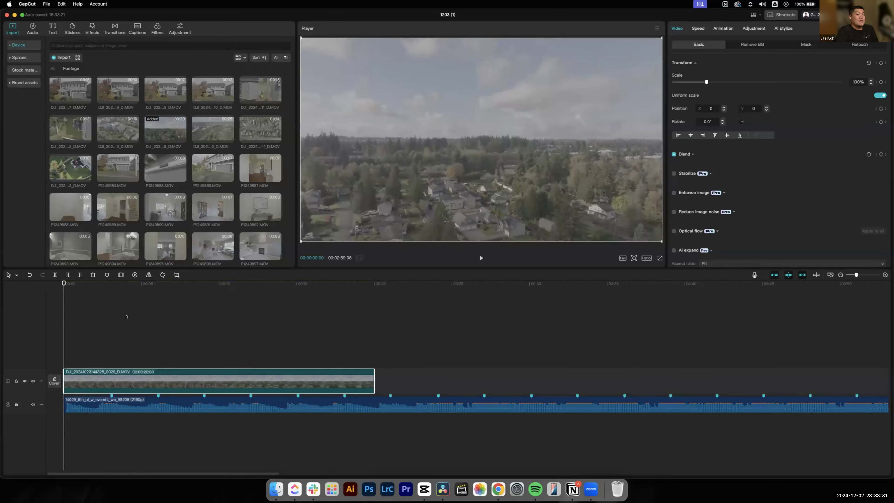
key(space)
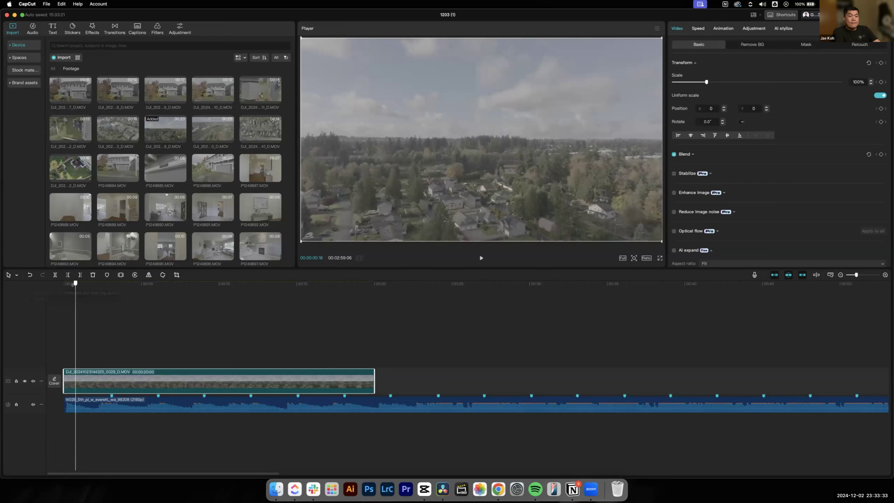
key(space)
mouse_move(98, 288)
mouse_down()
mouse_move(35, 309)
mouse_move(93, 280)
mouse_up()
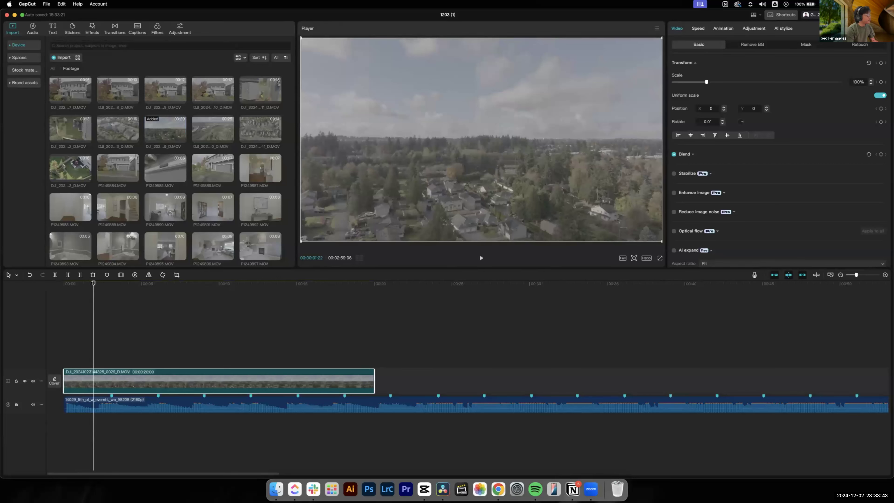
drag(93, 283, 161, 283)
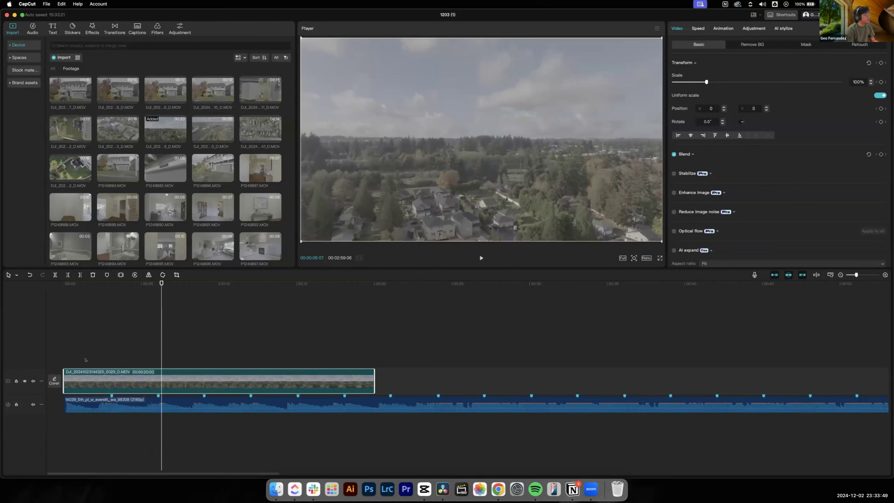
drag(64, 378, 111, 378)
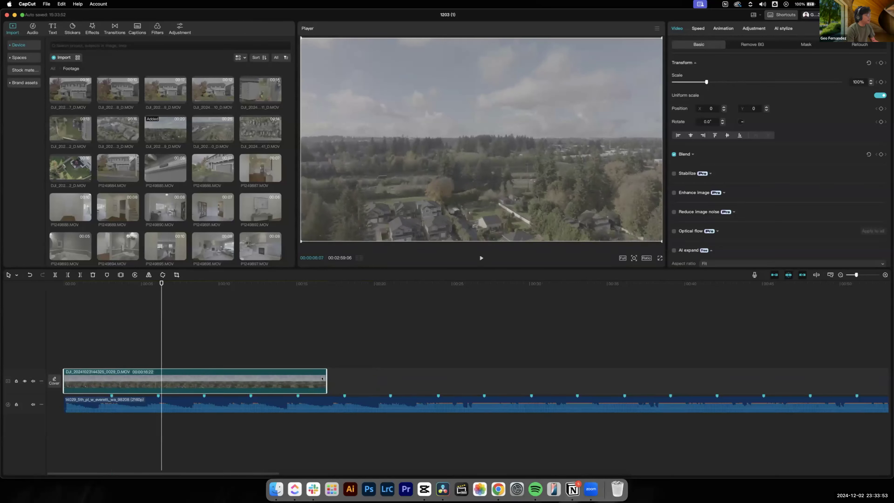
drag(323, 374, 110, 395)
- Play the trimmed skyline clip against the music and extend its end to the second beat marker
drag(144, 284, 49, 315)
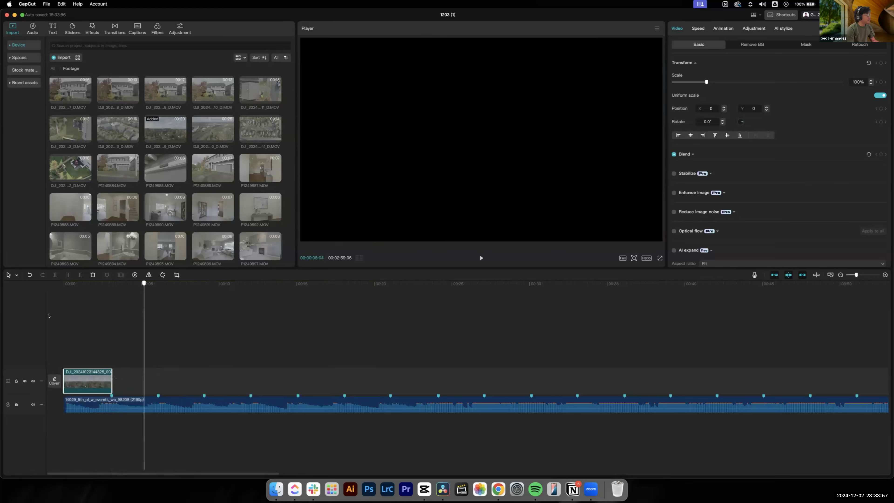
key(space)
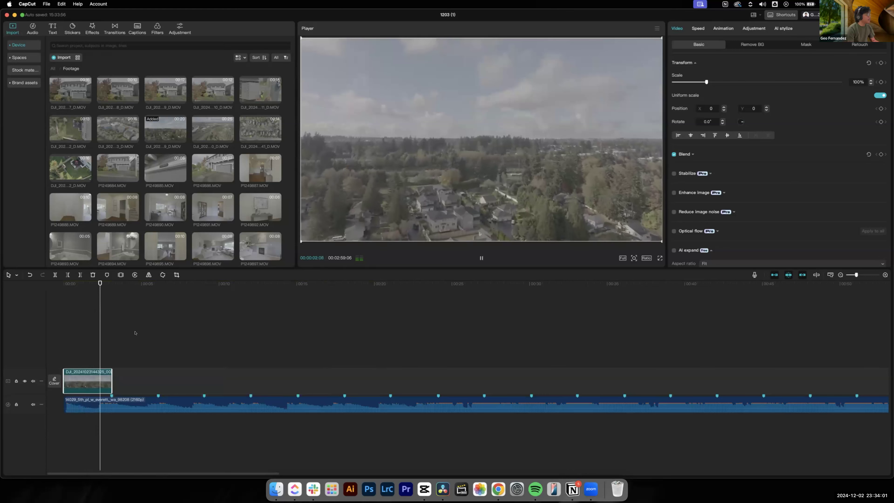
click(110, 372)
drag(110, 371, 158, 372)
key(space)
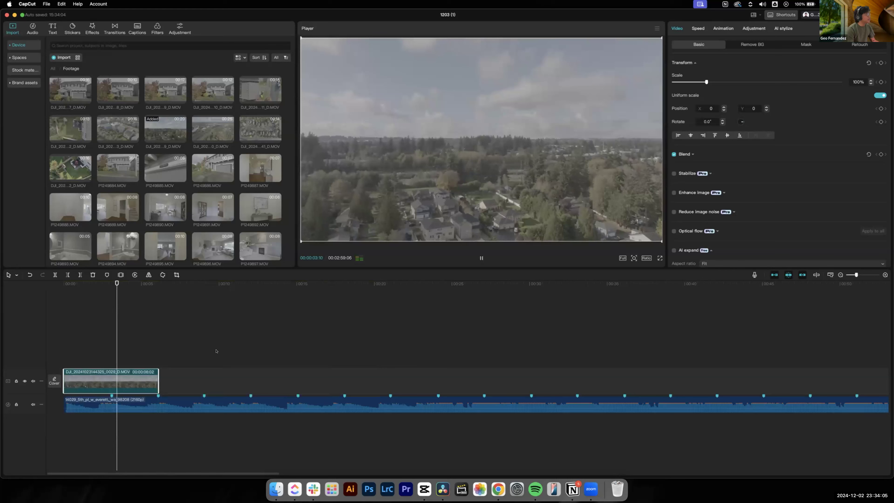
key(space)
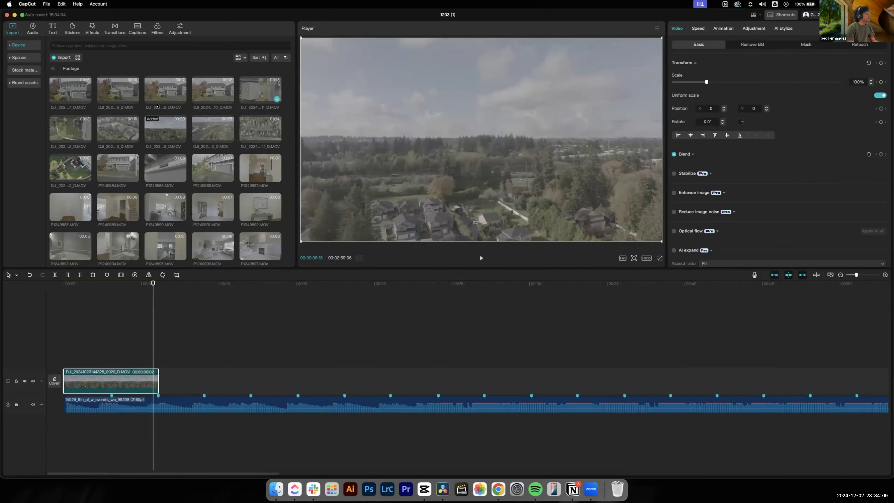
- Compare the overhead cul-de-sac and angled rooftop aerial clips, and append the overhead cul-de-sac clip after the skyline clip
click(259, 132)
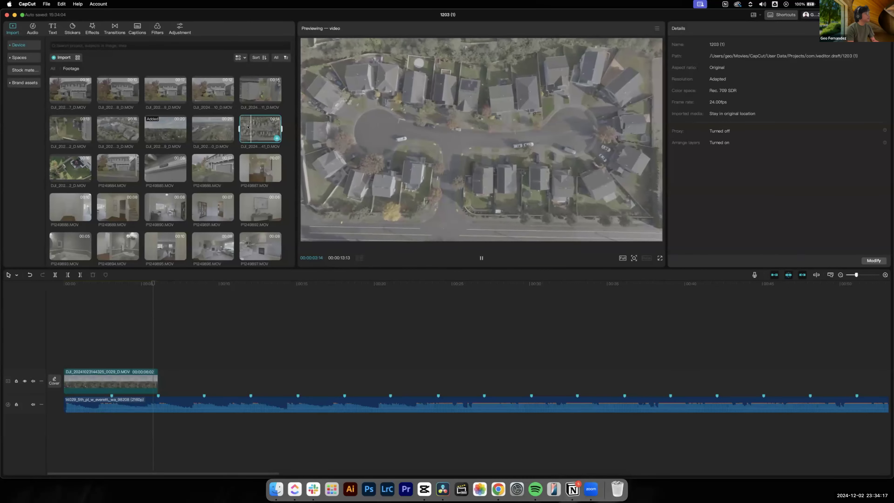
click(112, 128)
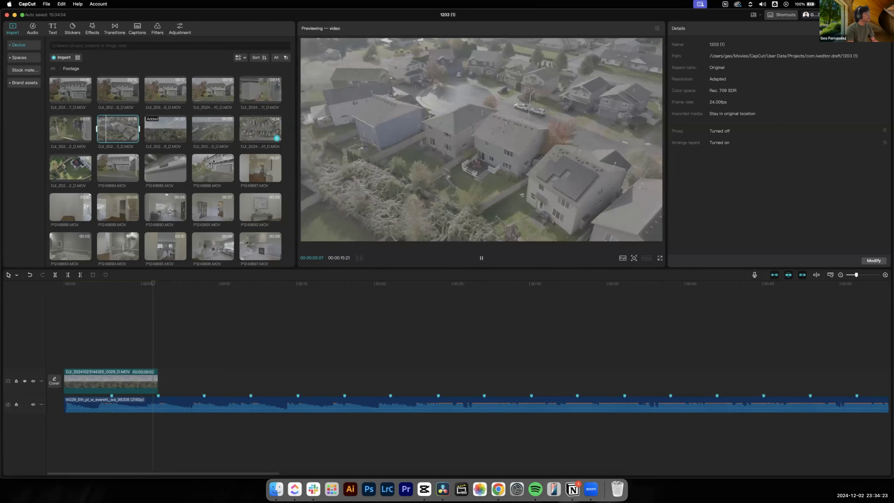
click(265, 125)
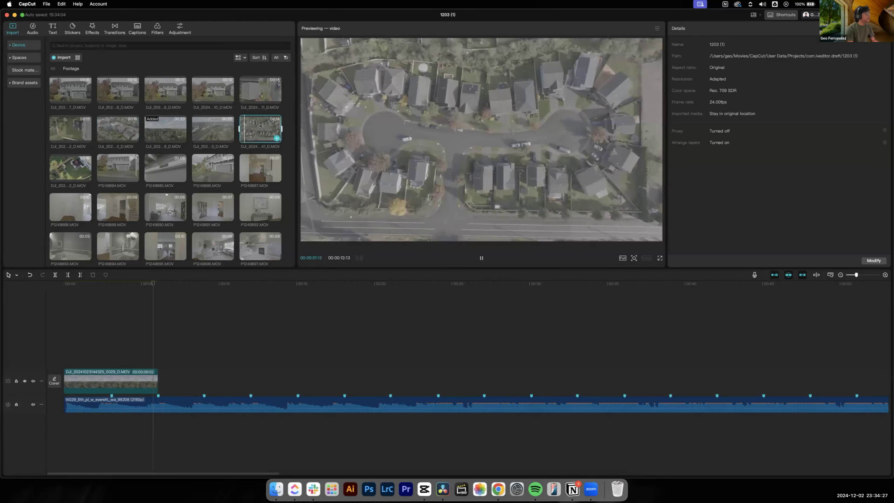
drag(266, 131, 351, 378)
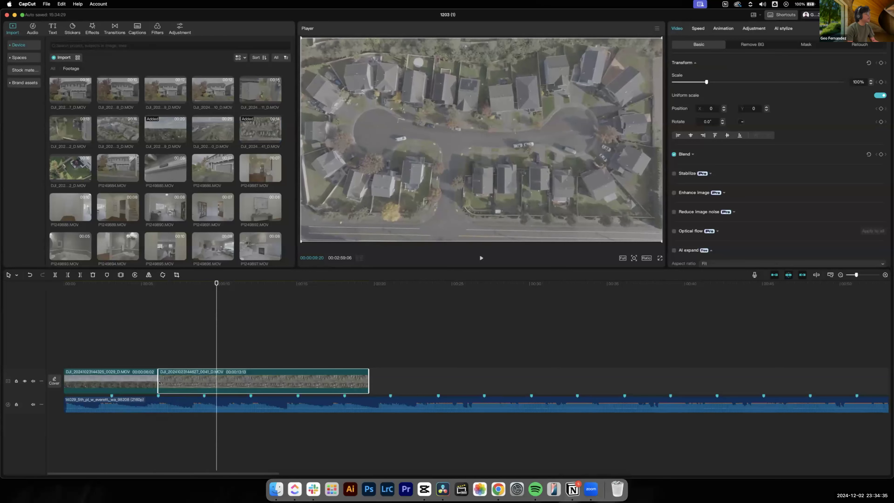
- Trim about 4 seconds off the start of the cul-de-sac clip and end it at the third beat marker
drag(156, 377, 216, 378)
click(115, 289)
key(space)
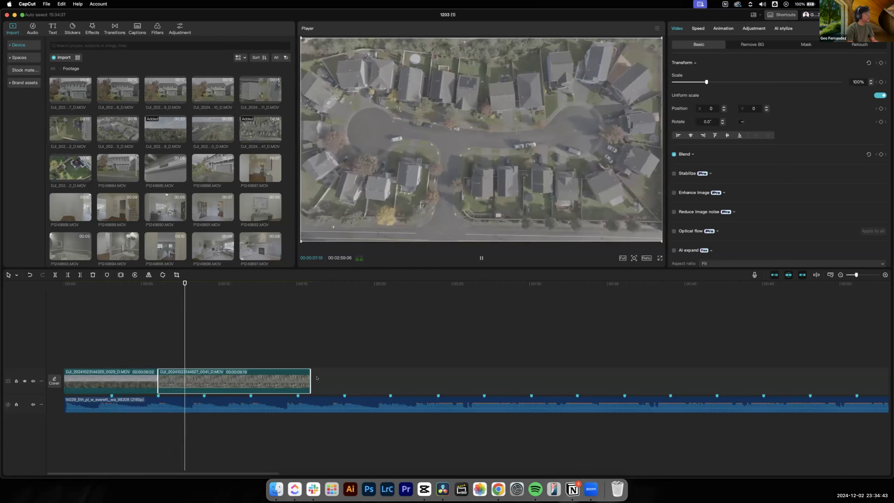
drag(205, 385, 205, 385)
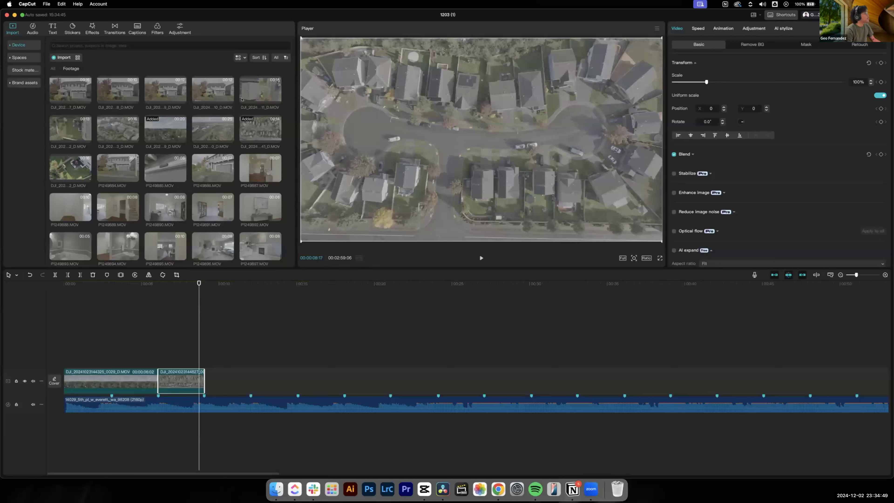
- Preview the four drone clips of the house front in Footage to compare their framing and camera movement
click(210, 87)
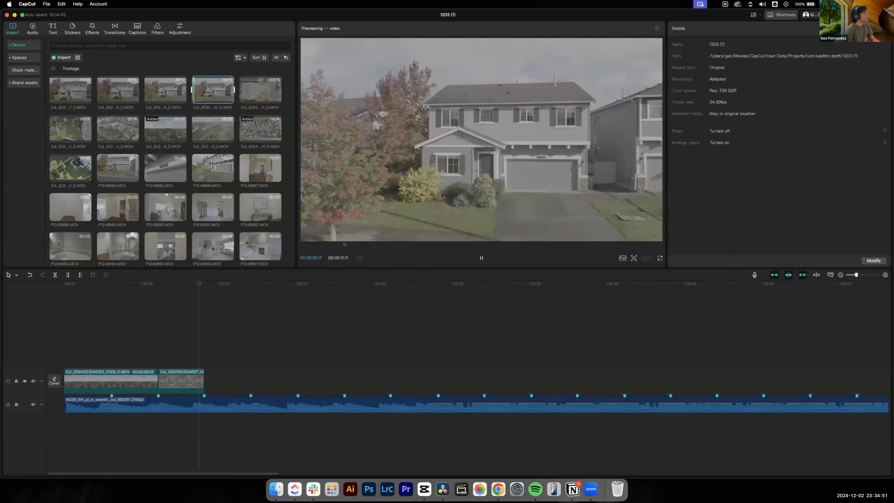
click(166, 92)
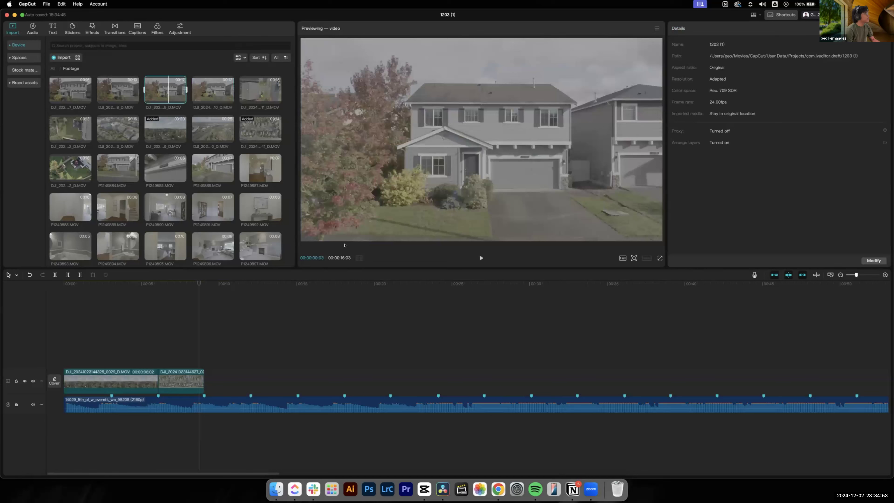
click(113, 83)
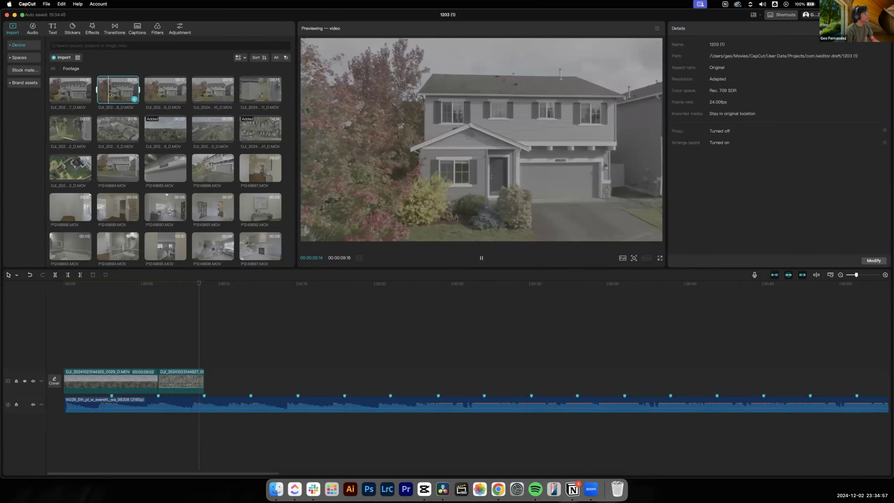
click(65, 91)
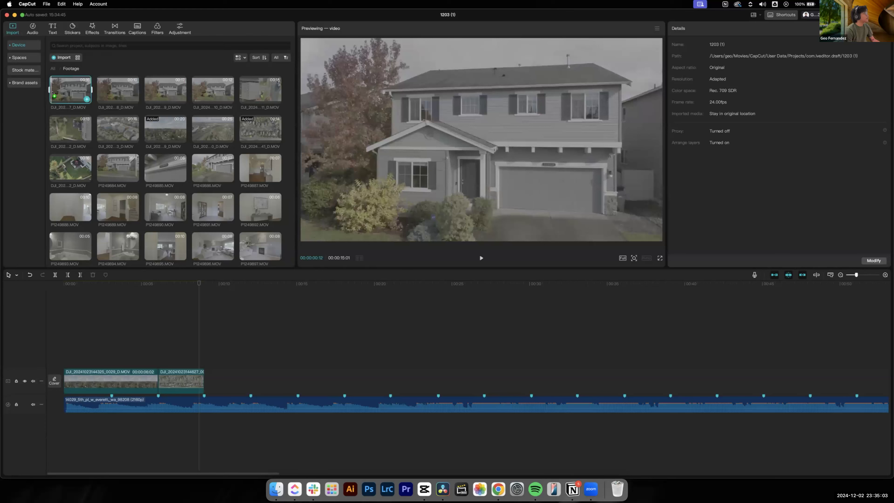
key(space)
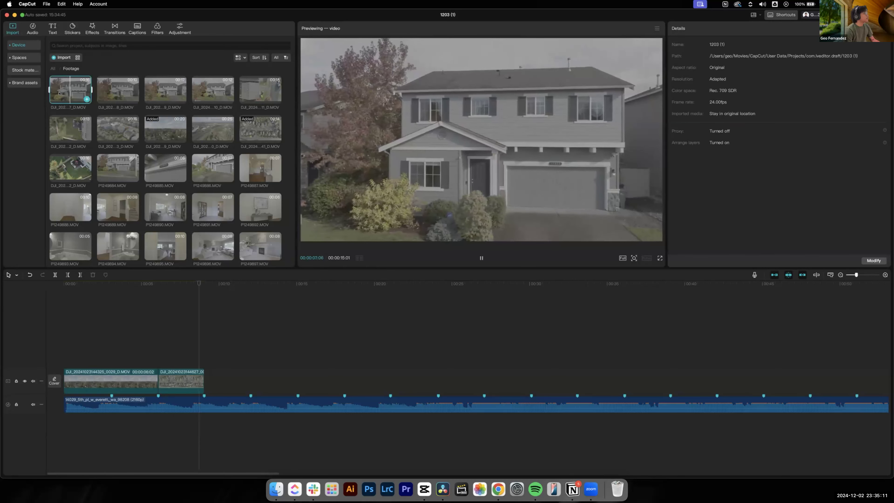
click(115, 91)
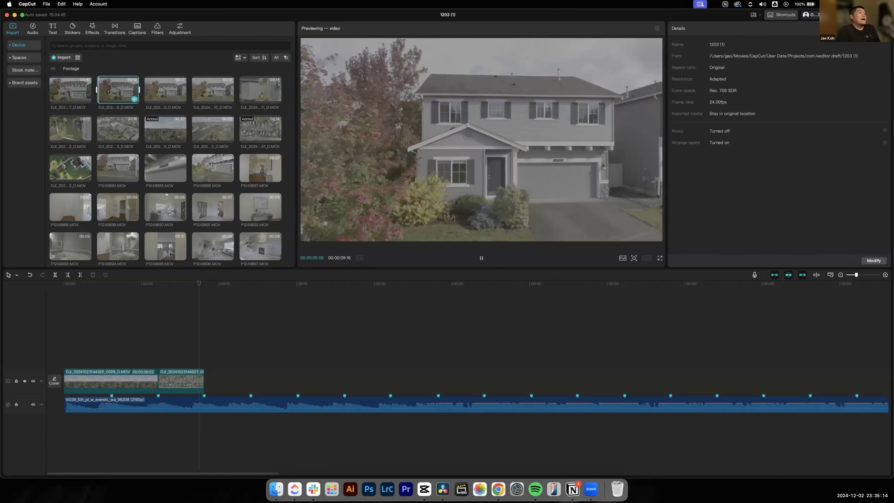
click(479, 257)
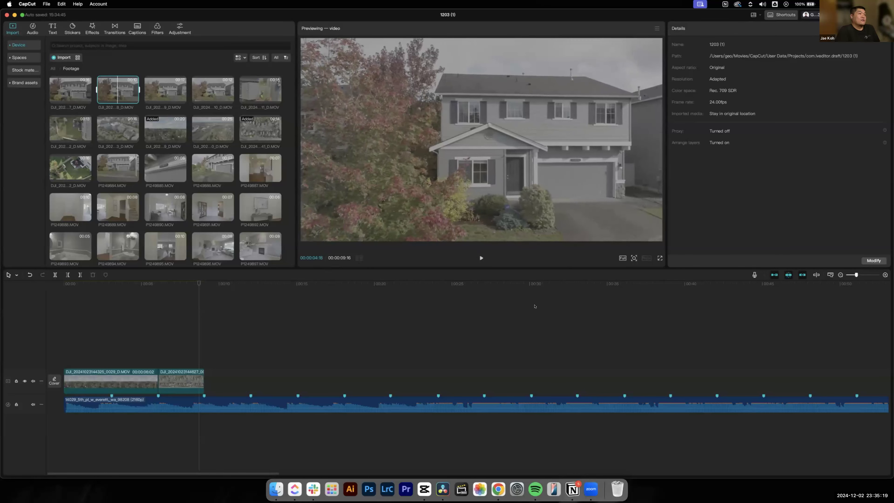
- Scrub through the two aerial clips against the beat markers and extend the cul-de-sac clip's end to the fourth marker
click(522, 335)
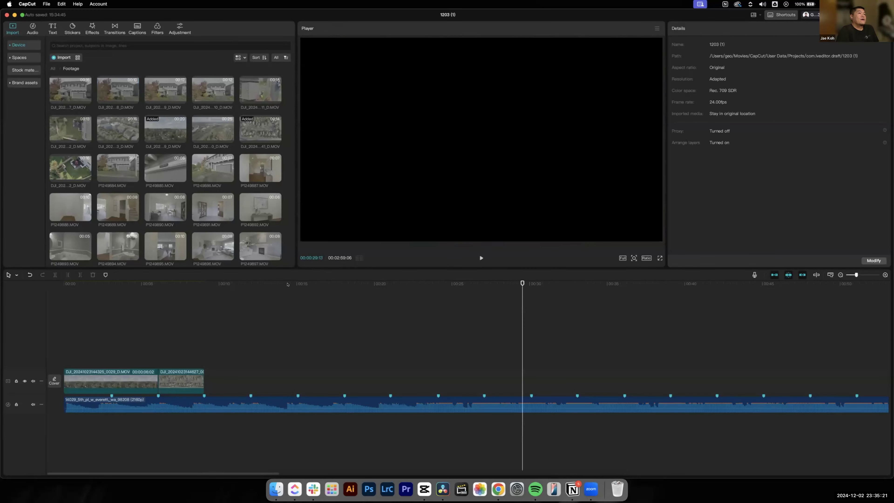
drag(288, 283, 64, 284)
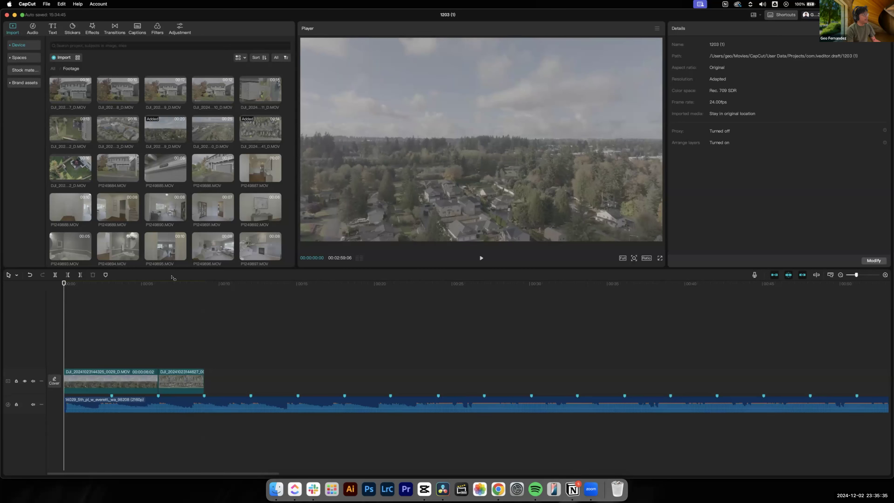
drag(84, 287, 111, 288)
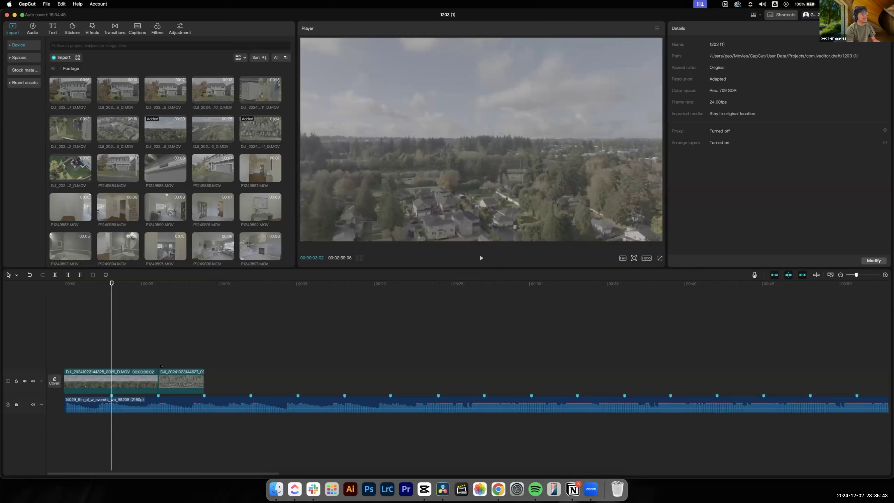
drag(148, 284, 171, 293)
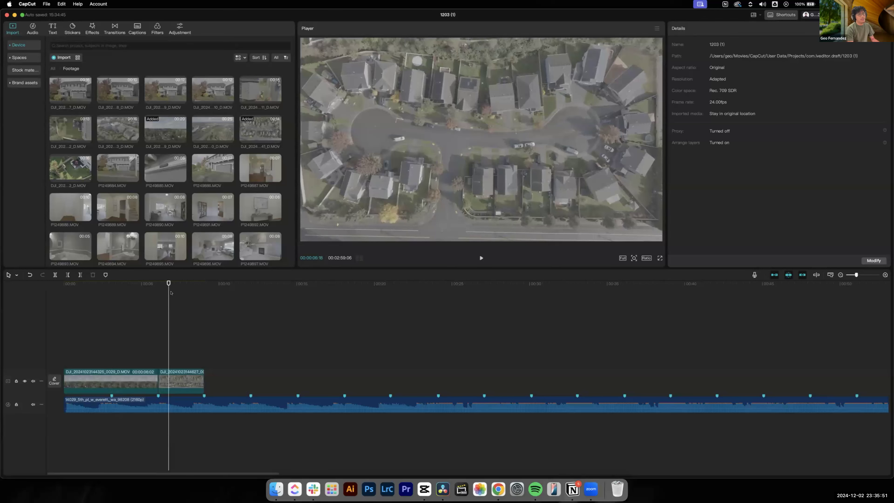
click(189, 284)
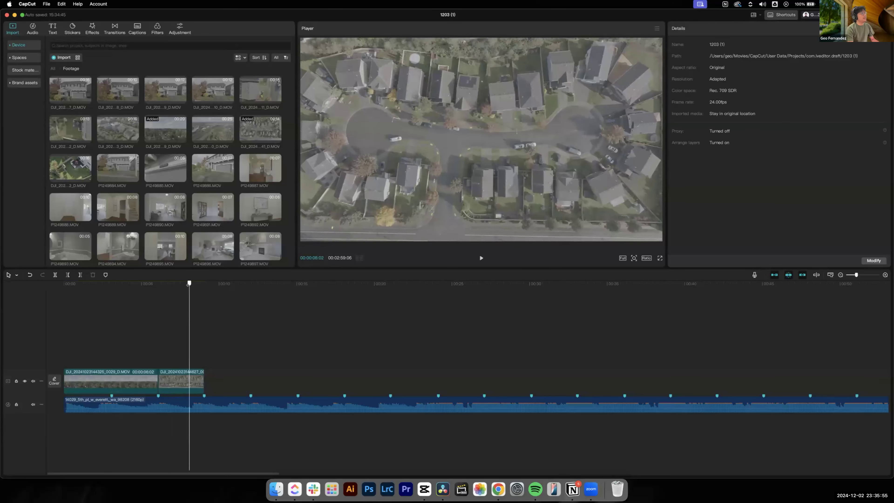
drag(189, 284, 166, 294)
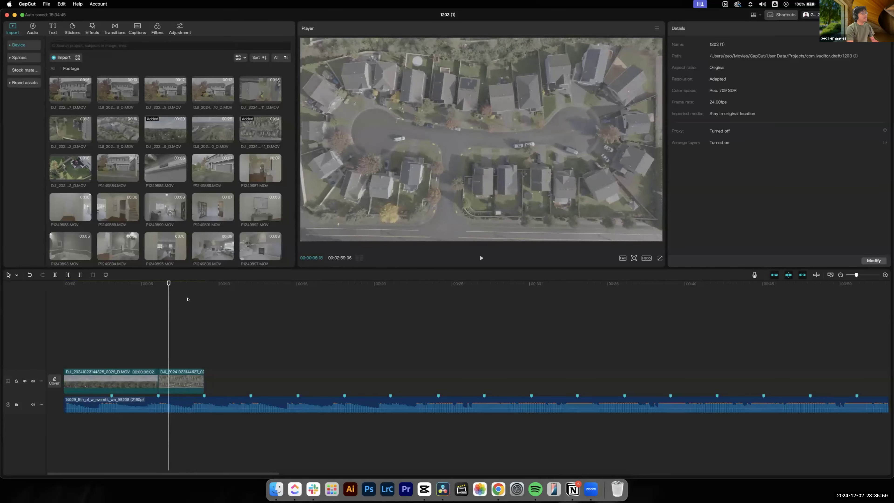
drag(186, 286, 155, 301)
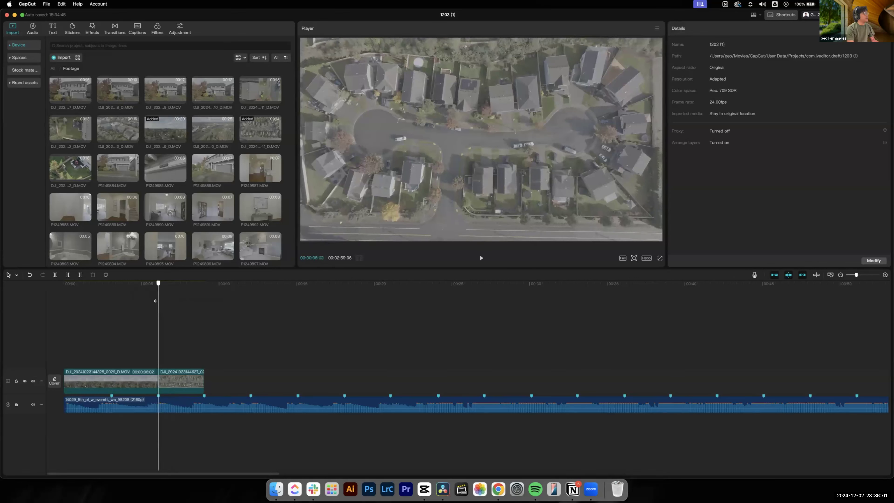
drag(199, 378, 246, 378)
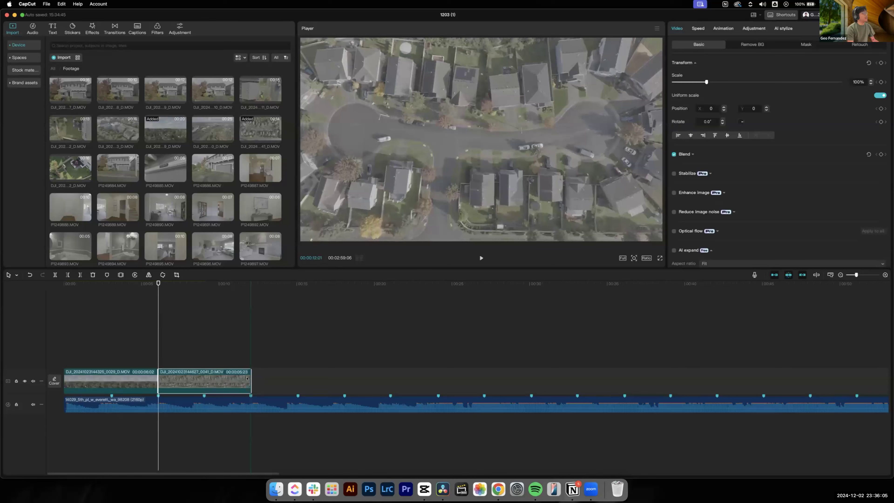
- Play back the cut from the skyline clip into the cul-de-sac clip, and shorten the cul-de-sac clip's end to the third beat marker
key(space)
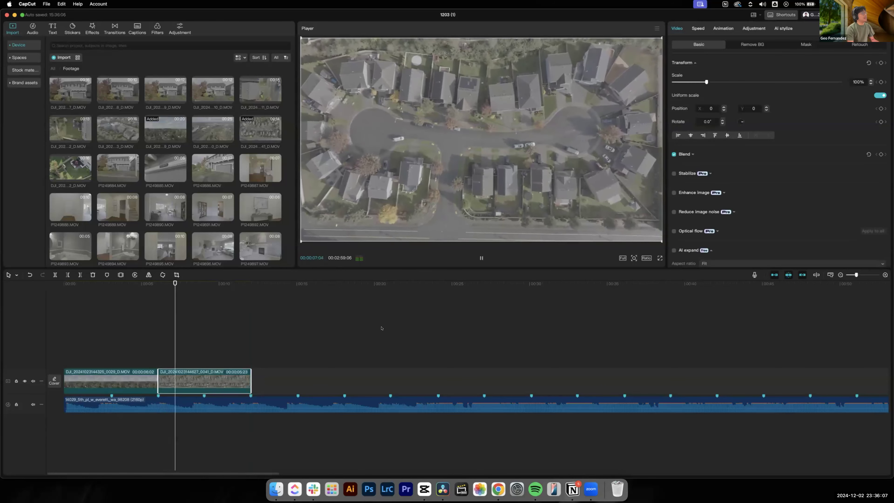
key(space)
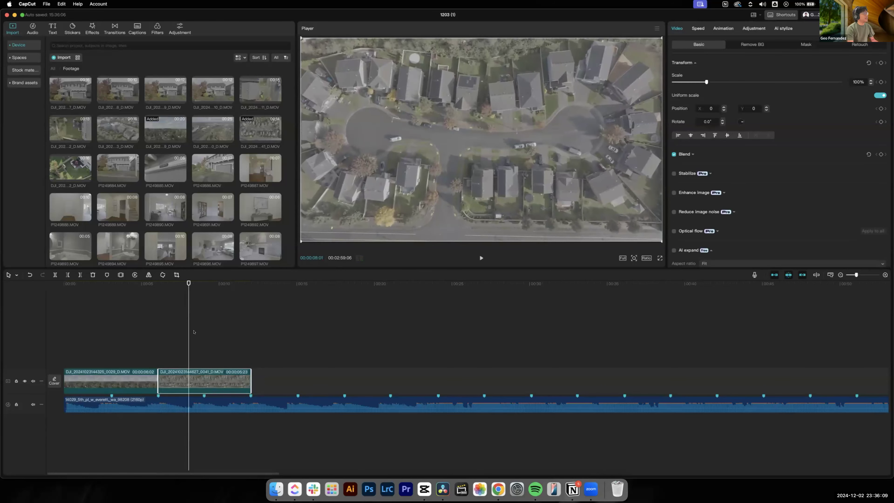
click(160, 283)
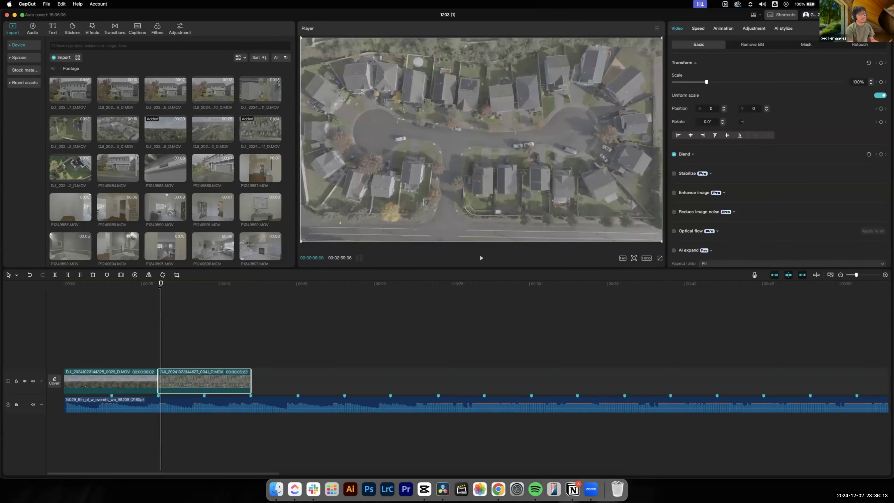
drag(170, 284, 151, 284)
key(space)
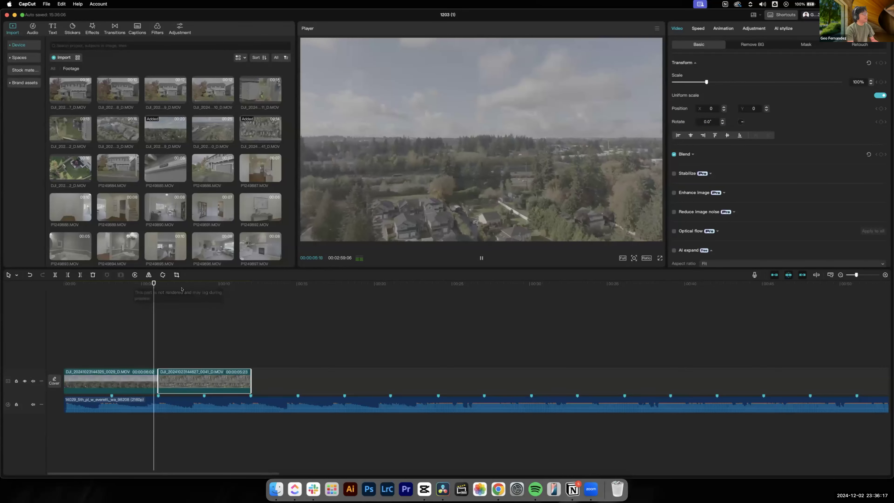
key(space)
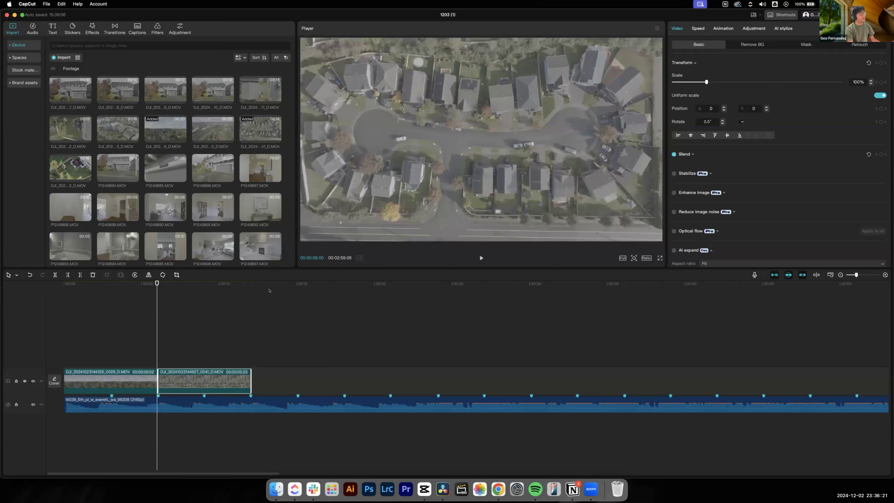
click(148, 284)
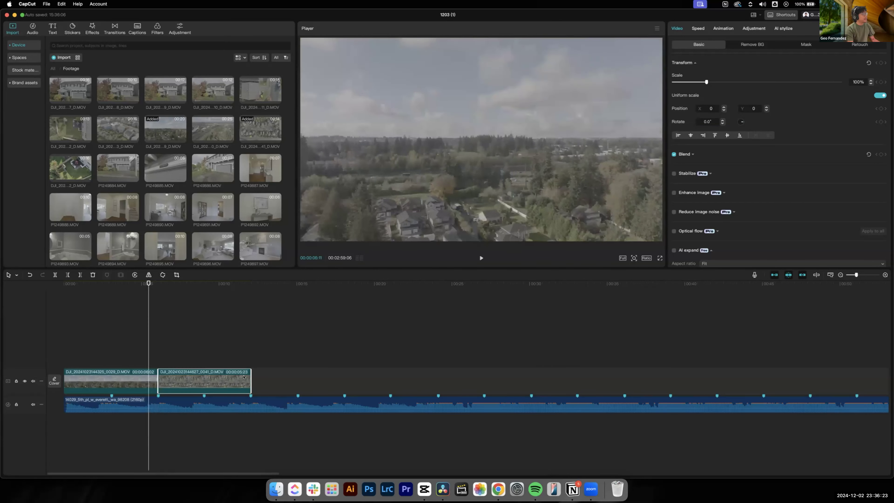
drag(249, 373, 204, 372)
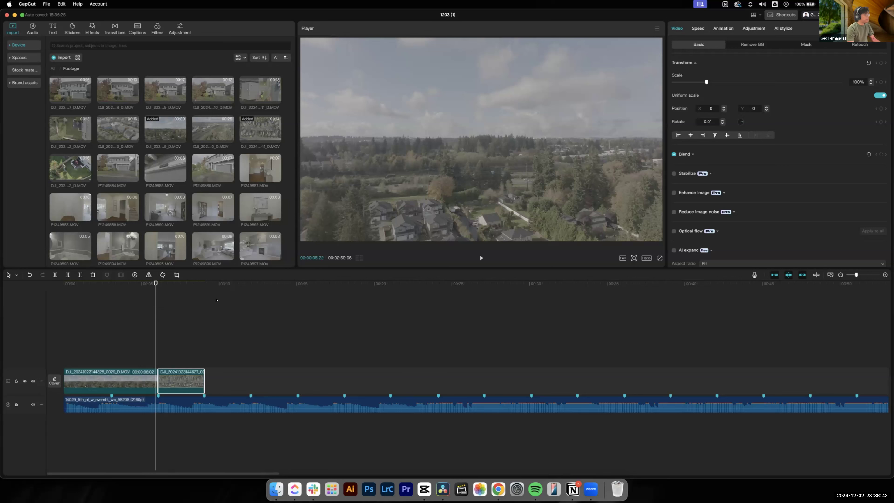
- Replay the skyline and shortened cul-de-sac clips to check their pacing against the beat markers
drag(196, 292, 182, 290)
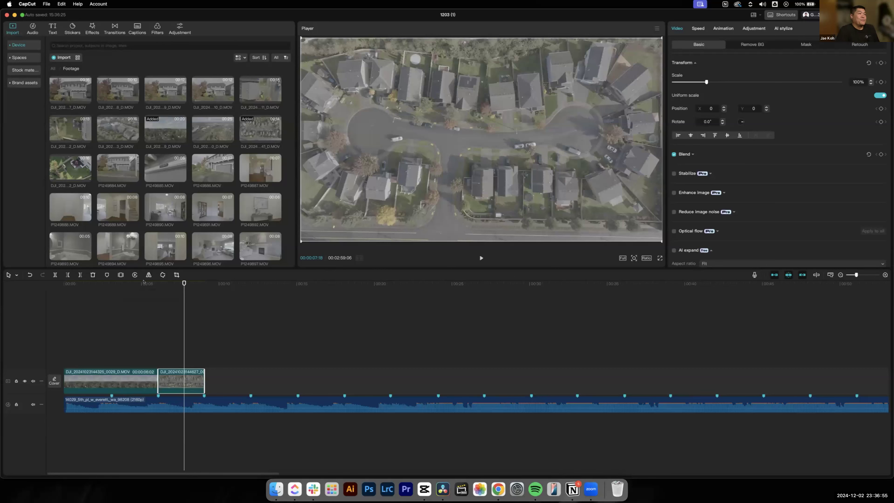
click(132, 287)
key(space)
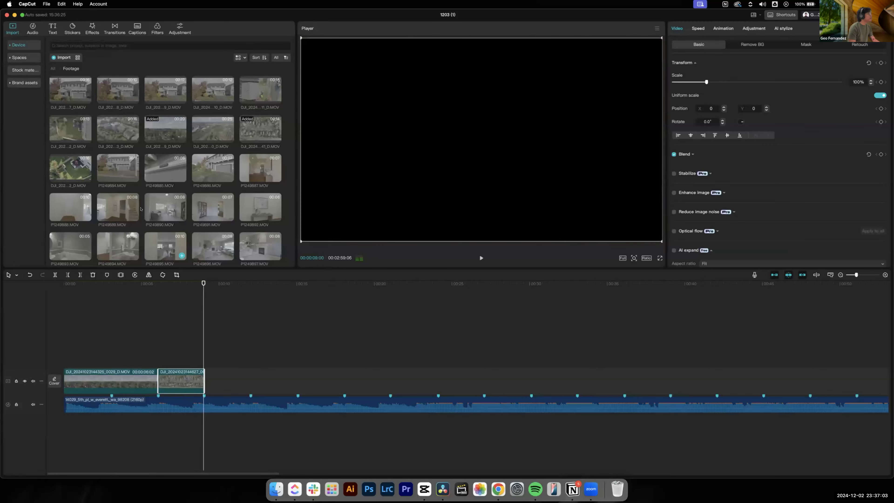
- Preview the street-level clip of the house front, append it after the cul-de-sac clip, and mute the video track
click(115, 164)
key(space)
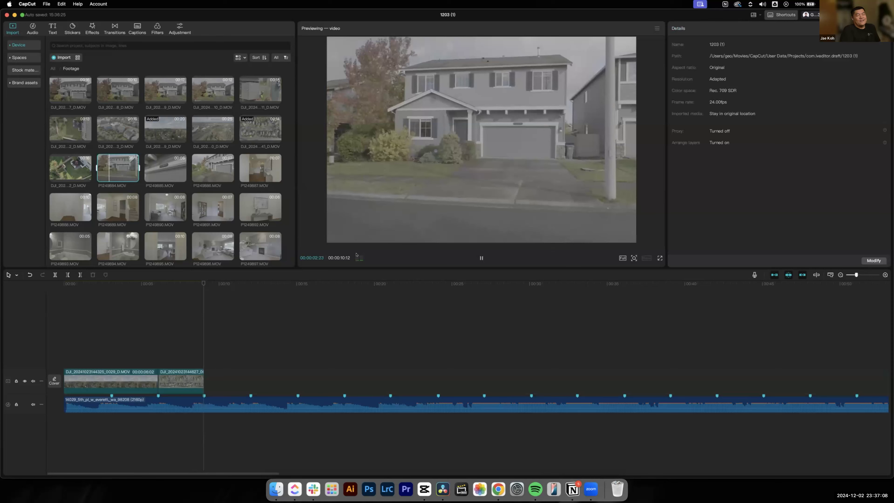
key(space)
drag(119, 175, 315, 383)
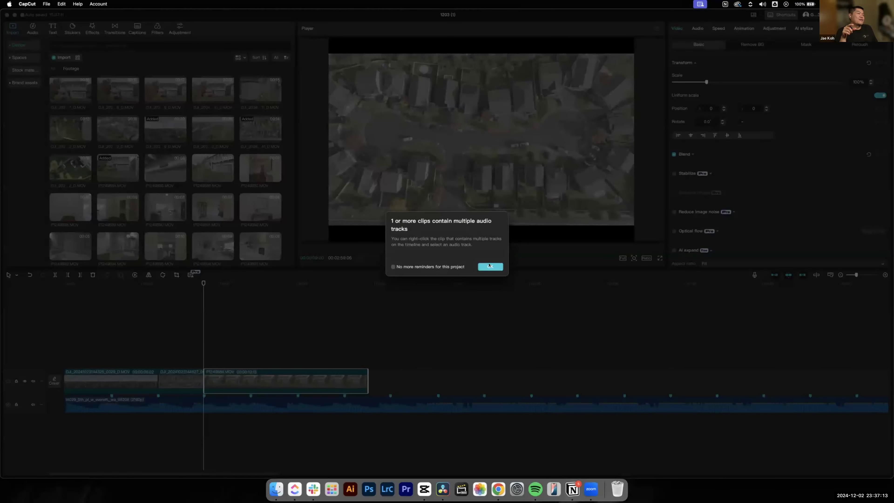
click(489, 266)
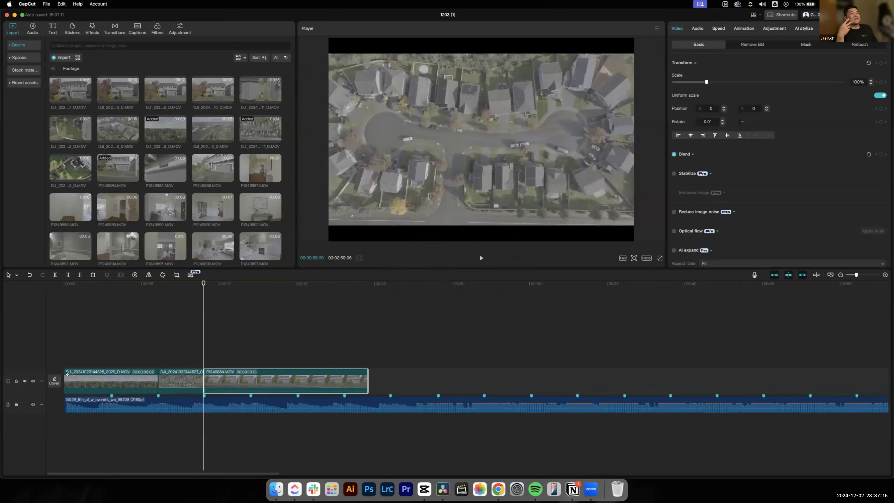
click(33, 381)
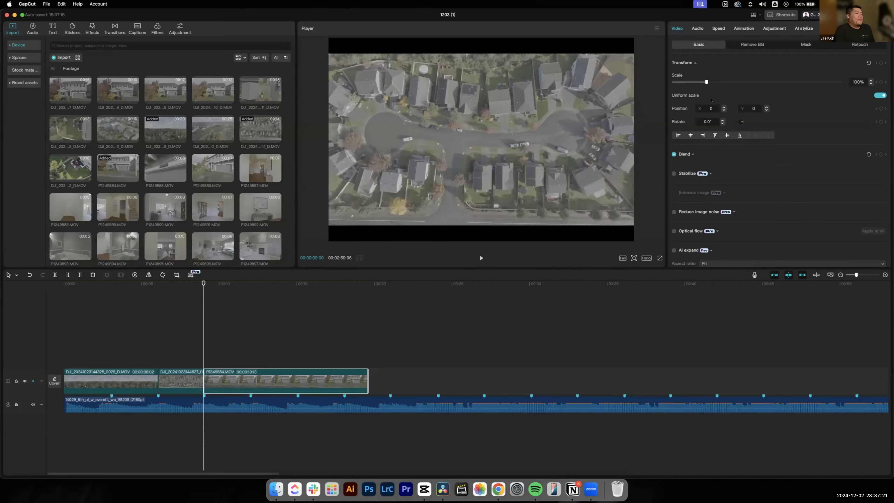
drag(706, 82, 710, 81)
- Compare the frame proportions of the skyline, cul-de-sac and street-level house-front clips along the timeline
click(185, 290)
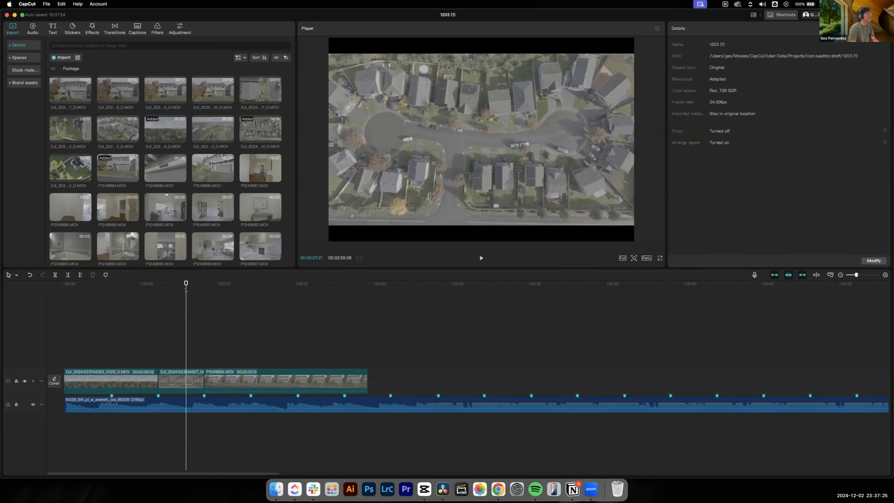
click(143, 290)
key(Left)
key(Left)
key(Left)
key(Left)
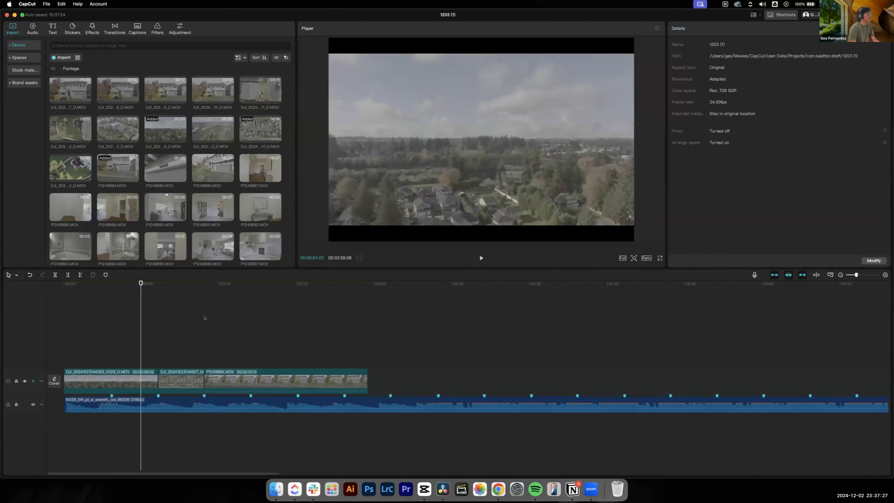
click(267, 284)
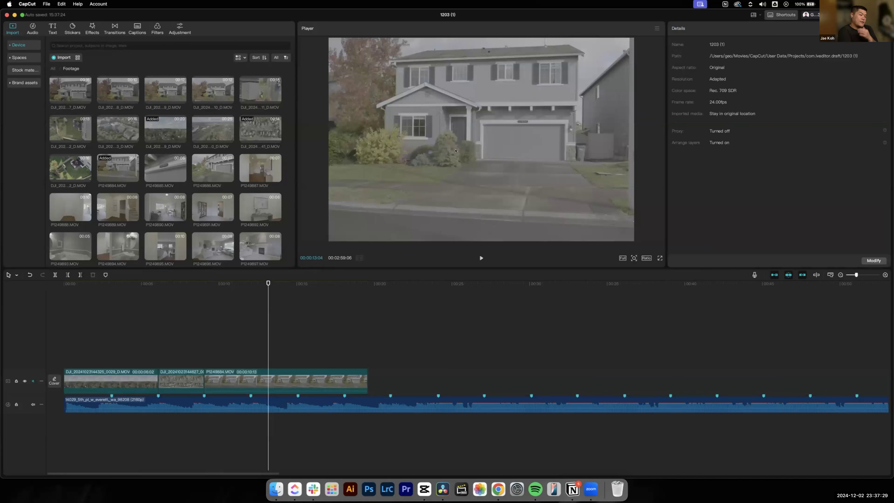
click(349, 316)
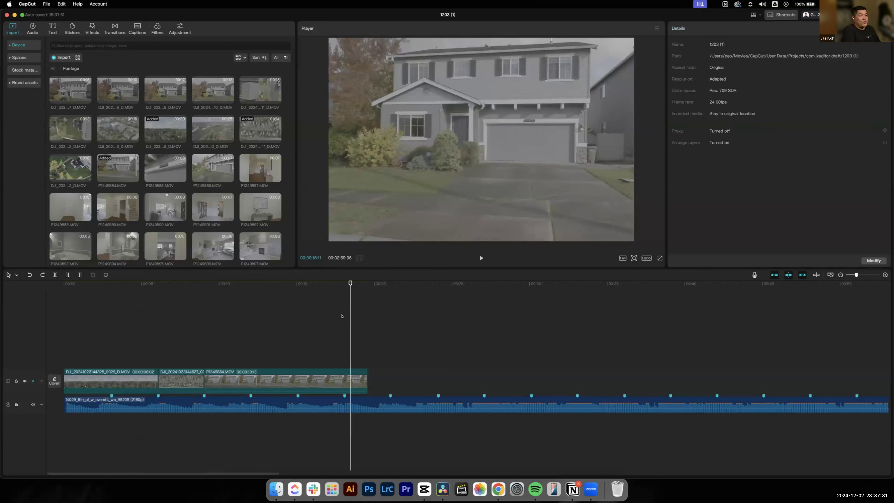
- Undo the video track mute and the insertion of the house-front clip
click(280, 339)
key(super+z)
click(188, 289)
drag(193, 290, 195, 289)
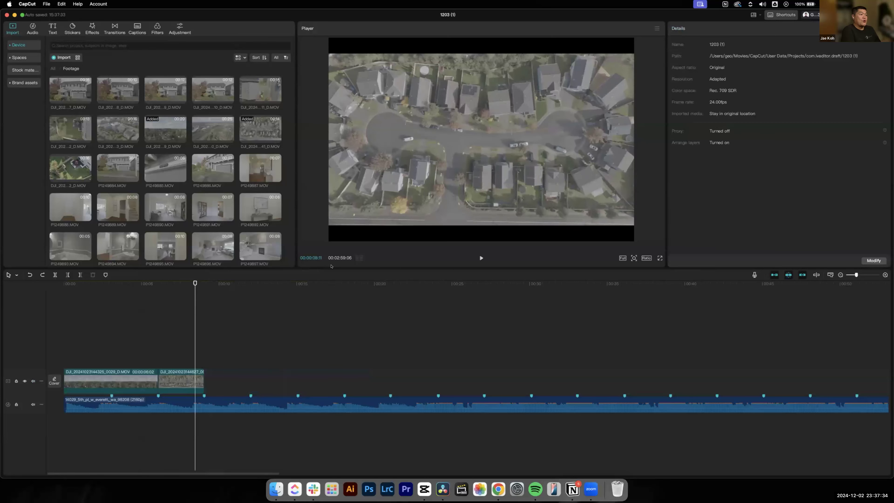
- Set the project's aspect ratio to 16:9
click(646, 258)
click(663, 285)
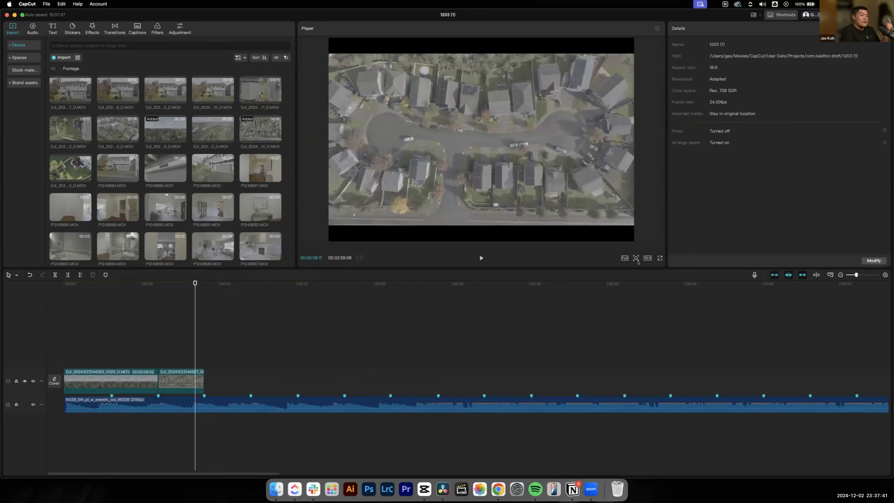
click(624, 258)
click(624, 258)
click(646, 258)
click(511, 333)
- Select both aerial clips and save the custom project settings with a 16:9 ratio and 1920 x 1080 resolution
drag(433, 350, 64, 391)
click(646, 258)
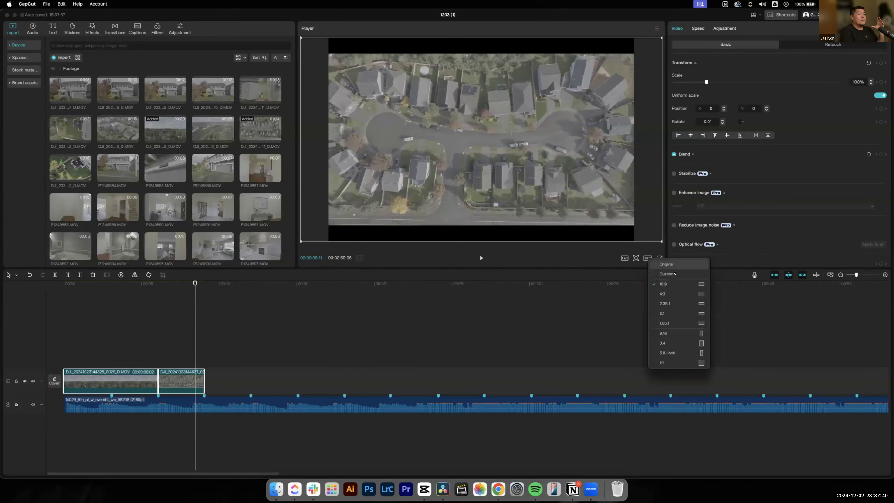
click(666, 274)
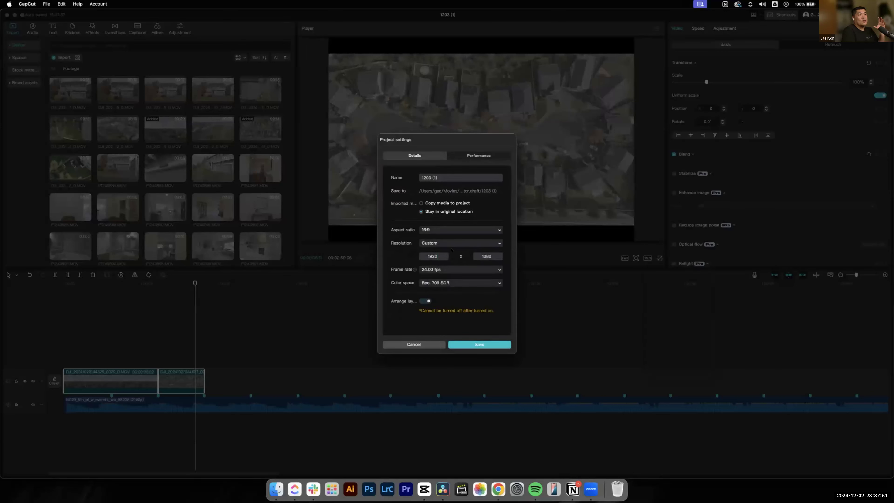
click(480, 344)
- Append the street-level house-front clip after the cul-de-sac clip and dismiss the multiple-audio-tracks notice
drag(206, 285, 36, 322)
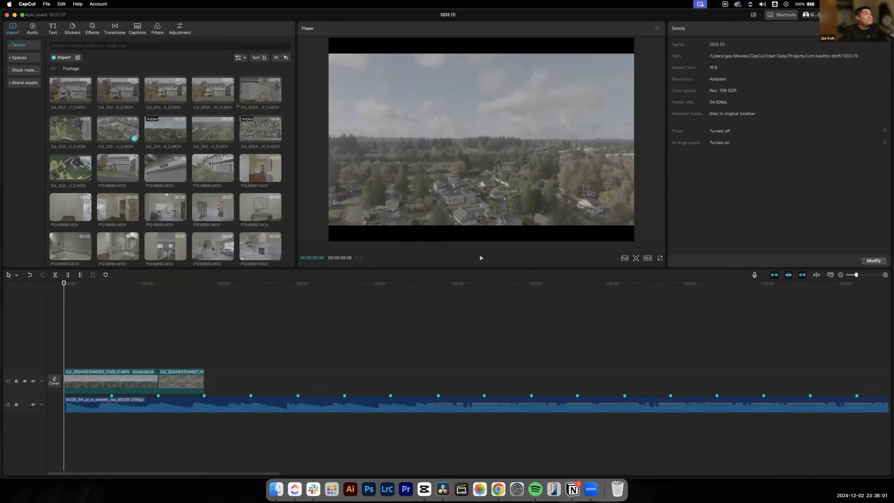
click(109, 166)
drag(109, 165, 300, 379)
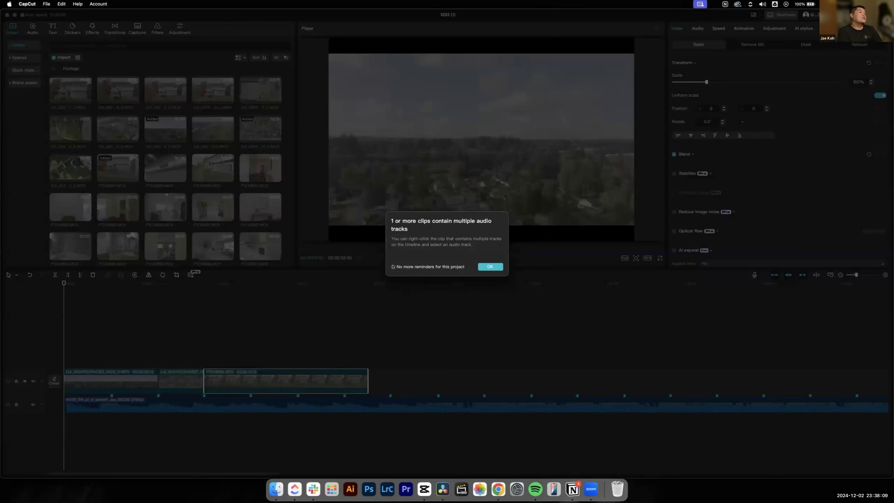
click(489, 266)
- Review the house-front clip's camera movement against the aerial clips and trim its end to a duration of about 8 seconds
click(349, 283)
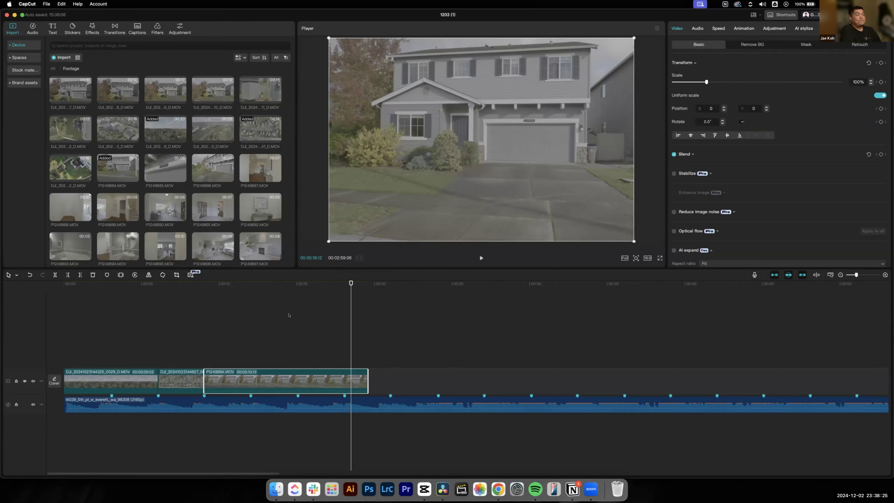
click(219, 284)
click(142, 284)
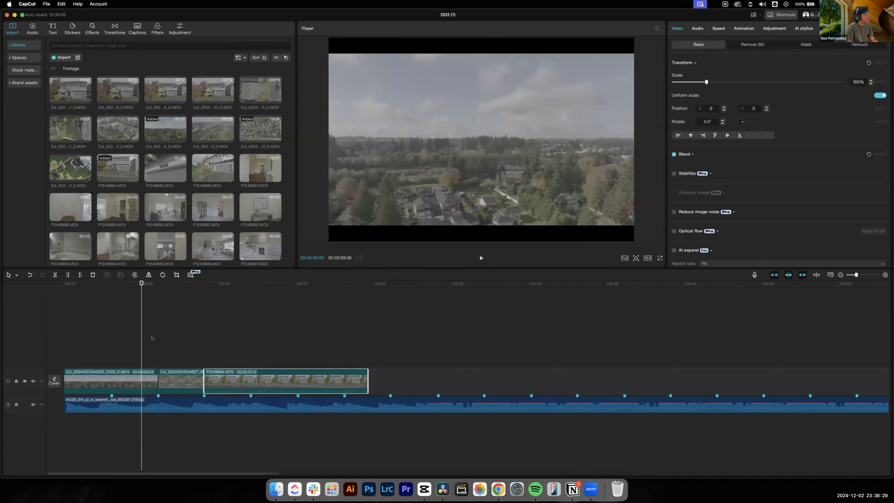
drag(140, 283, 241, 280)
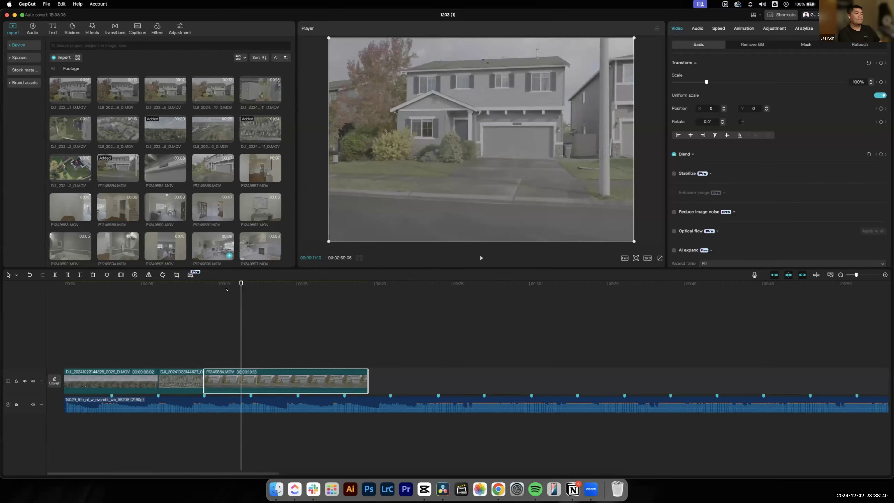
mouse_move(226, 288)
mouse_down()
mouse_move(198, 289)
mouse_move(228, 289)
mouse_move(200, 301)
mouse_move(223, 300)
mouse_up()
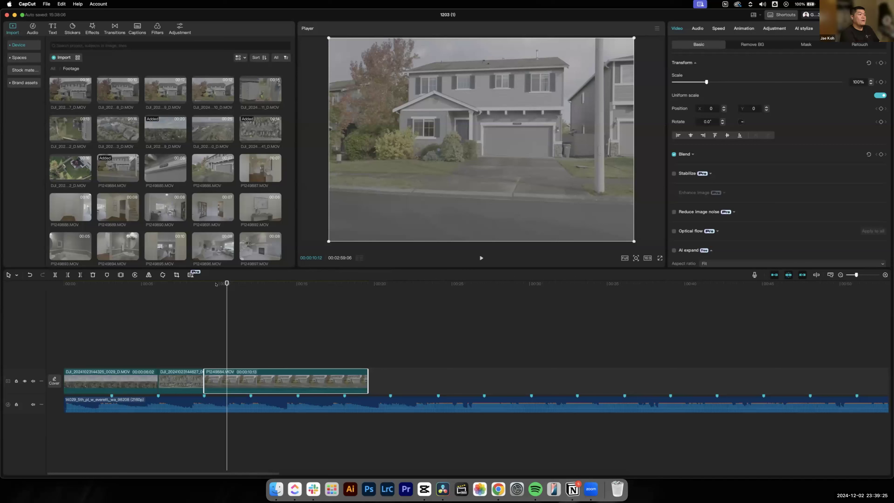
drag(226, 283, 240, 374)
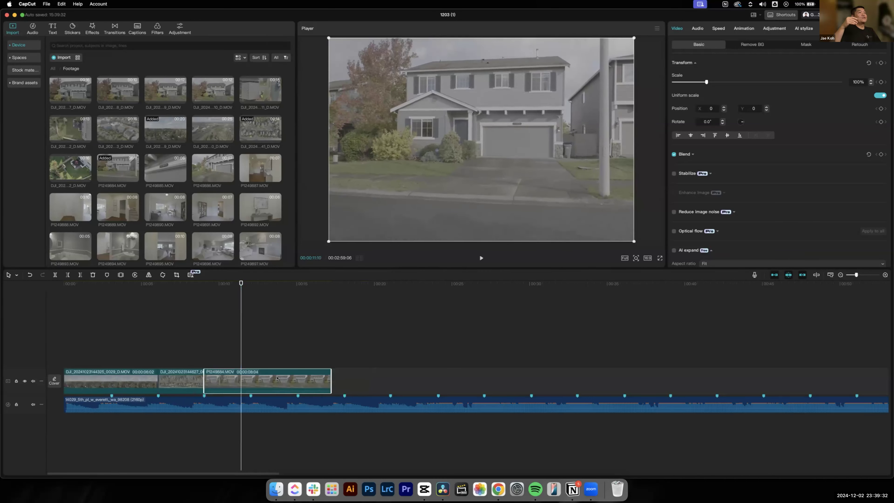
- Scale the cul-de-sac clip to 120% and the skyline clip to 119% to fill the frame
click(180, 288)
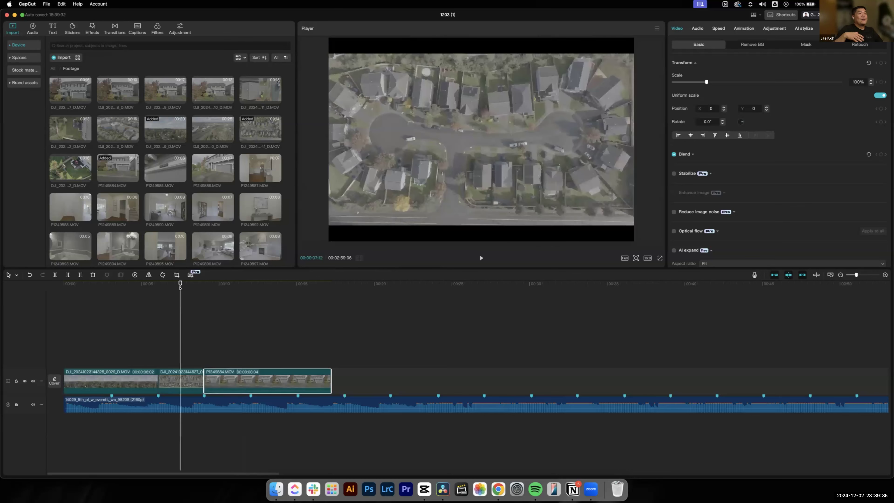
drag(179, 288, 181, 316)
click(182, 384)
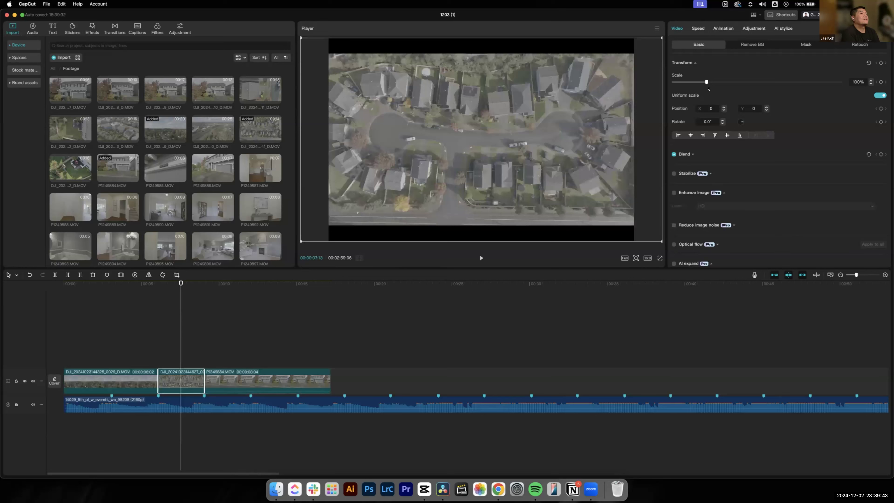
drag(705, 82, 712, 78)
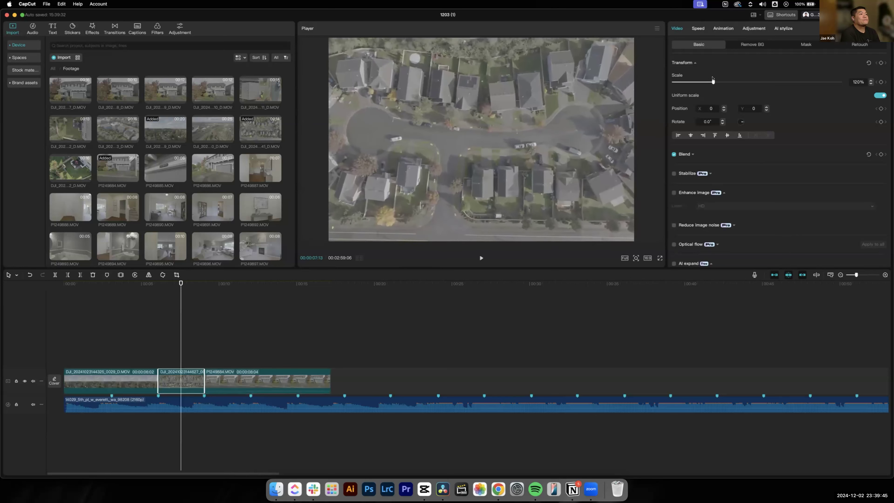
click(125, 291)
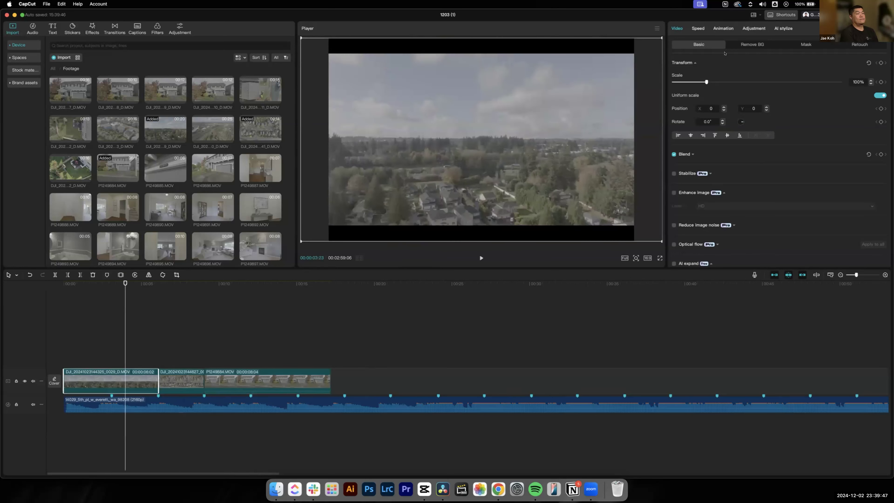
drag(706, 81, 713, 81)
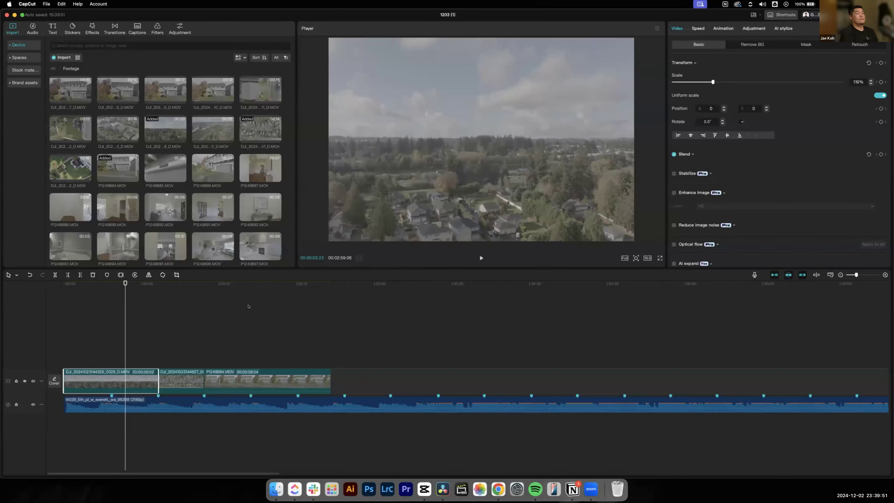
- Play through the cut into the house-front clip and trim that clip's end back to the next beat marker
drag(267, 293, 190, 284)
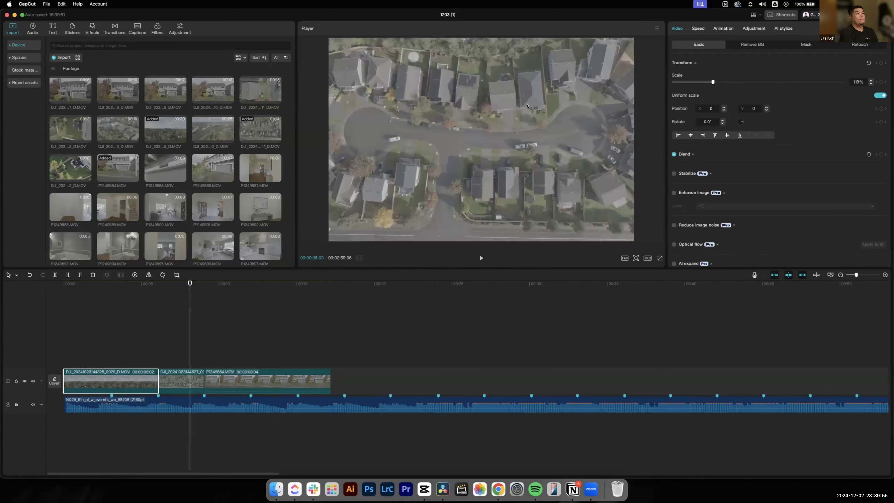
click(656, 28)
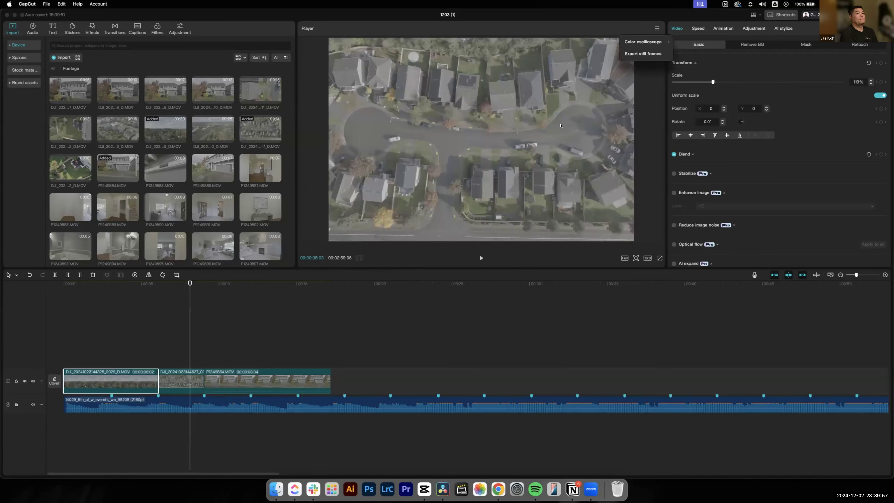
click(232, 376)
drag(260, 287, 192, 295)
key(space)
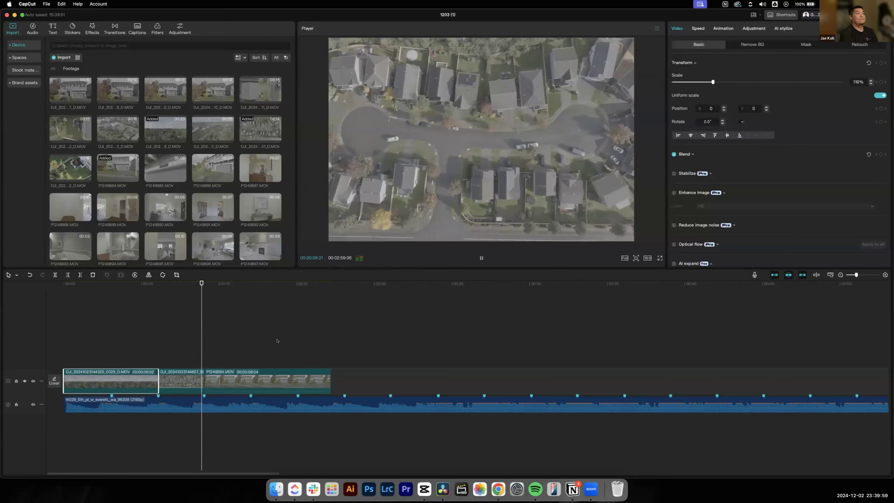
key(space)
click(316, 380)
drag(329, 387, 245, 388)
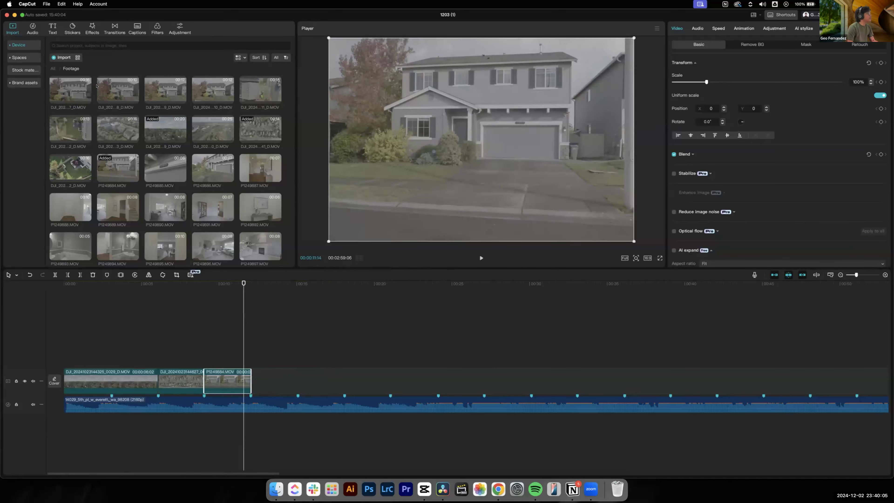
- Preview the unused aerial clips and append the angled neighborhood aerial clip after the house-front clip
click(77, 128)
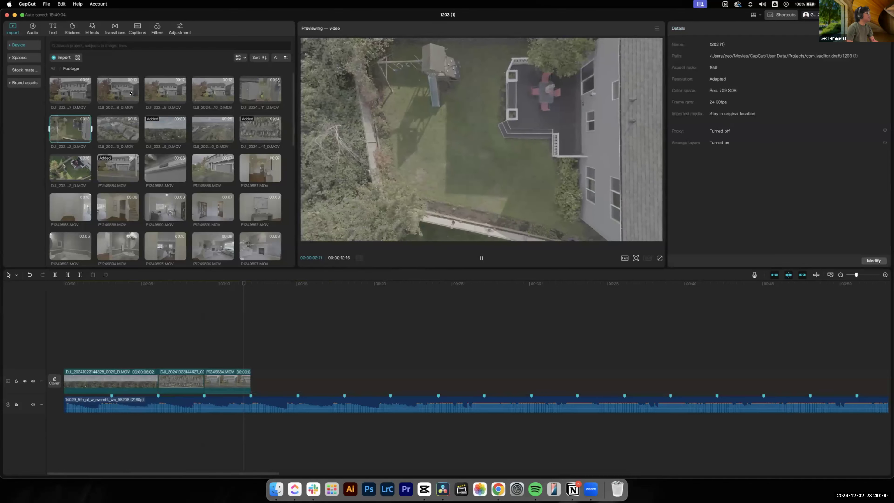
click(114, 131)
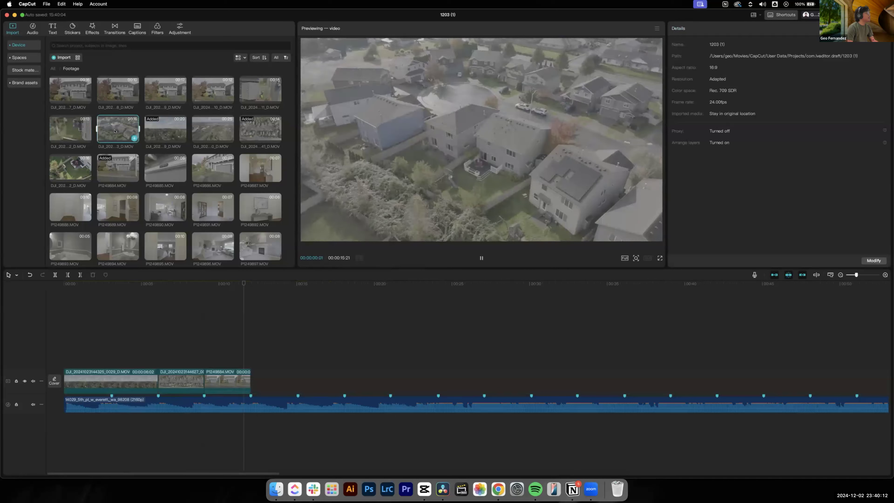
click(263, 92)
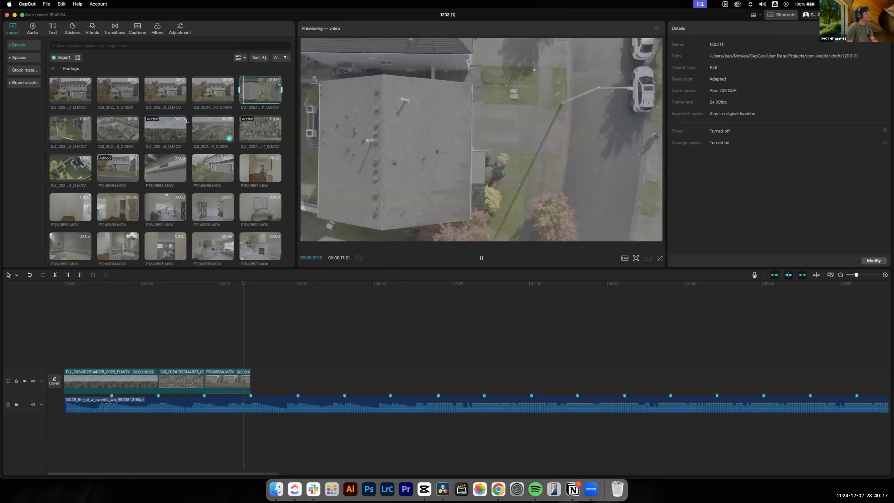
click(117, 130)
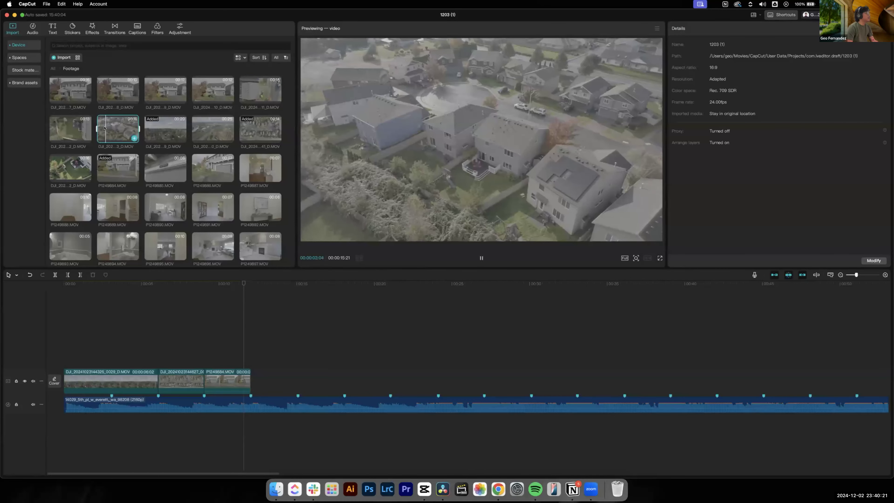
drag(104, 128, 299, 375)
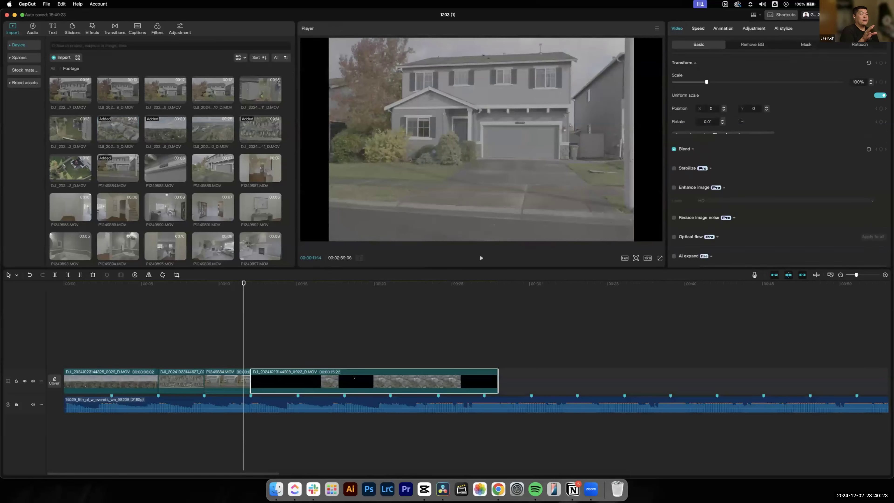
drag(354, 284, 224, 323)
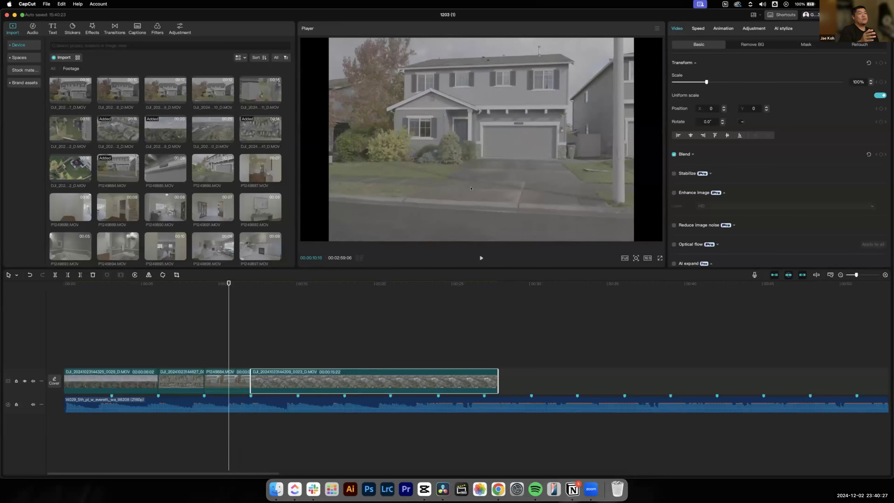
click(562, 374)
click(647, 258)
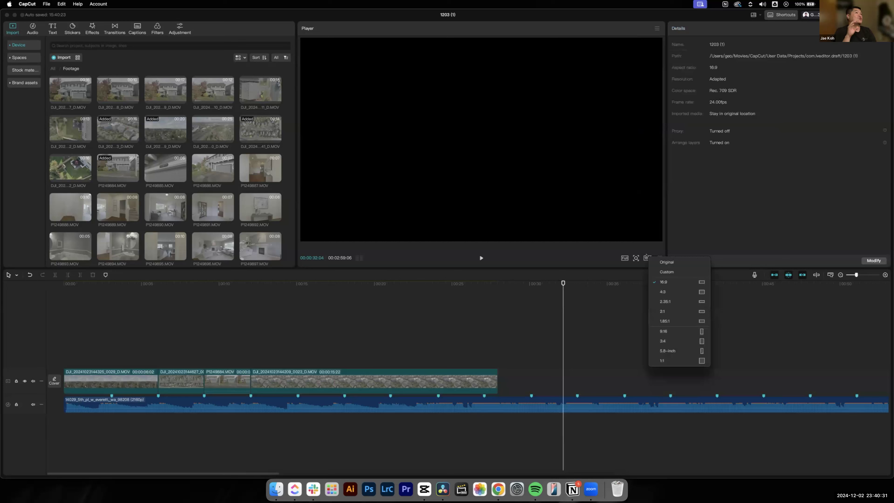
click(666, 272)
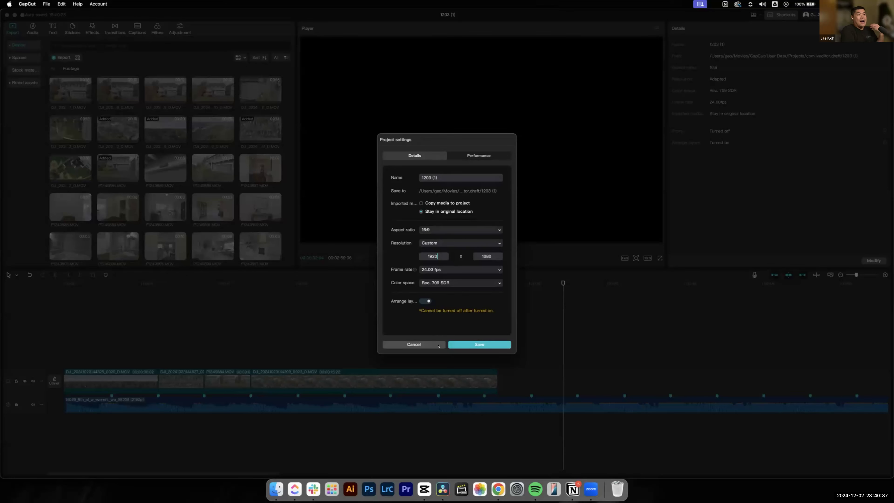
click(465, 243)
click(478, 229)
click(478, 227)
click(449, 250)
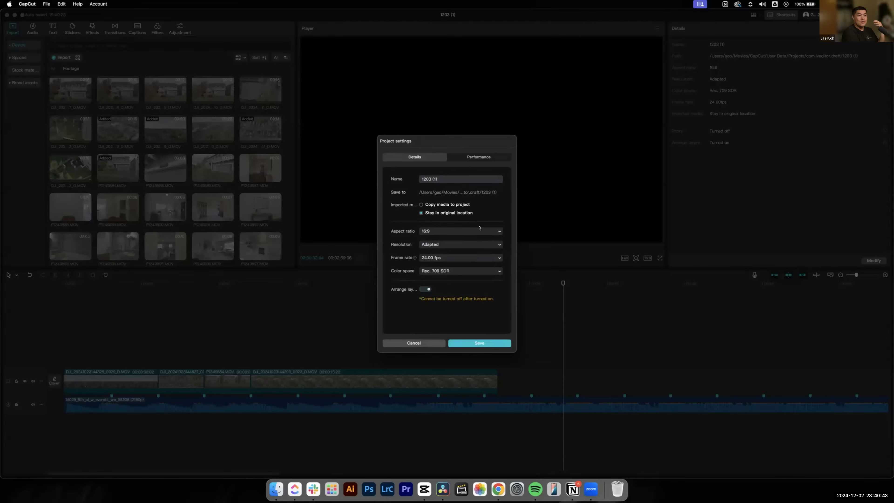
click(432, 338)
- Open the custom project settings, pick a resolution option, and save the settings with a 16:9 aspect ratio
click(647, 258)
click(670, 276)
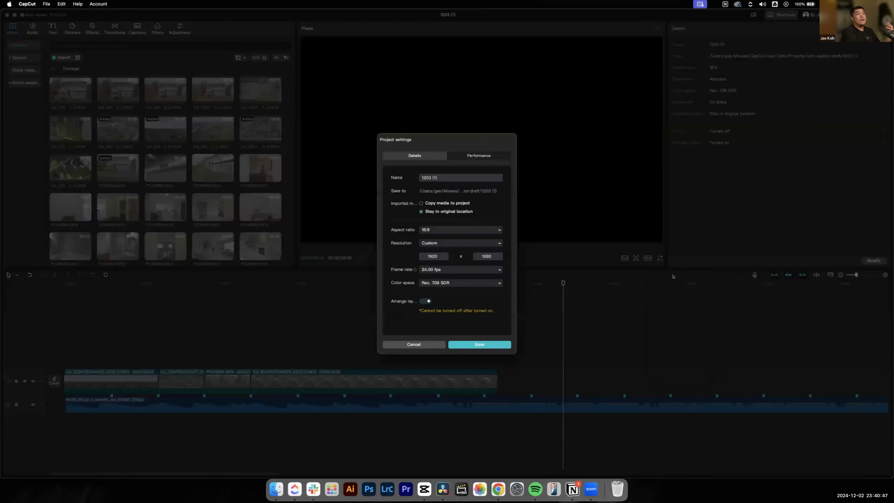
click(466, 242)
click(471, 315)
click(483, 343)
- Increase the scale of the house-front clip so it fills the frame width
drag(565, 286, 230, 336)
click(229, 381)
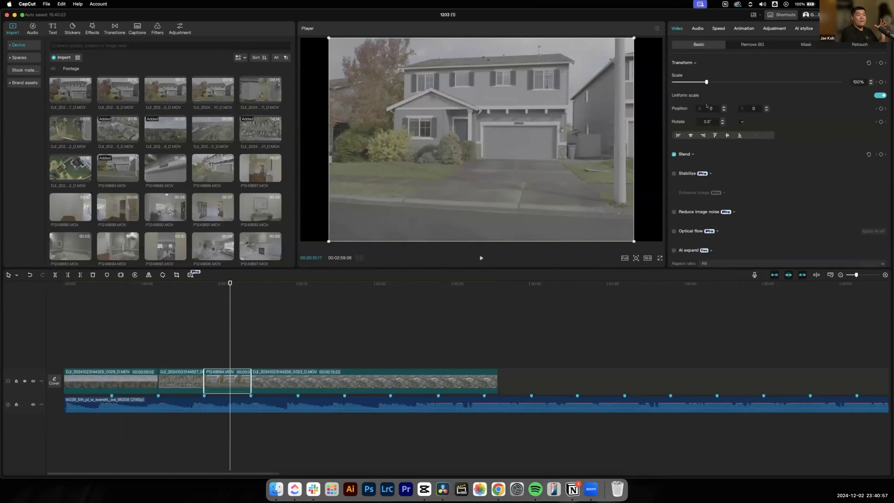
drag(710, 81, 714, 81)
- Trim the start of the angled neighborhood aerial to leave about 9 seconds, and shorten its end to the next beat marker
drag(165, 294, 354, 294)
drag(250, 369, 357, 369)
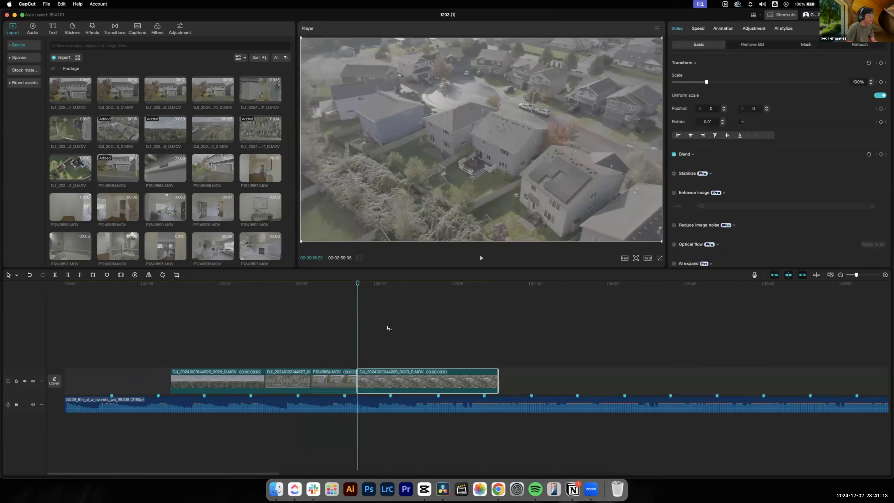
drag(276, 284, 238, 302)
key(space)
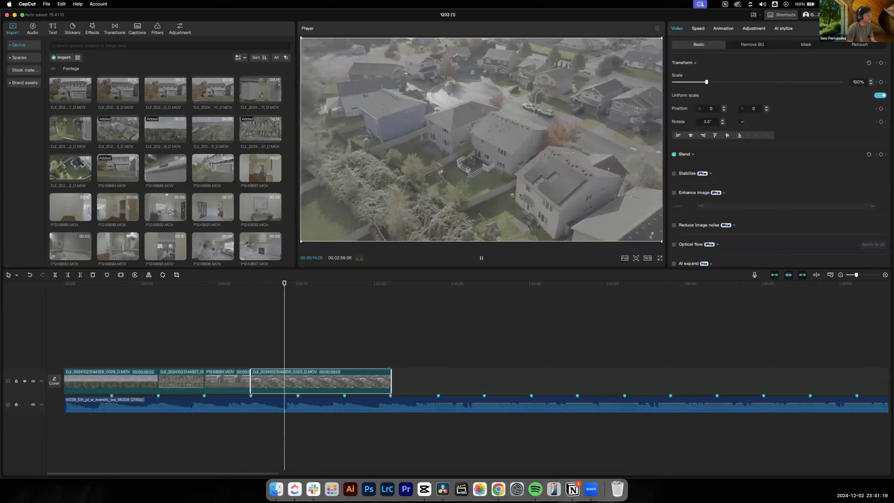
drag(390, 373, 299, 371)
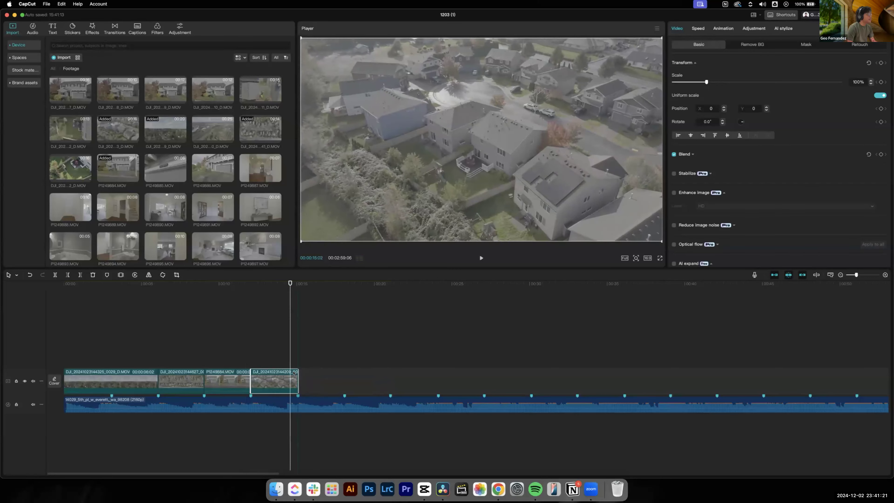
- Compare the two backyard aerial clips and append the angled one with the deck and playset after the neighborhood aerial
click(68, 166)
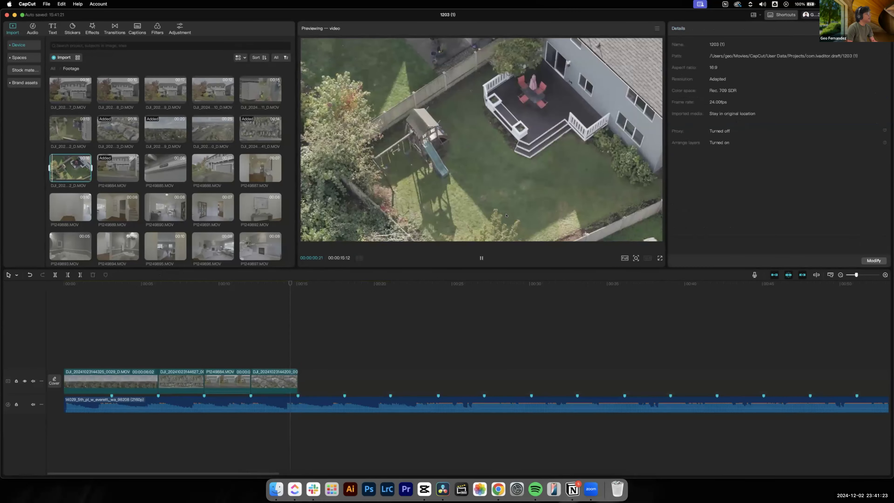
click(69, 131)
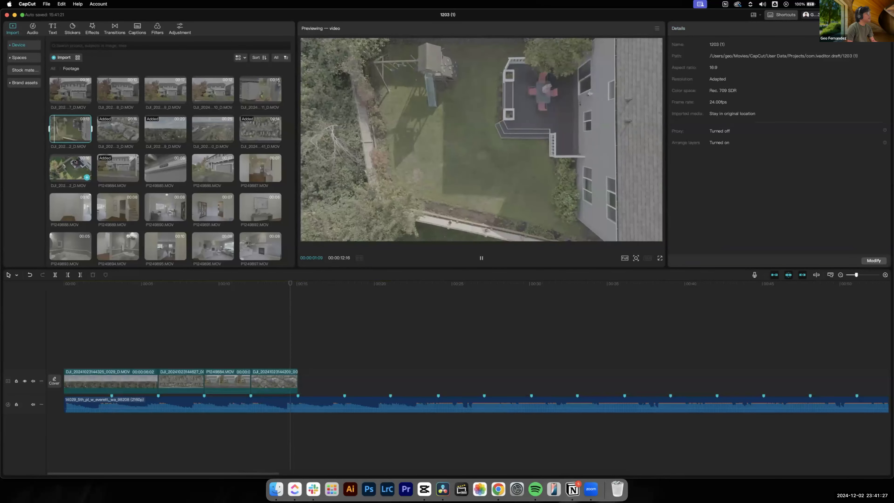
click(70, 167)
drag(471, 166, 416, 377)
- Play the backyard clip and trim its start to leave a duration of 00:00:09:18
key(space)
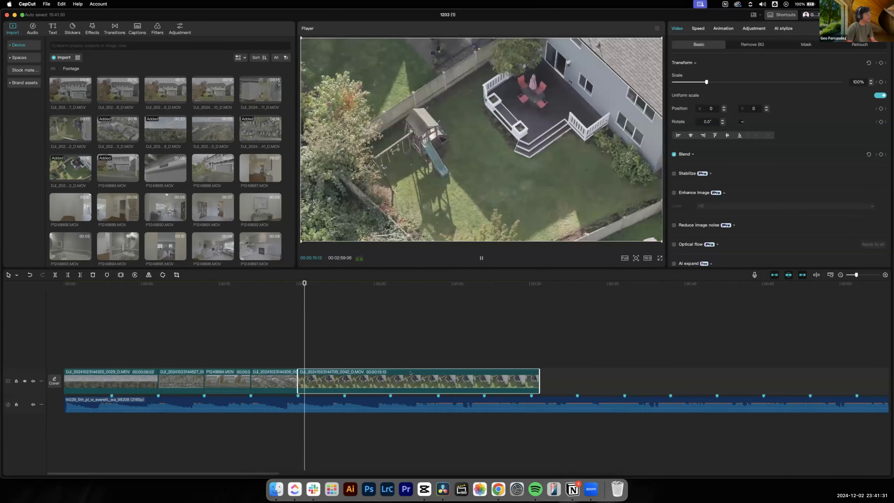
key(space)
drag(319, 283, 387, 283)
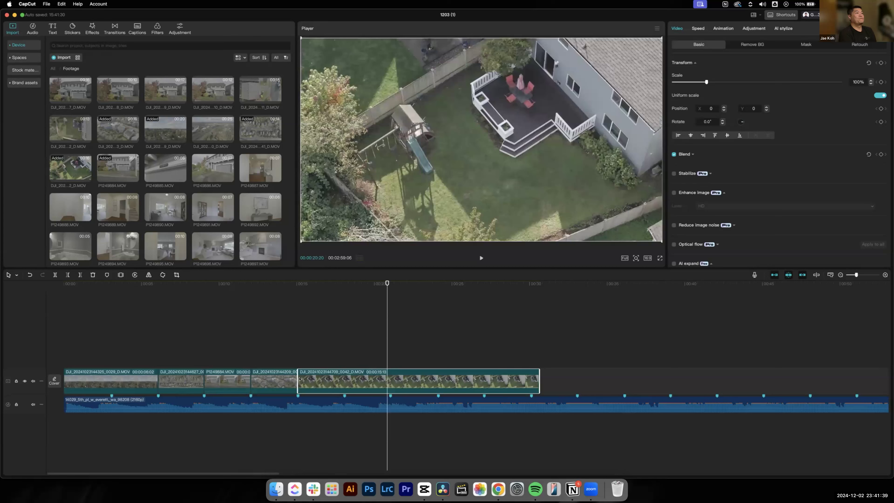
drag(296, 377, 387, 378)
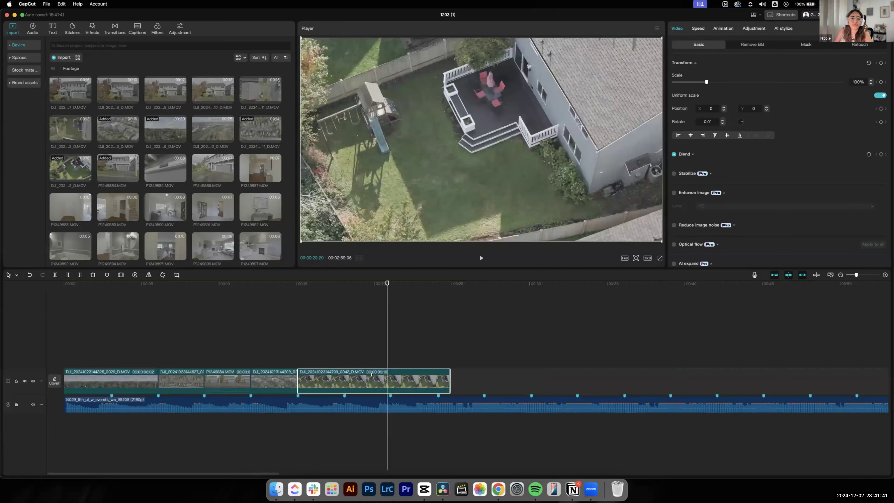
- Replay the cut into the backyard clip and trim its start further to a duration of 00:00:08:12
click(289, 283)
key(space)
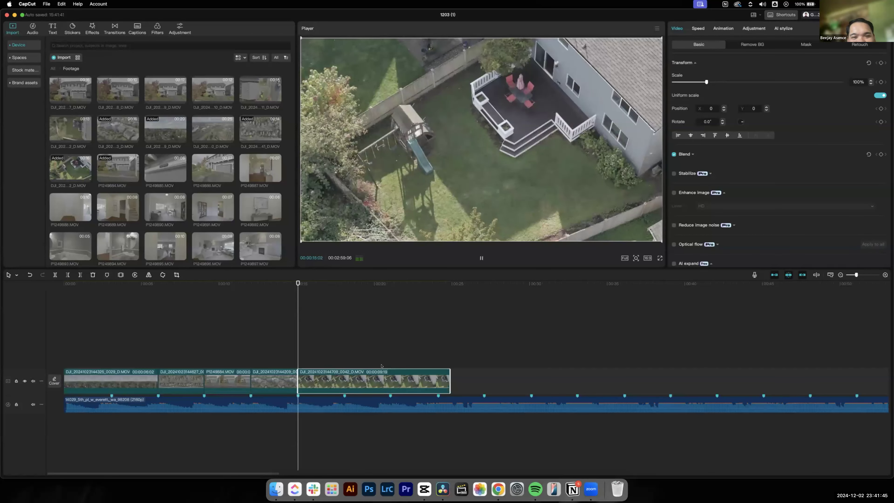
key(space)
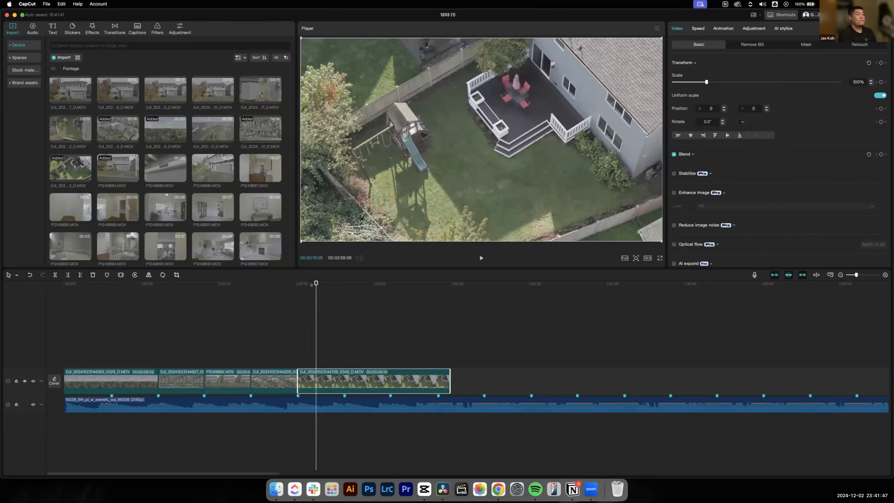
click(290, 285)
key(space)
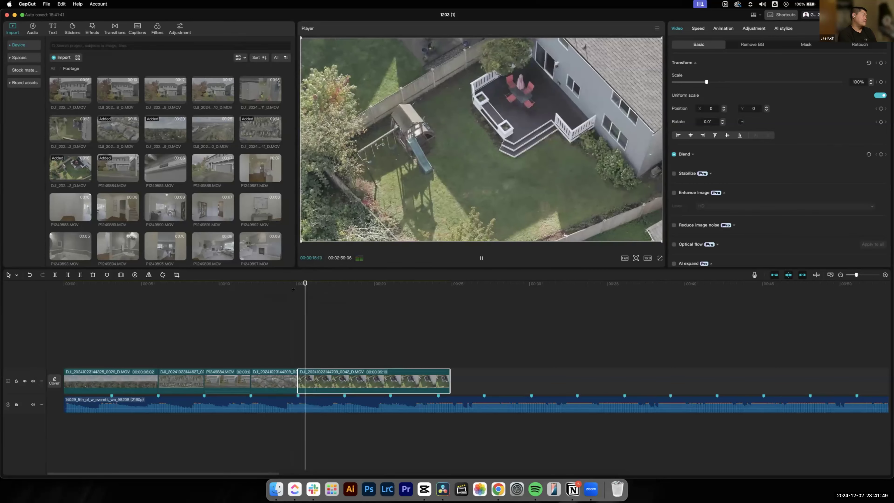
key(space)
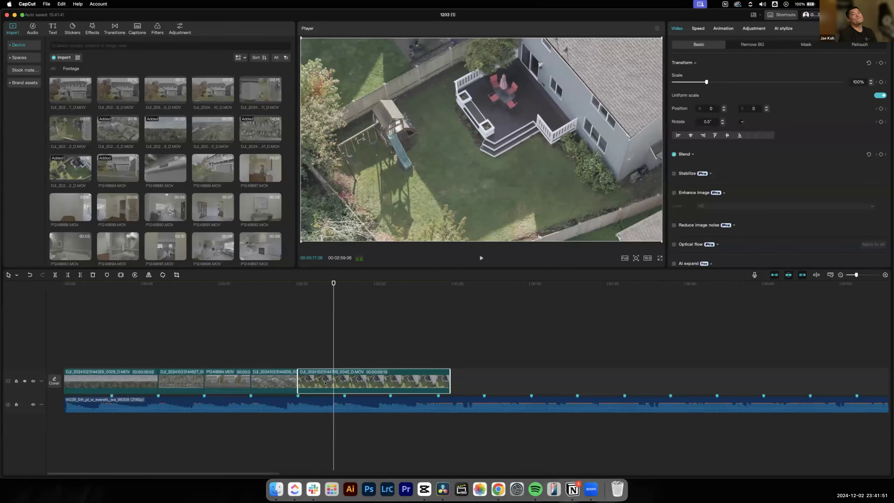
drag(306, 377, 326, 377)
- Review the edited sequence and replay the cut from the neighborhood aerial to the backyard clip, checking the camera movement
click(282, 291)
key(space)
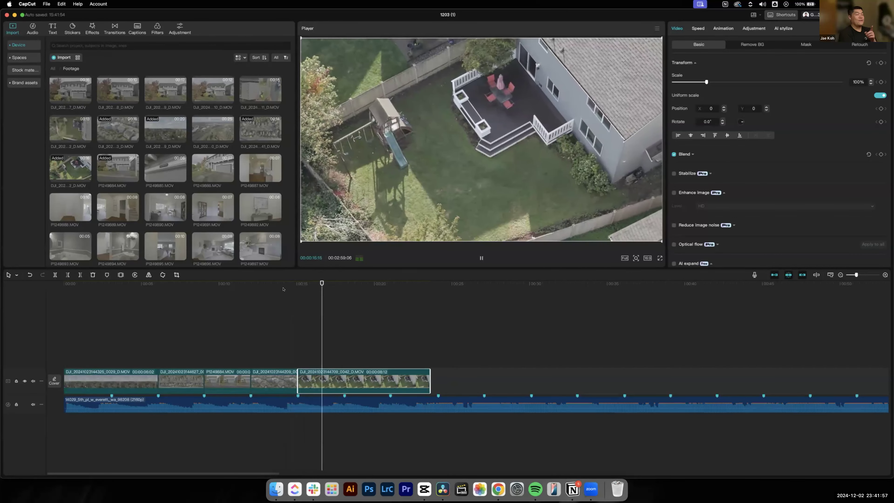
key(space)
drag(317, 284, 136, 284)
drag(186, 322, 295, 326)
key(space)
key(space)
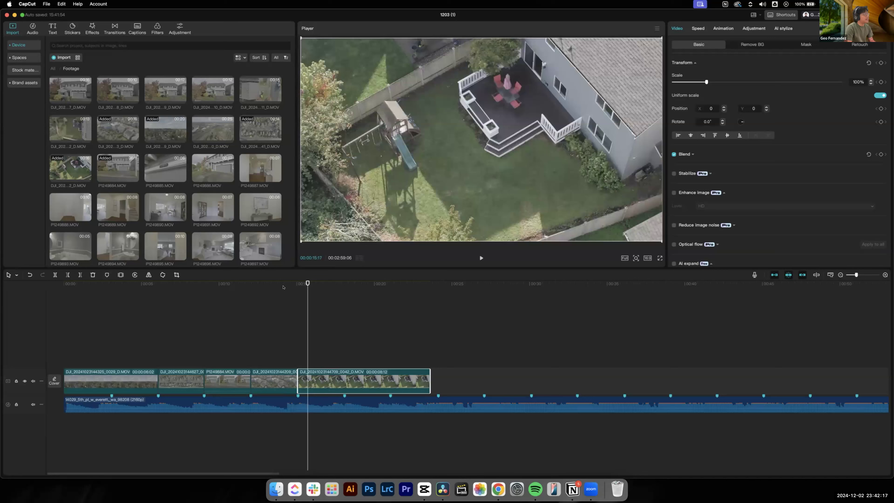
click(259, 287)
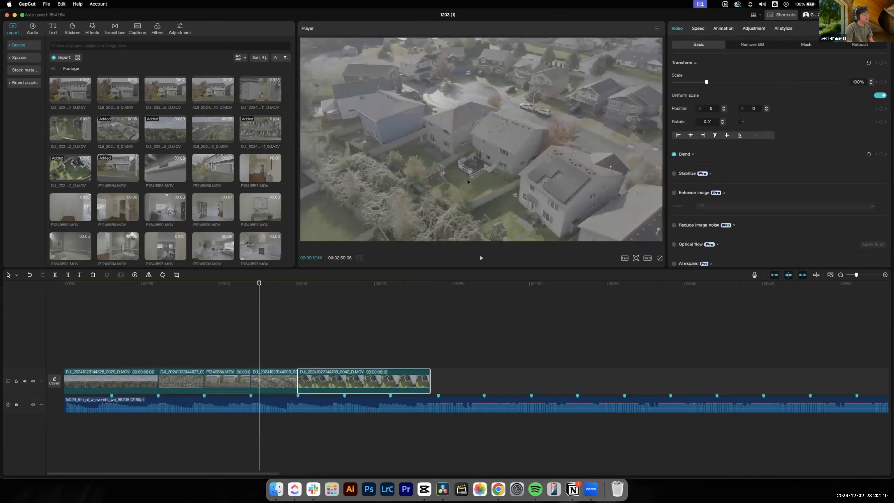
key(space)
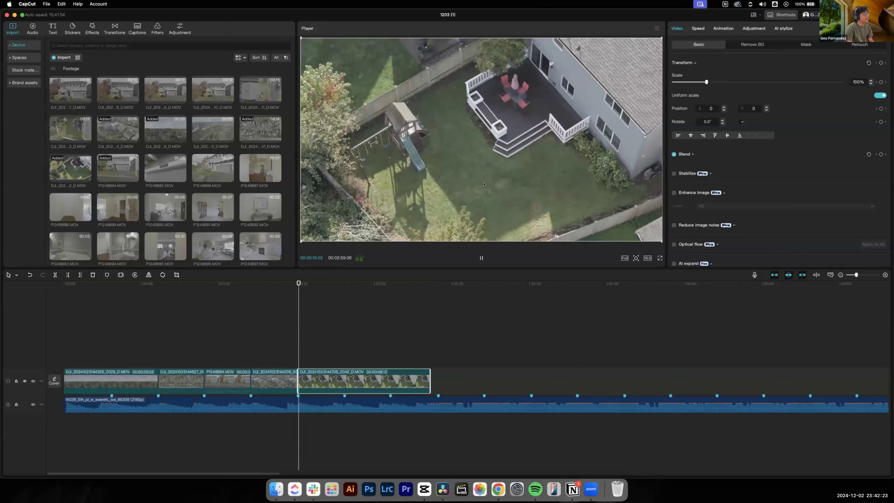
key(space)
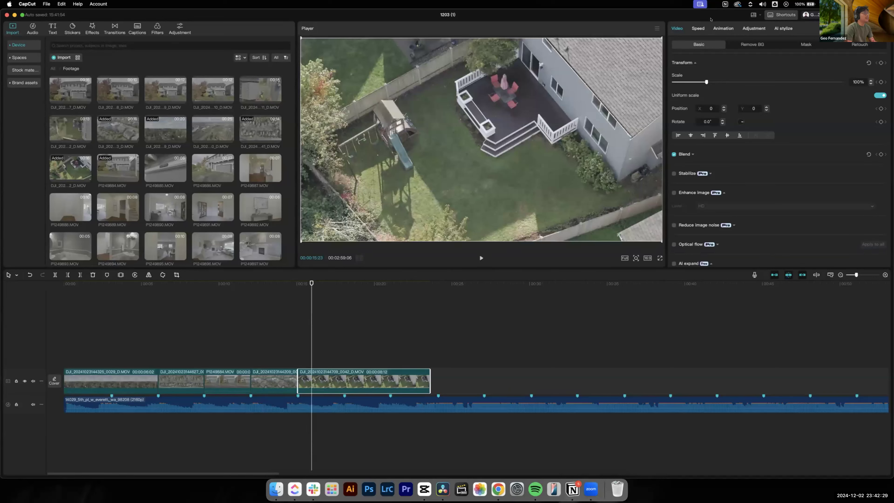
- Open the backyard clip's speed settings and check the project's resolution and frame rate settings without changing them
click(692, 28)
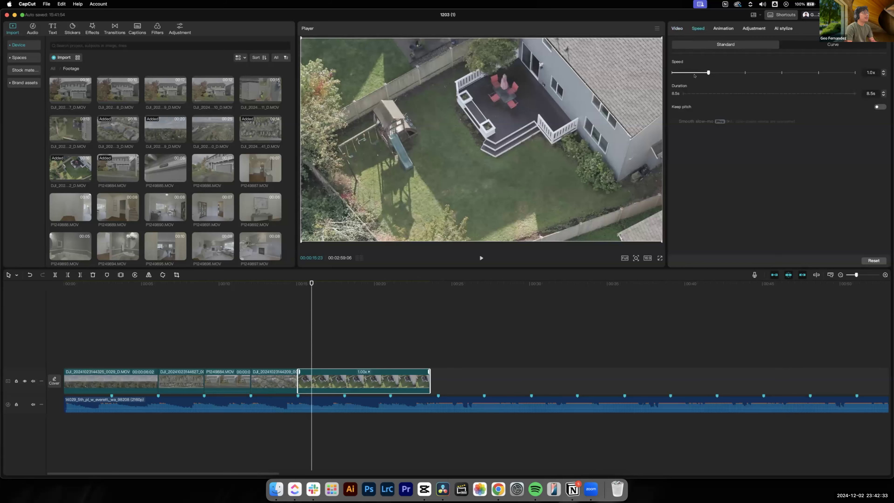
right_click(394, 383)
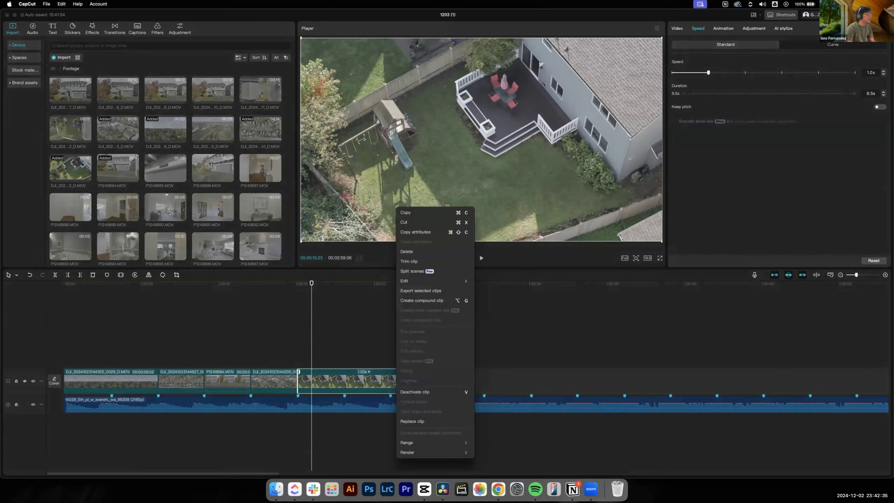
click(343, 384)
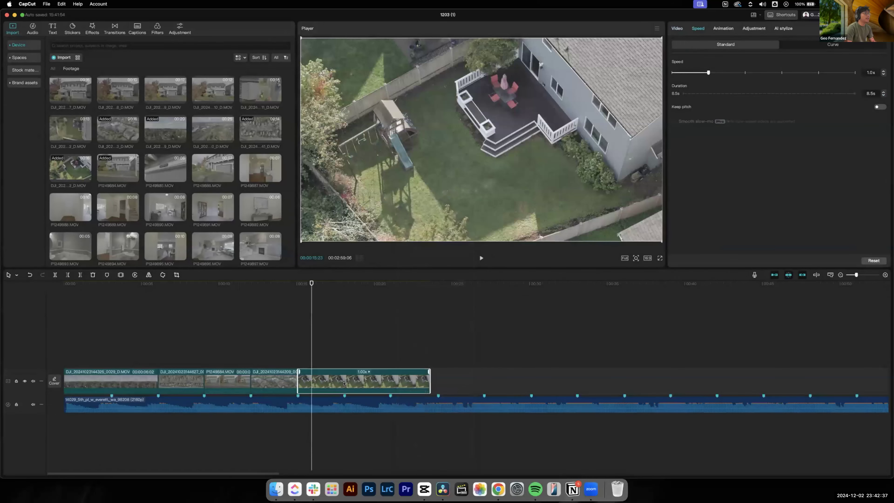
click(647, 258)
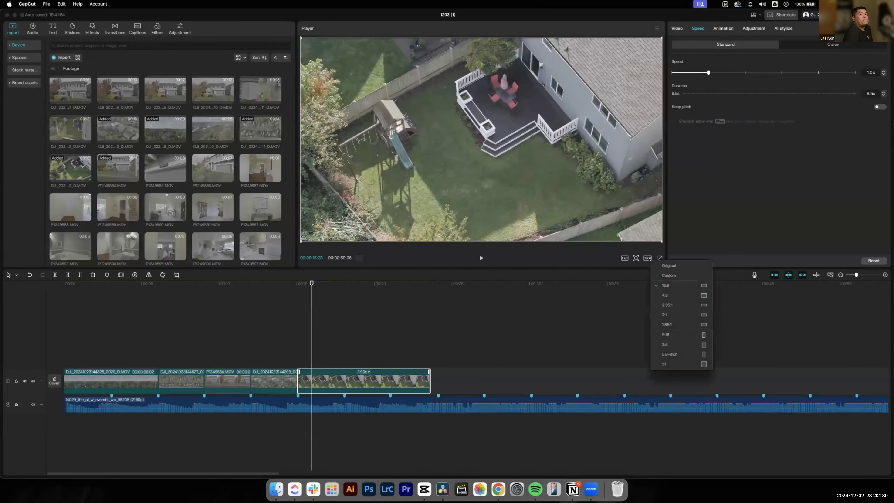
click(668, 275)
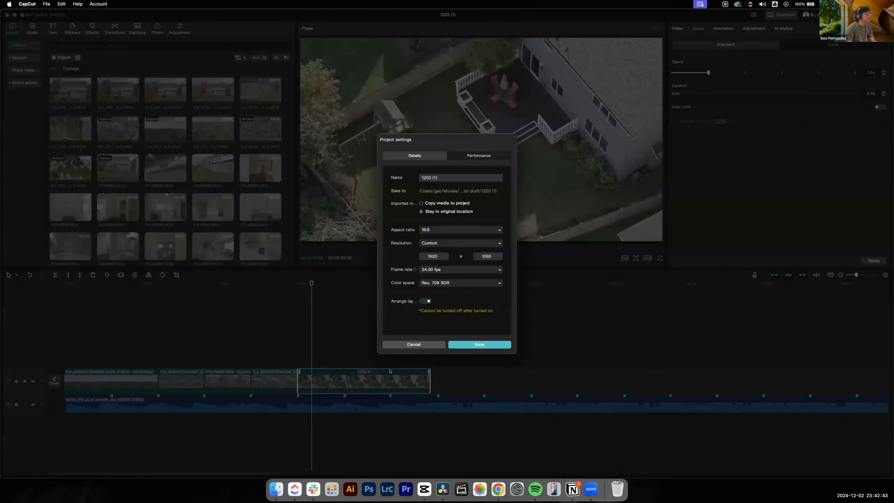
click(411, 348)
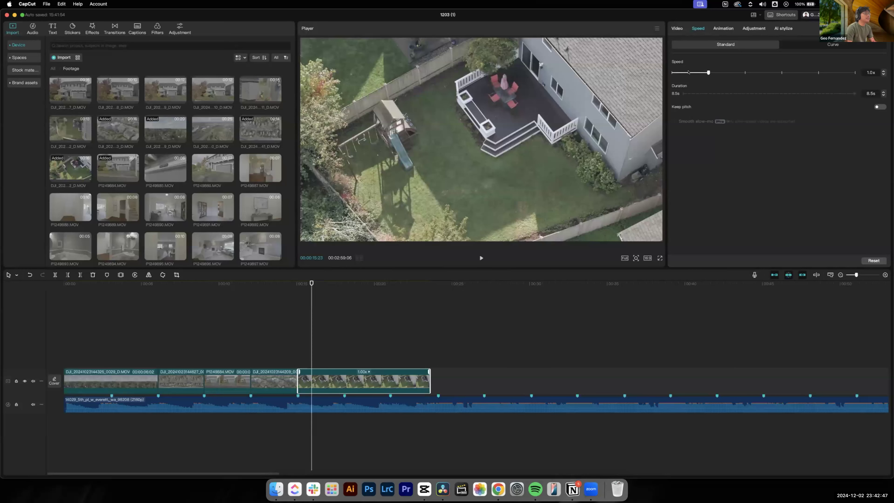
- Slow the backyard clip to 0.5x speed and replay it to judge the camera movement
click(688, 73)
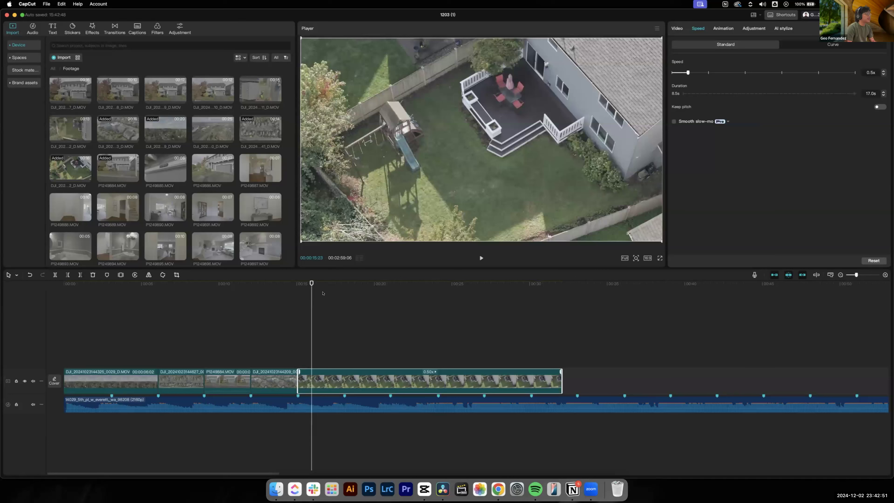
click(288, 283)
key(space)
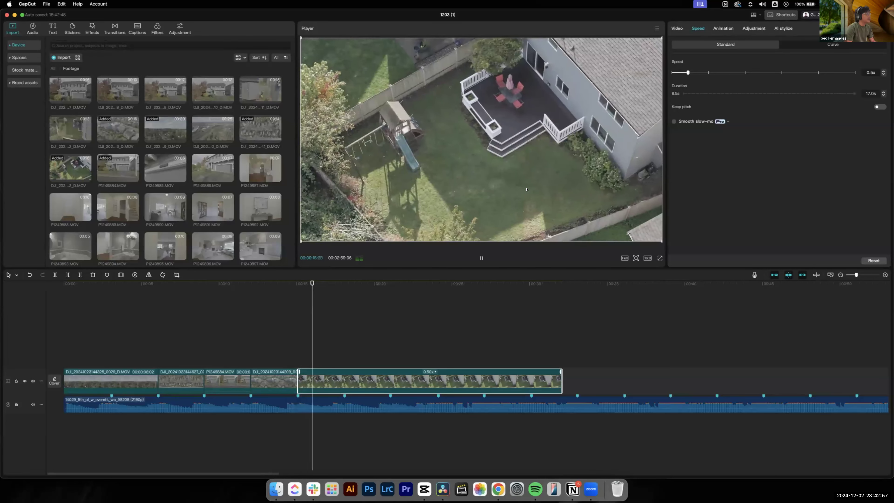
key(space)
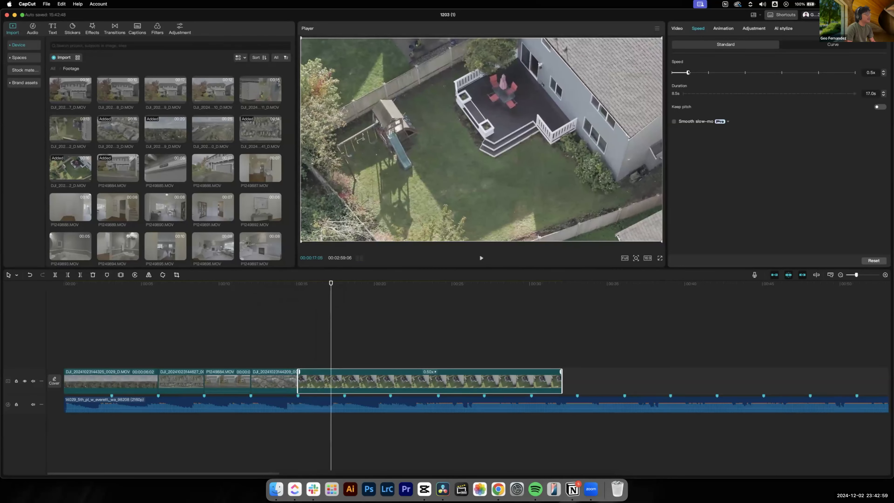
- Set the backyard clip's speed to 0.6x, replay it and trim its end to the next beat marker for a 3.0 s duration
drag(687, 73, 692, 72)
click(291, 284)
key(space)
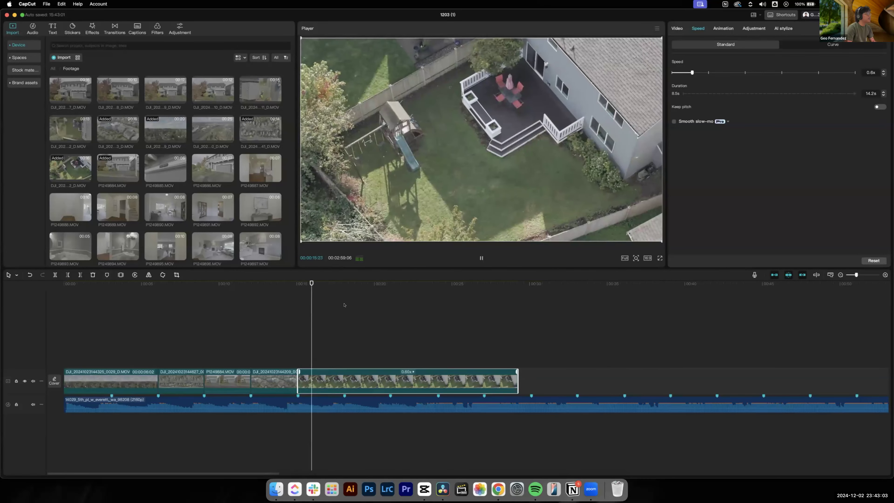
drag(517, 379, 343, 389)
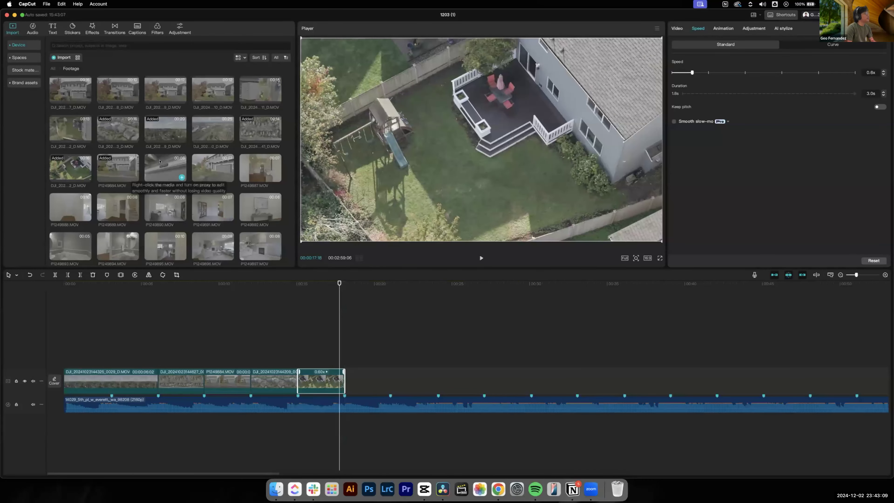
- Preview the garage house-number clip, append it after the backyard clip and trim its end to a duration of 00:00:03:17
click(169, 171)
key(space)
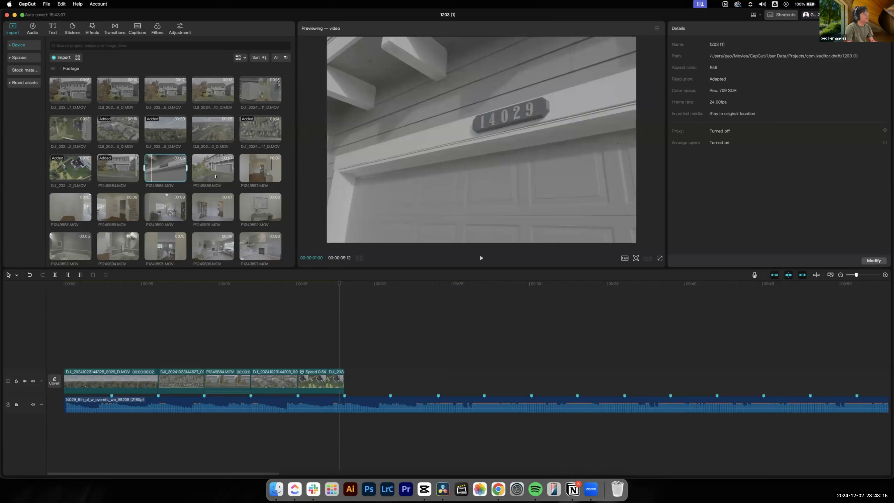
mouse_move(167, 169)
drag(169, 170, 443, 373)
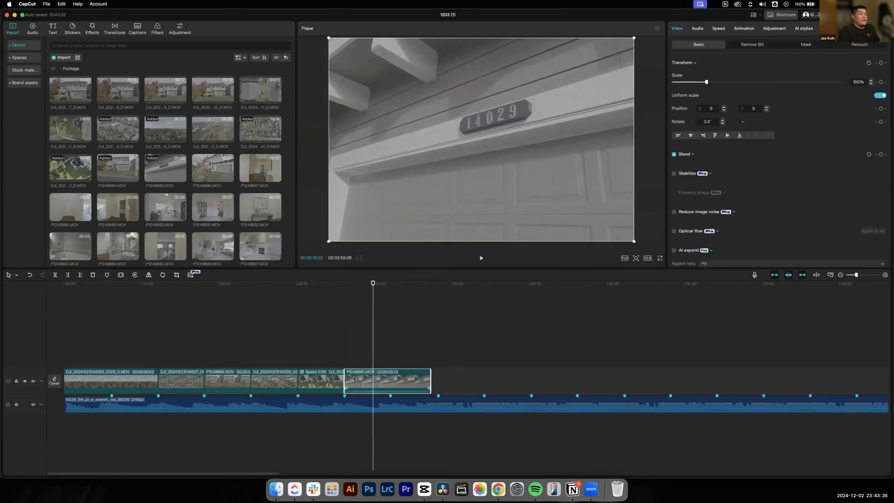
drag(424, 378, 395, 377)
- Try the Original aspect ratio for the project with all video clips selected
click(329, 296)
drag(277, 291, 258, 296)
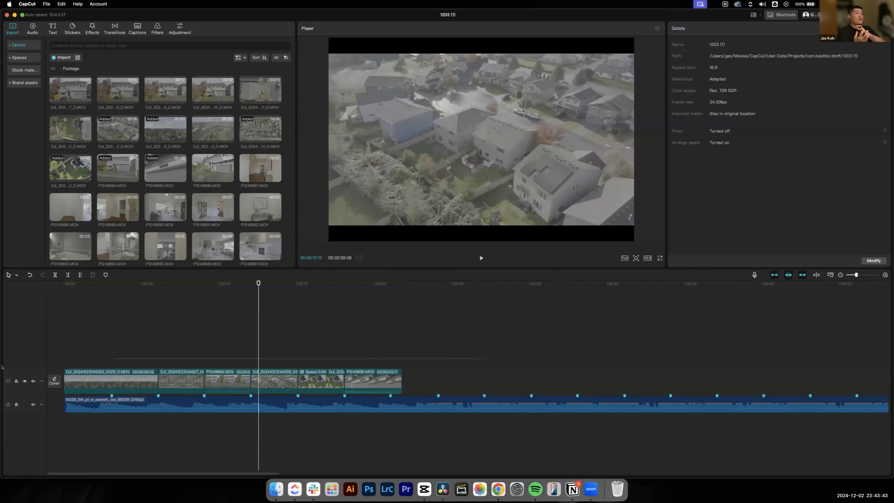
drag(2, 367, 46, 393)
click(646, 258)
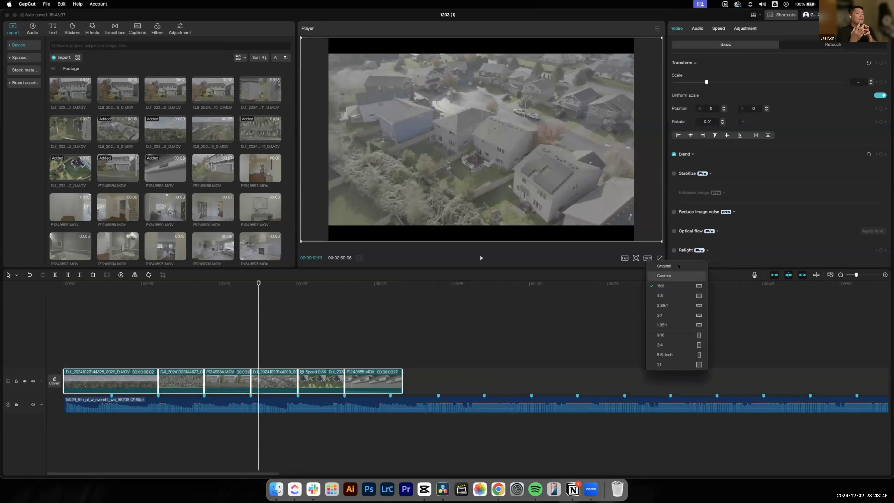
click(604, 290)
click(557, 323)
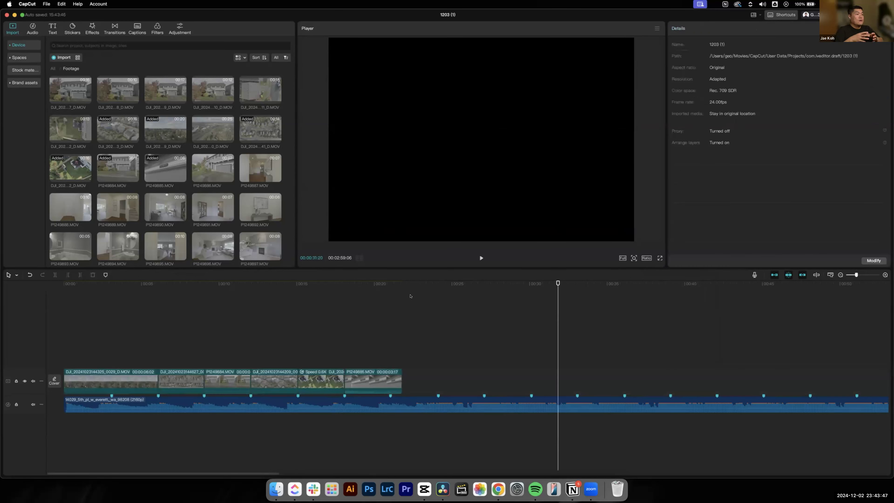
- Scrub through the sequence, reselect all video clips and set the project's aspect ratio back to 16:9
drag(388, 288, 64, 315)
drag(47, 345, 490, 389)
click(320, 293)
click(367, 288)
drag(447, 313, 59, 393)
click(645, 258)
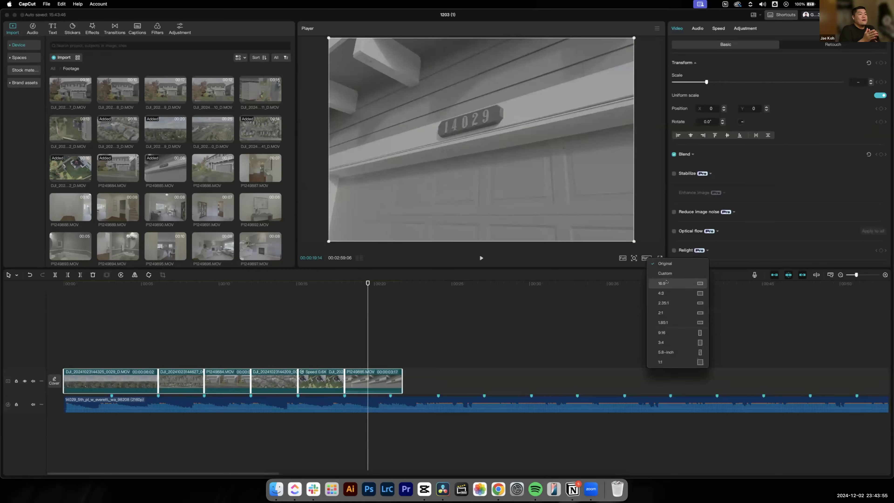
click(548, 334)
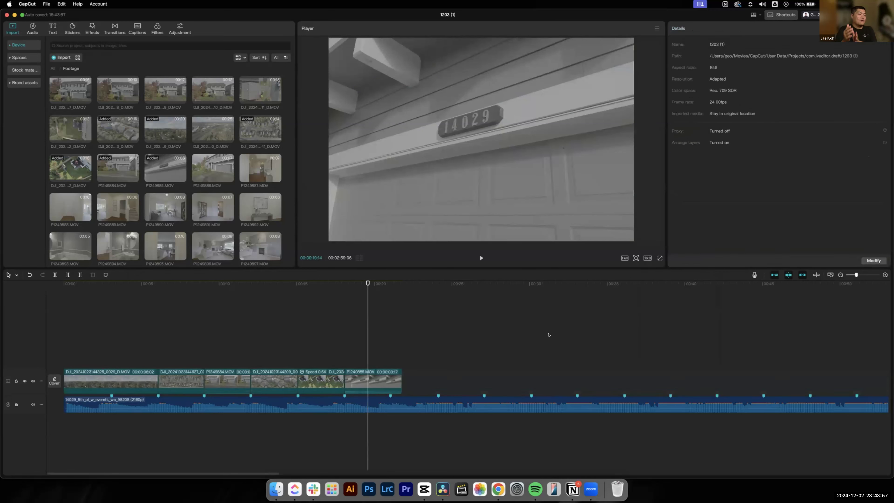
- Scrub across the edited sequence and examine how each clip fills the frame
click(310, 294)
click(249, 284)
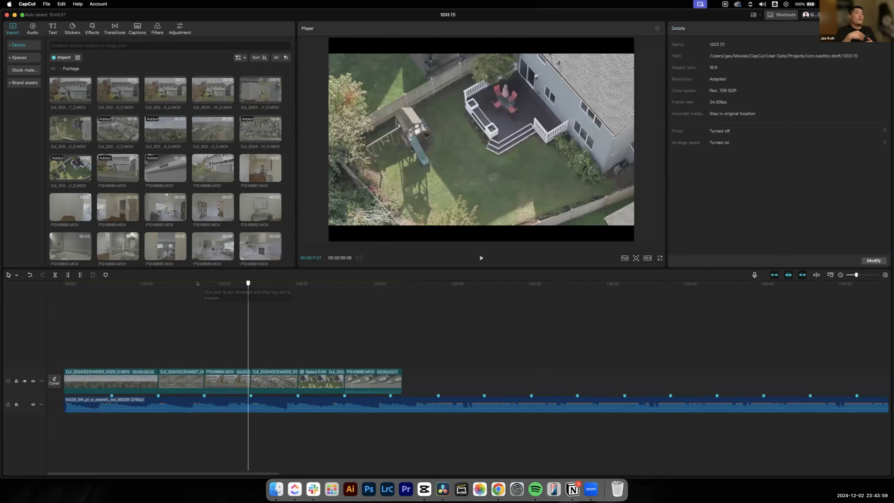
click(197, 284)
click(112, 284)
click(260, 284)
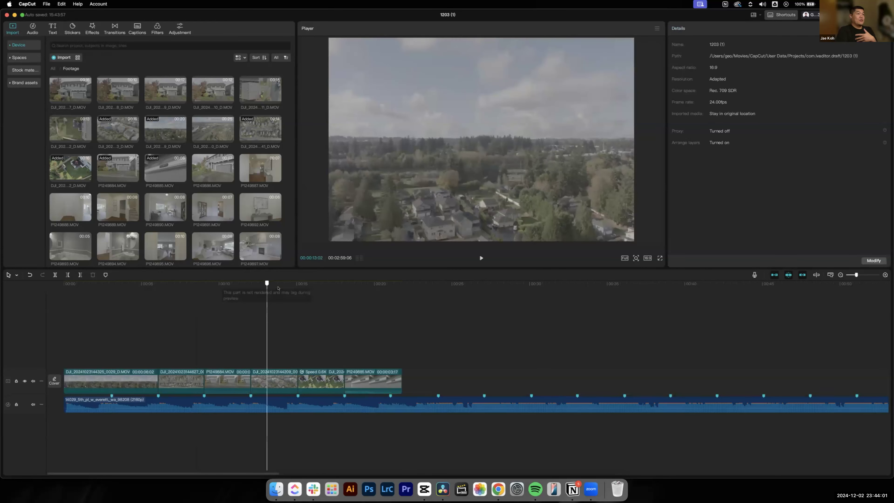
click(310, 289)
drag(332, 284, 199, 310)
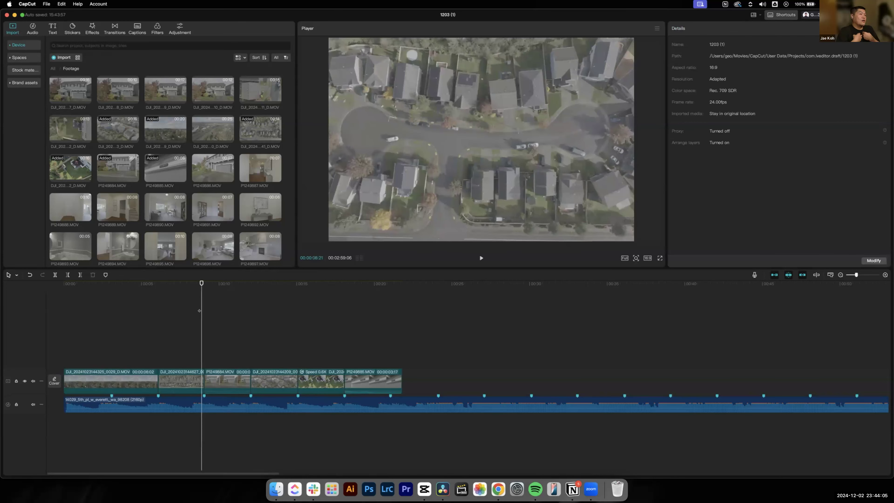
click(376, 311)
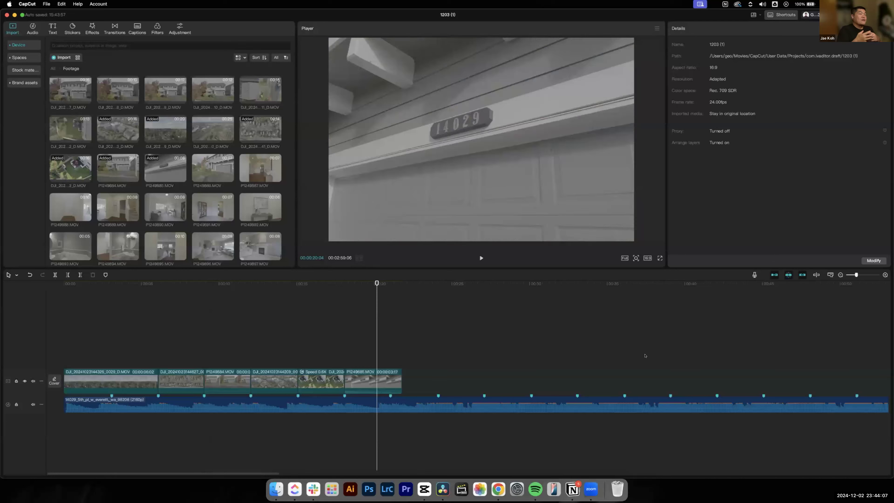
- Play the cut from the backyard clip to the house-number clip and mute the video track's audio
click(342, 289)
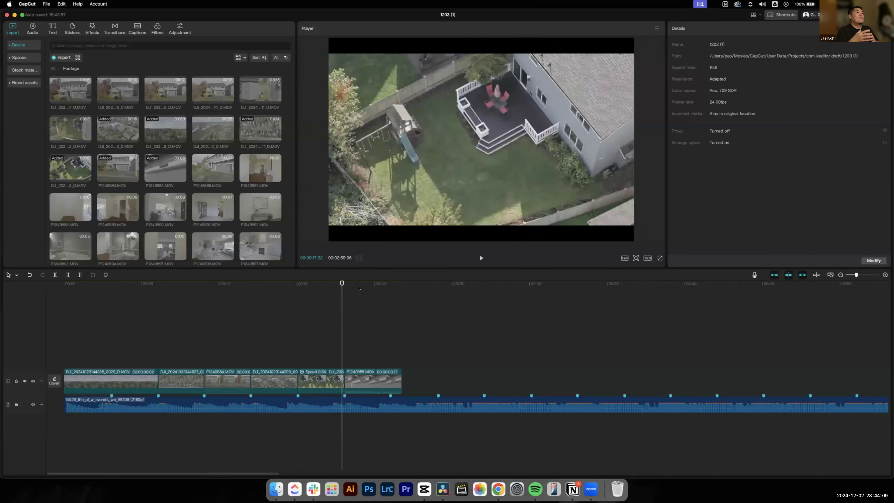
key(space)
key(space)
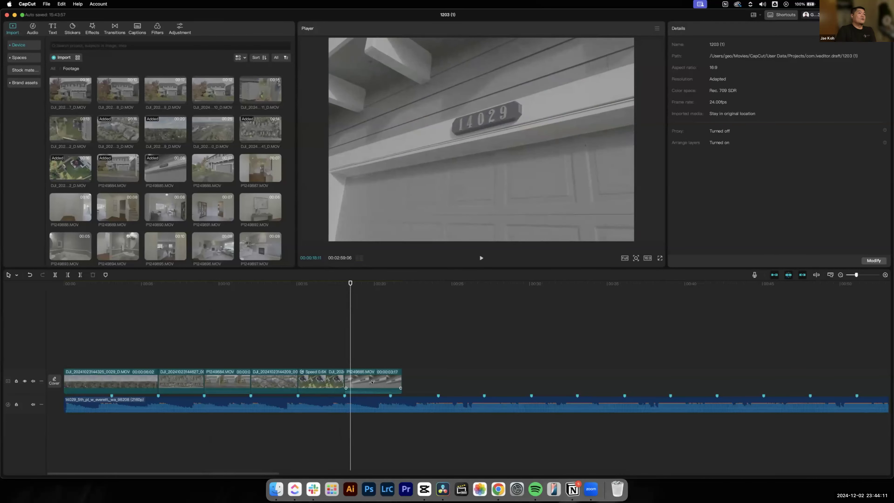
click(33, 380)
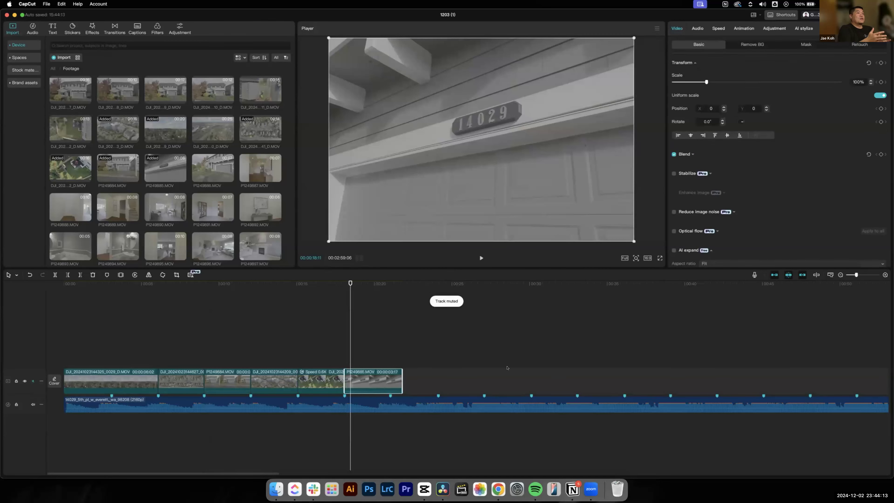
- Replay the cut into the house-number clip with the video track muted and compare the camera movement
click(189, 352)
drag(515, 384, 333, 282)
click(358, 287)
click(307, 284)
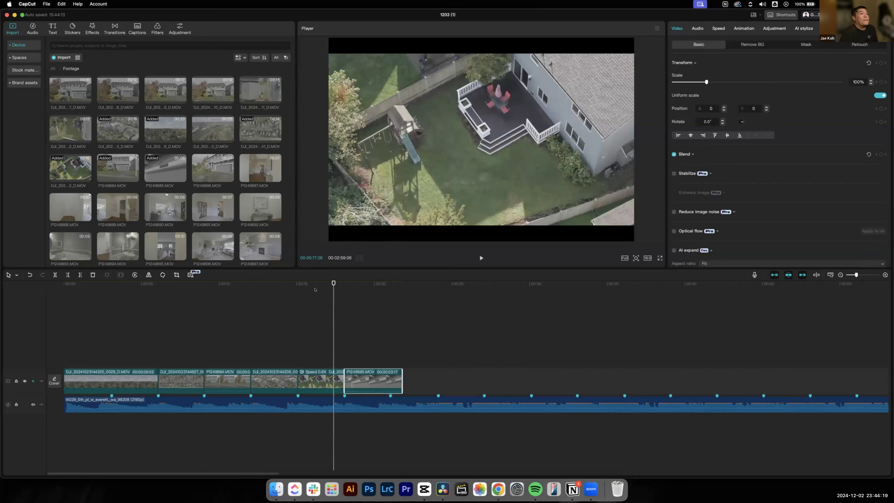
key(space)
key(space)
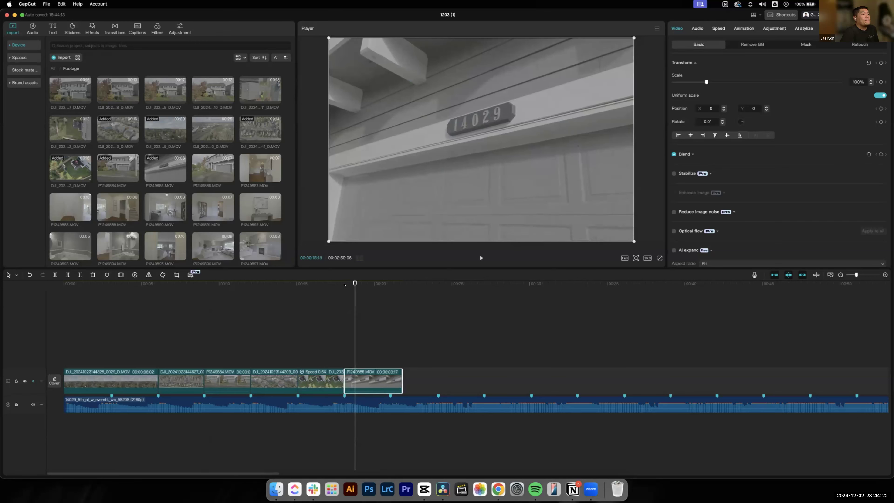
- Slow the house-number clip to 0.8x speed and replay the cut from the backyard clip into it
right_click(369, 381)
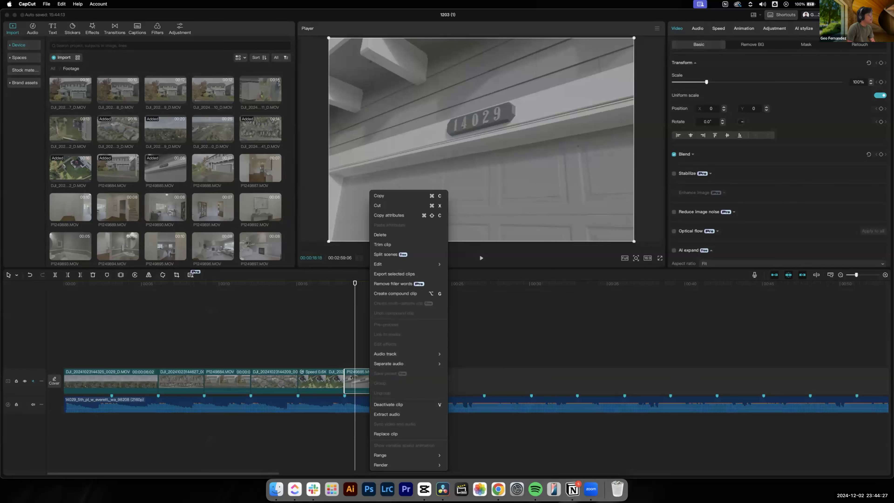
click(350, 350)
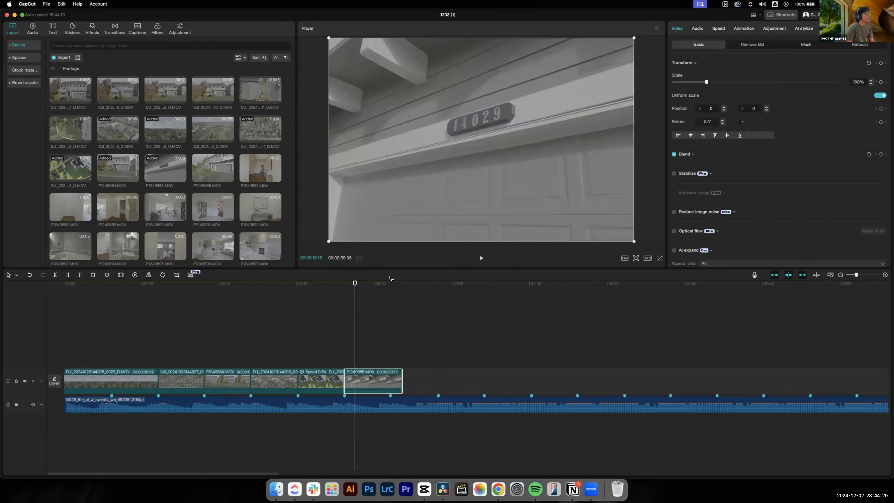
click(717, 28)
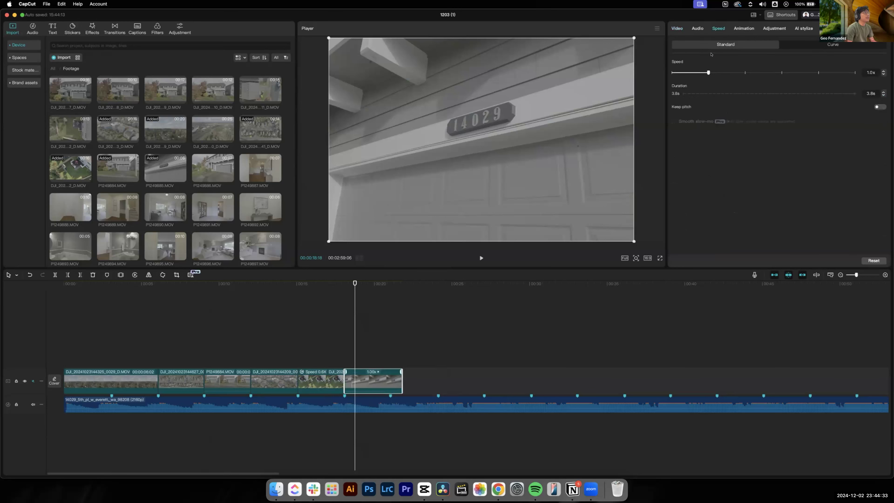
click(698, 73)
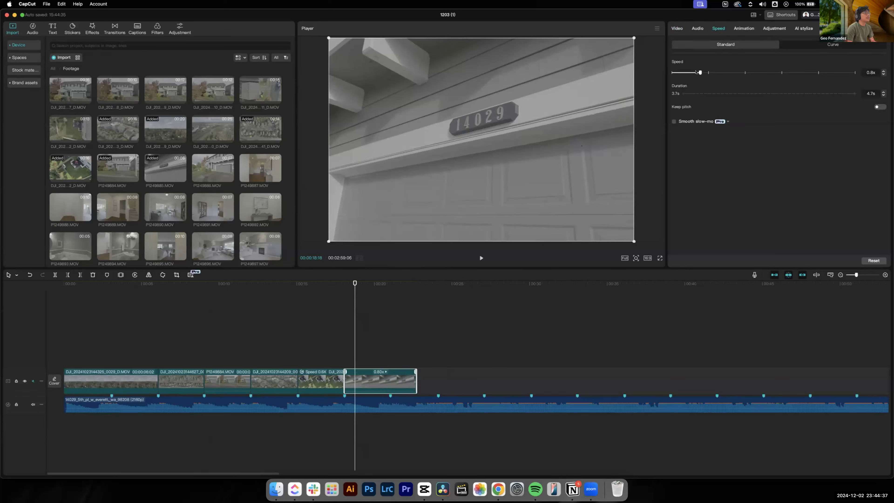
click(338, 291)
key(space)
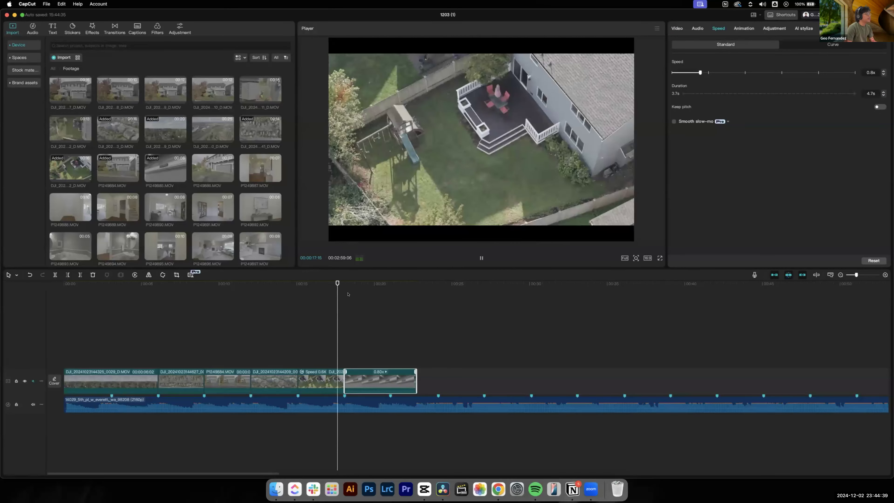
key(space)
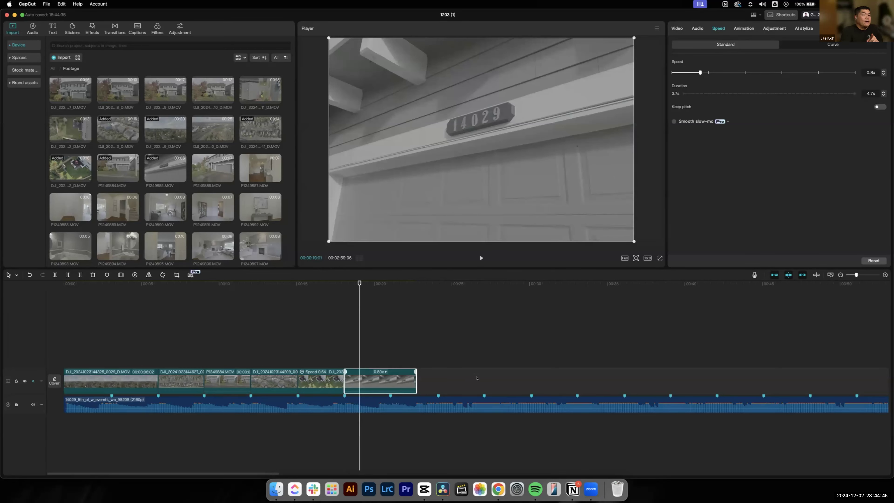
click(334, 291)
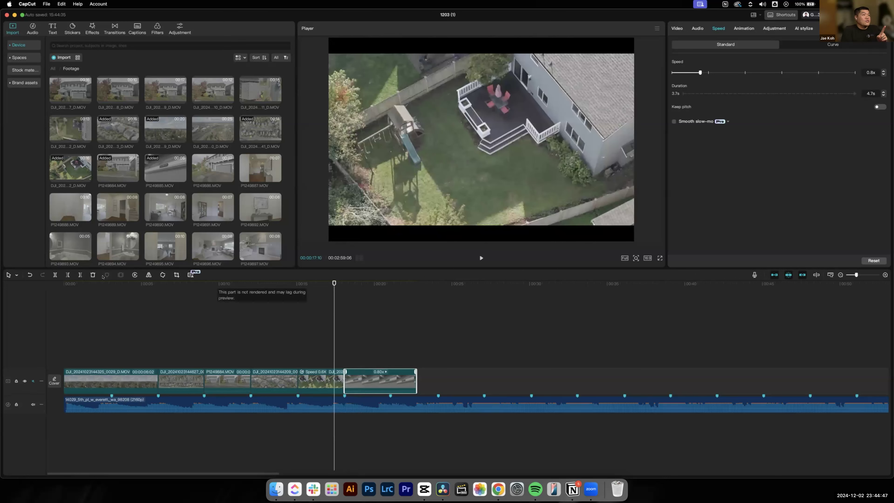
click(96, 293)
click(464, 311)
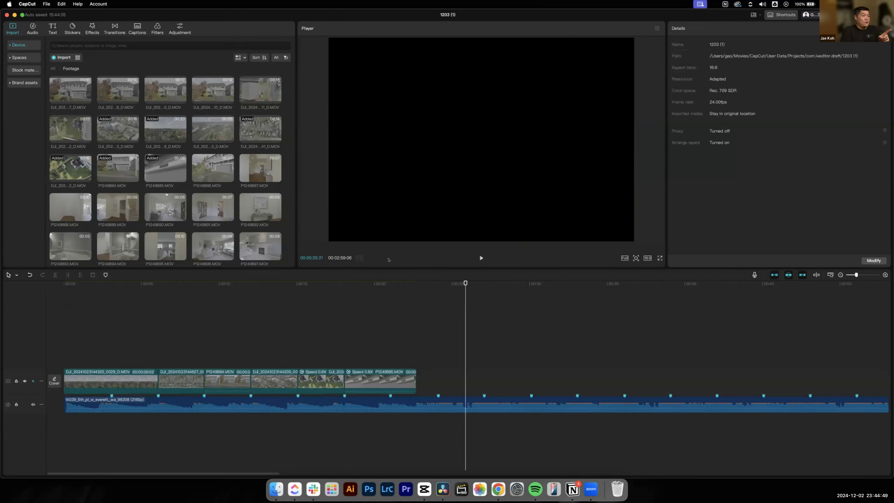
- Keep the project's aspect ratio at 16:9 and replay the cut from the backyard clip into the house-number clip
click(647, 257)
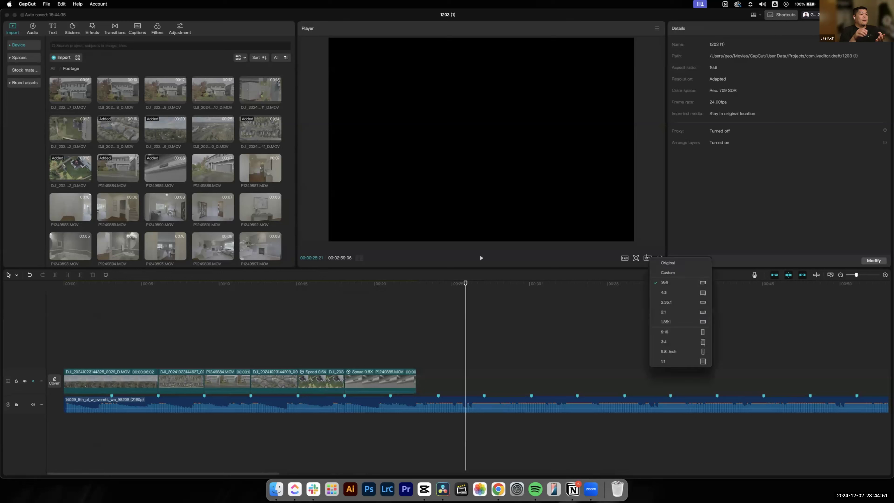
click(668, 282)
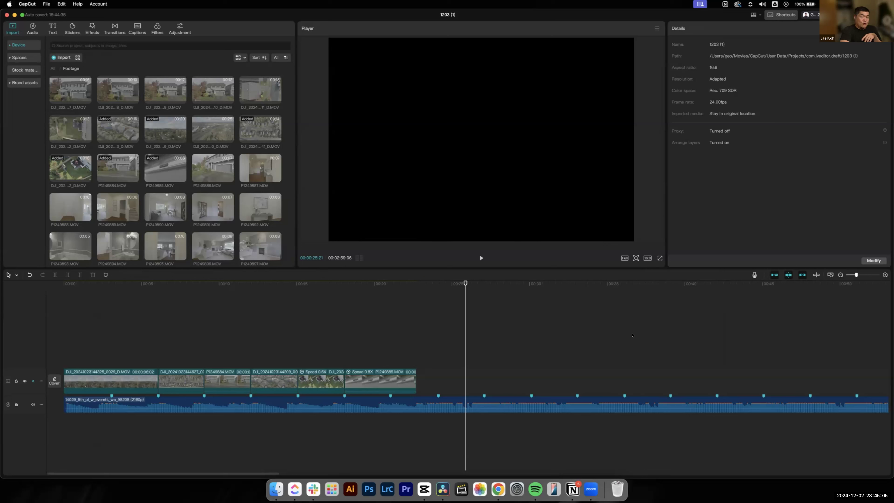
click(390, 289)
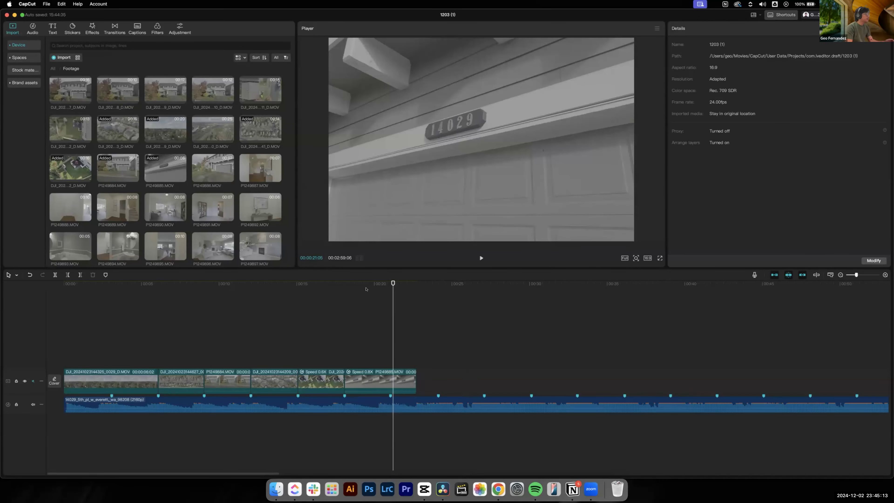
click(315, 288)
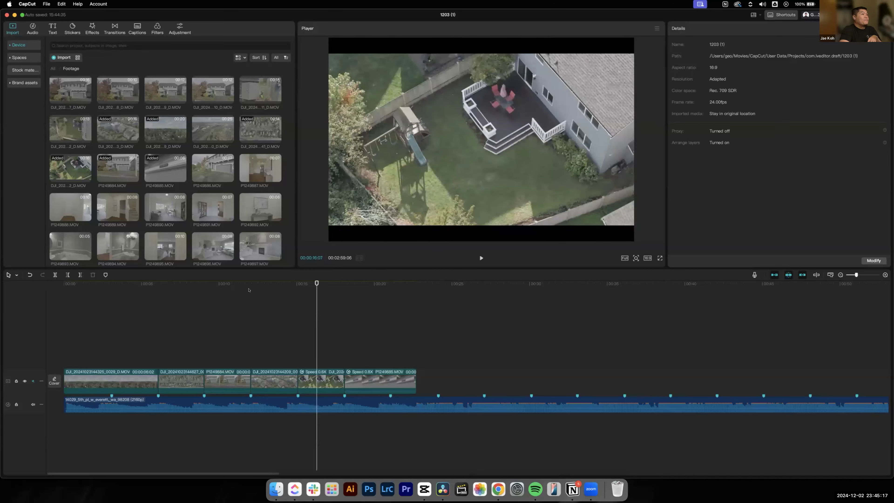
key(space)
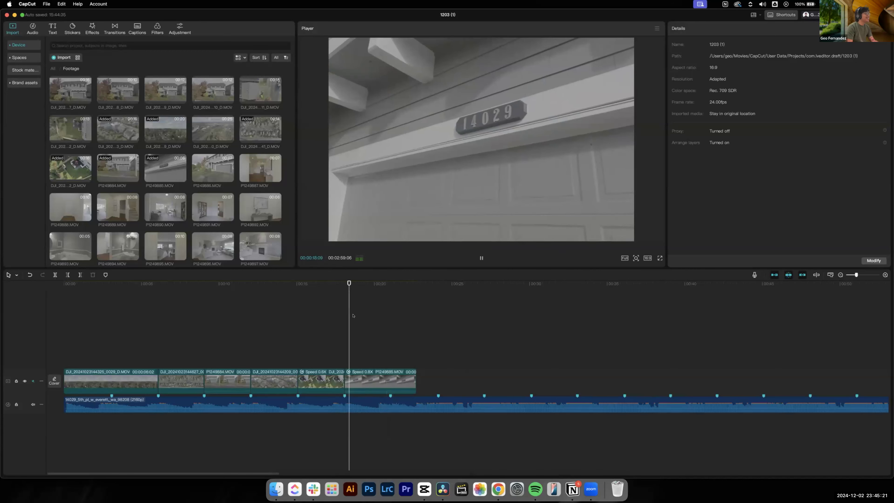
key(space)
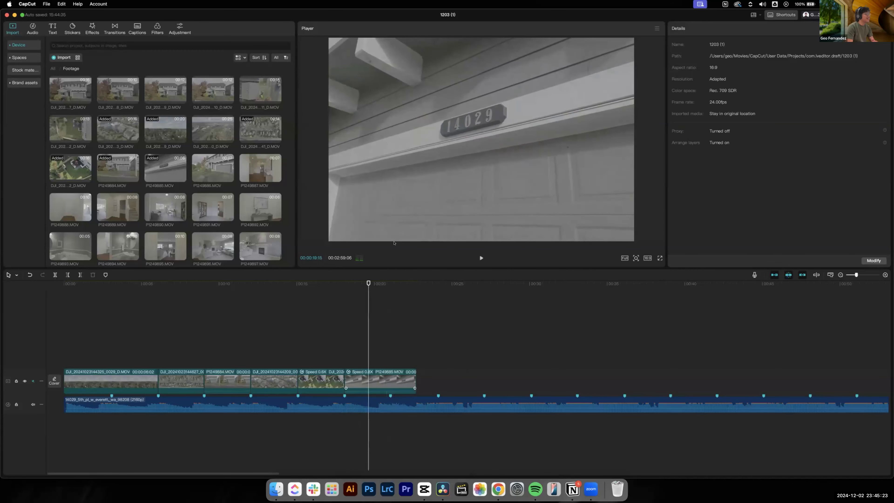
- Scale the house-number clip to 150%, reposition it at X 93, Y -191, and replay the cut into it
click(377, 382)
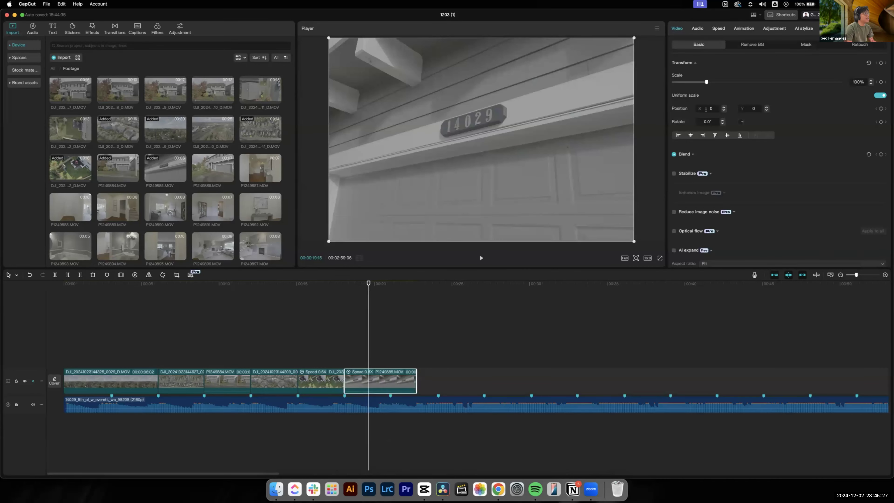
drag(706, 82, 717, 82)
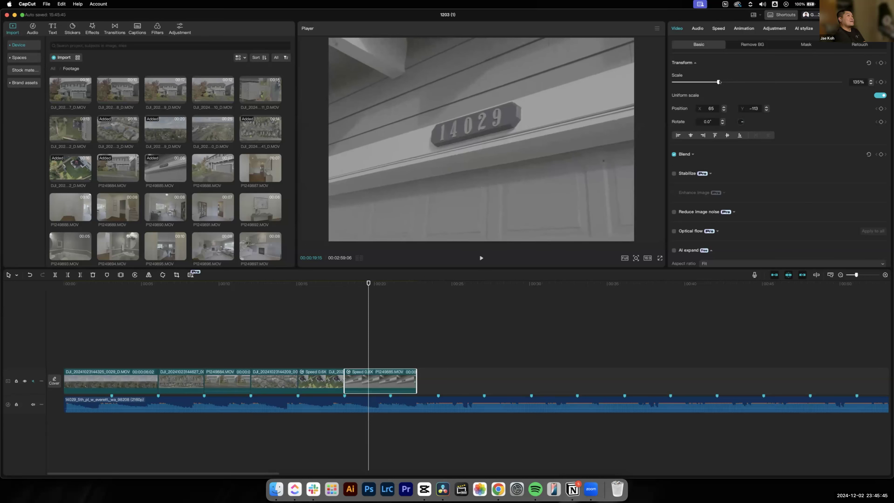
drag(718, 82, 721, 82)
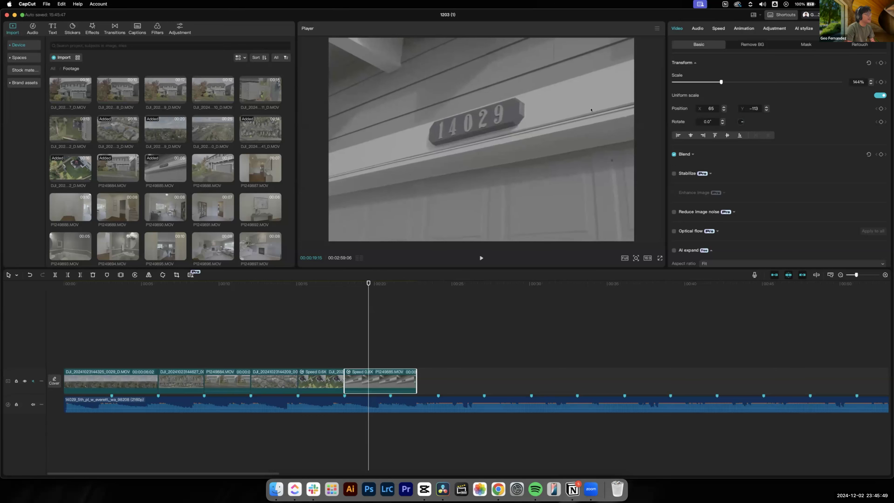
drag(721, 81, 722, 82)
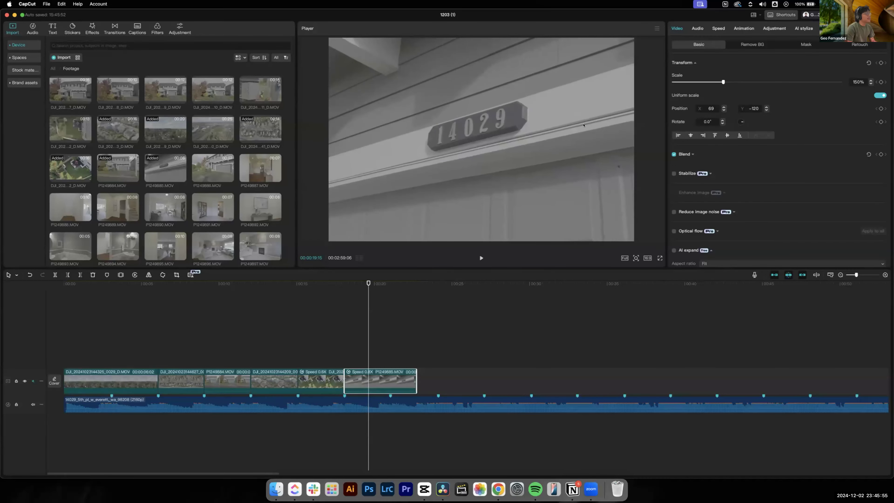
click(321, 286)
key(space)
key(space)
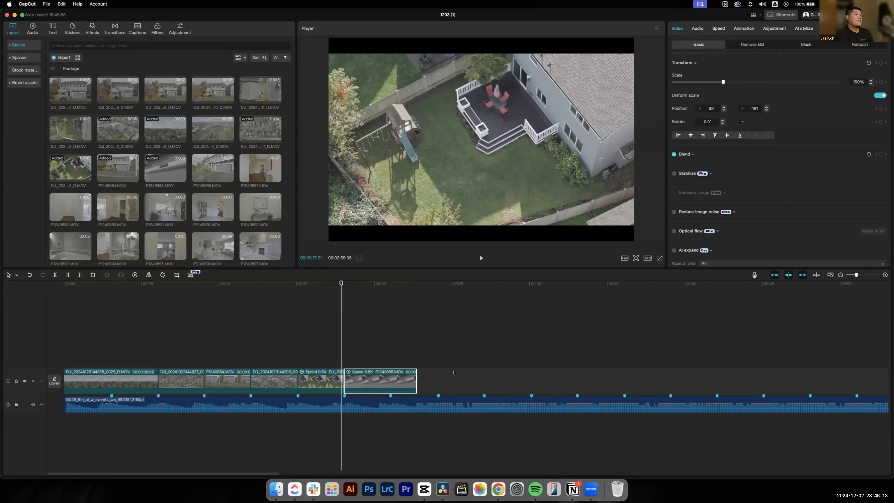
- Replay the cut from the backyard clip into the enlarged house-number clip several times and compare their camera movement
click(375, 286)
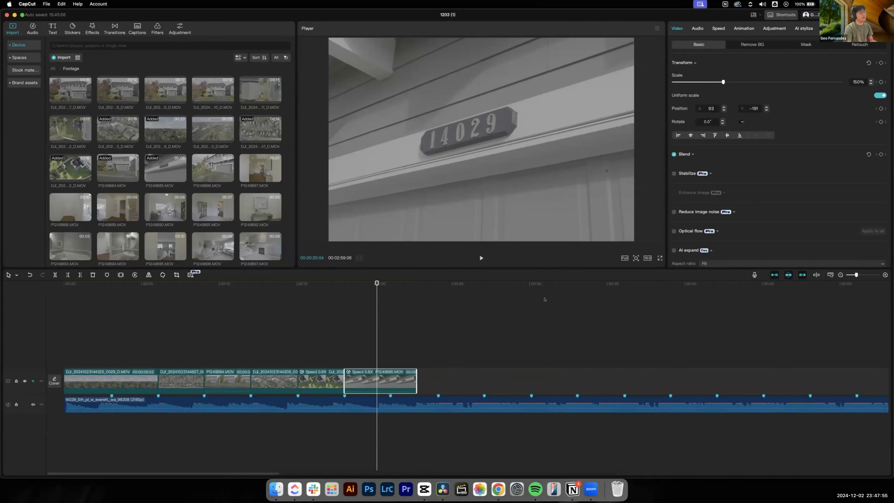
click(532, 335)
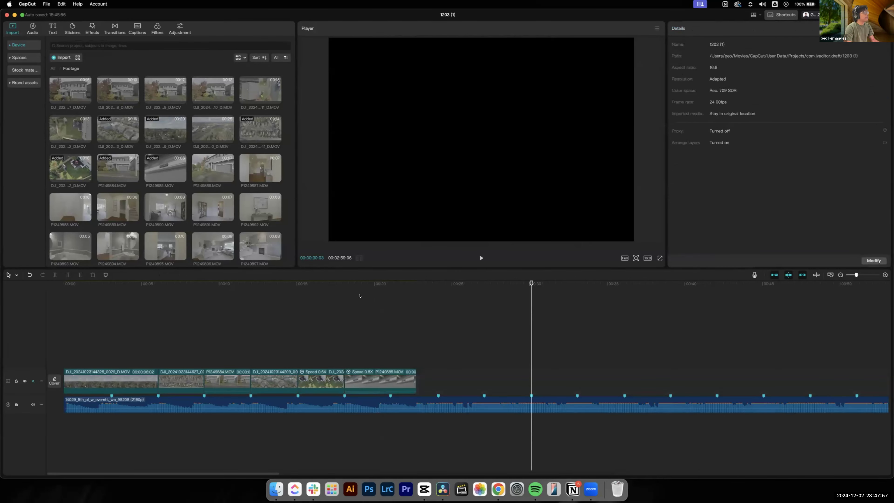
click(390, 288)
click(335, 289)
key(space)
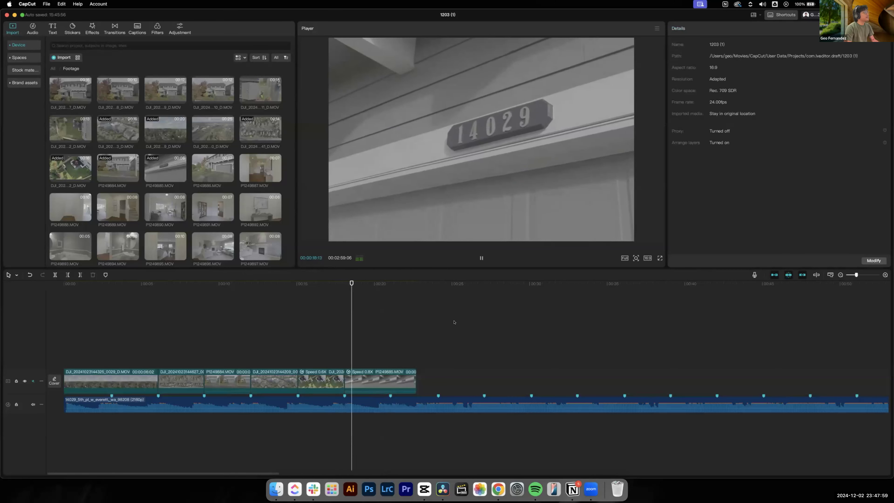
key(space)
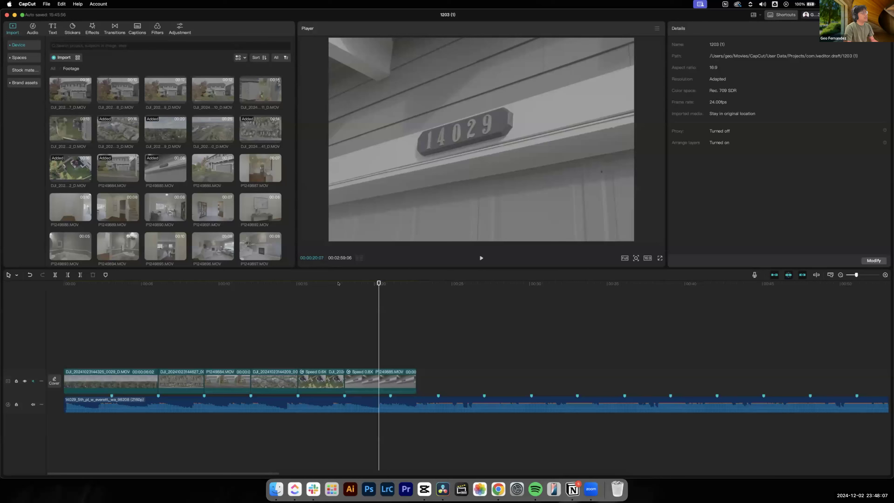
click(339, 284)
key(space)
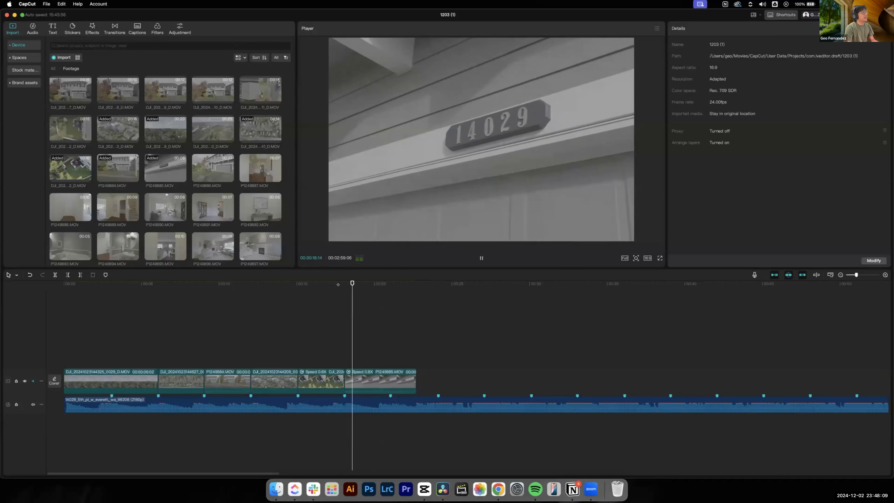
key(space)
click(344, 283)
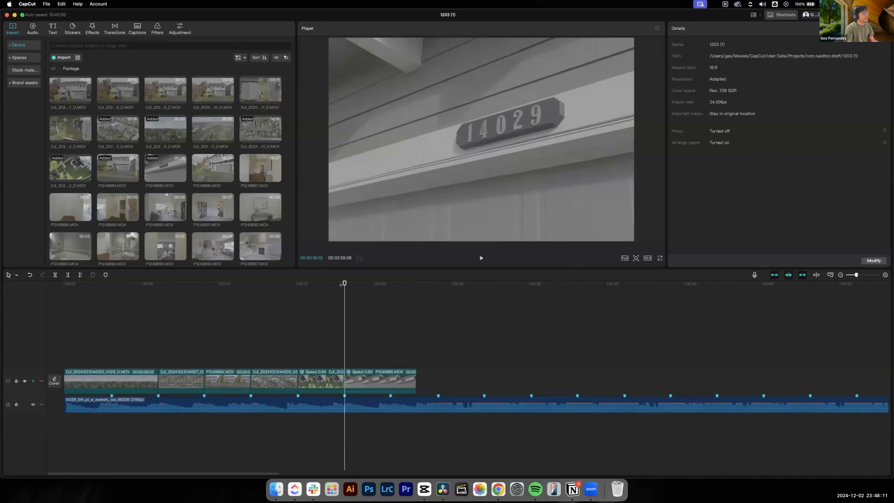
click(333, 286)
key(space)
key(space)
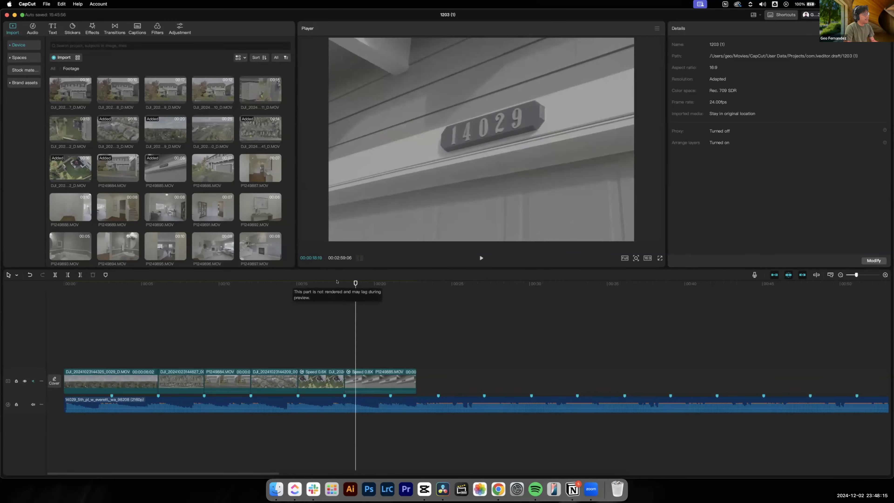
click(333, 293)
key(space)
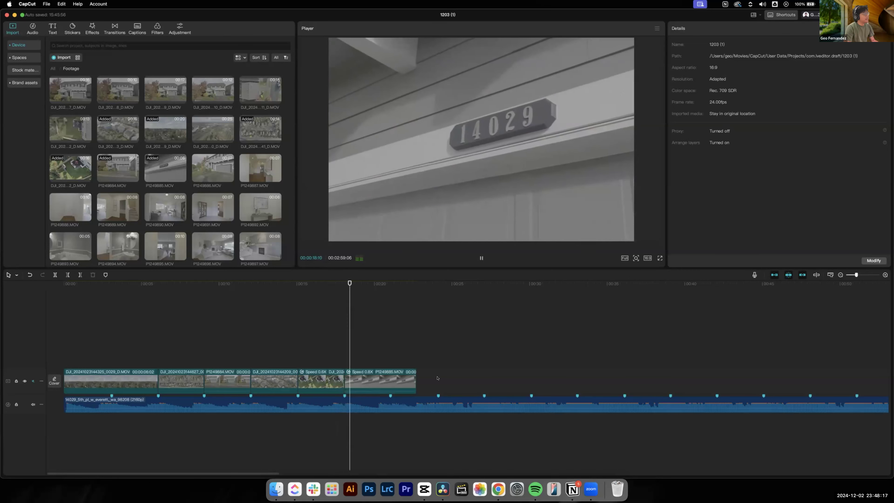
- Trim the house-number clip's end back to about 19:09 and append the front-door hallway clip directly after it
drag(413, 378, 363, 378)
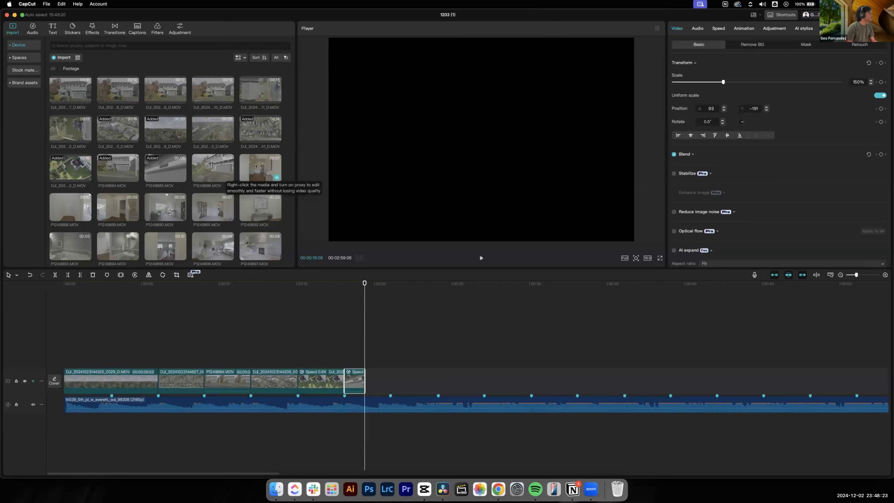
click(269, 171)
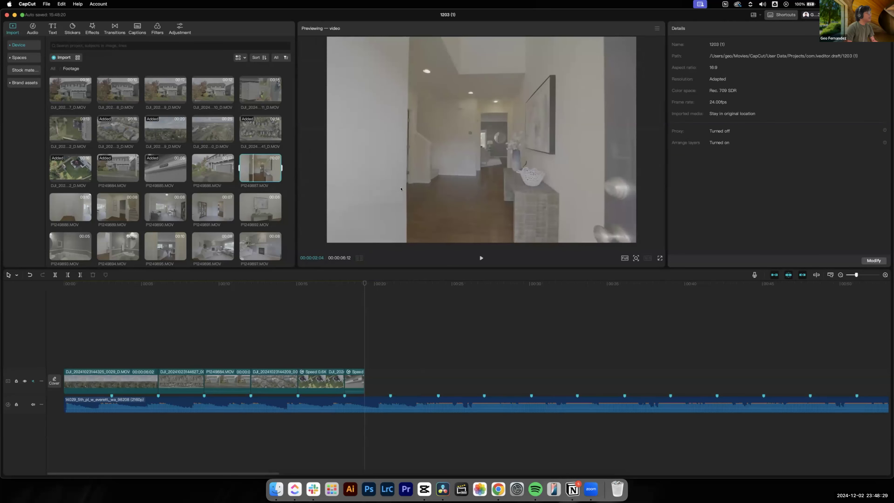
drag(276, 177, 408, 380)
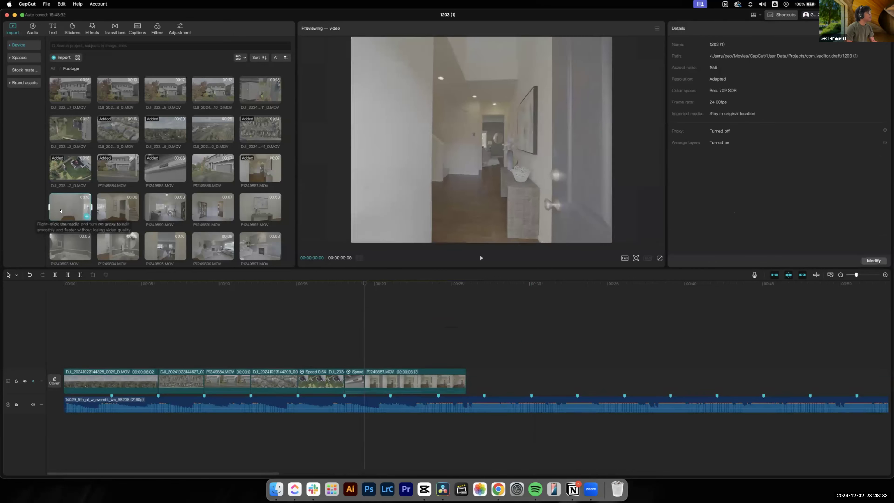
- Trim about one second off the start of the front-door hallway clip so it begins with the door further open
mouse_move(372, 294)
mouse_down()
mouse_move(407, 292)
mouse_move(356, 291)
mouse_move(462, 285)
mouse_move(366, 299)
mouse_move(378, 298)
mouse_up()
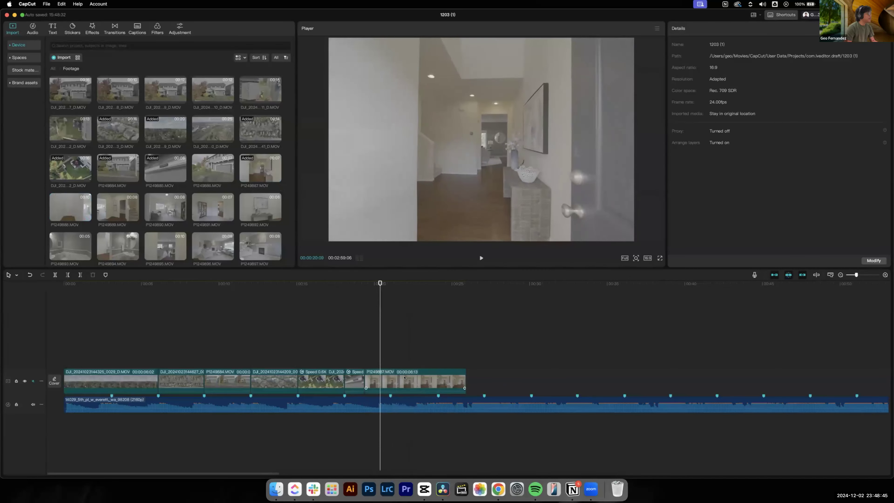
click(366, 378)
drag(363, 374, 378, 374)
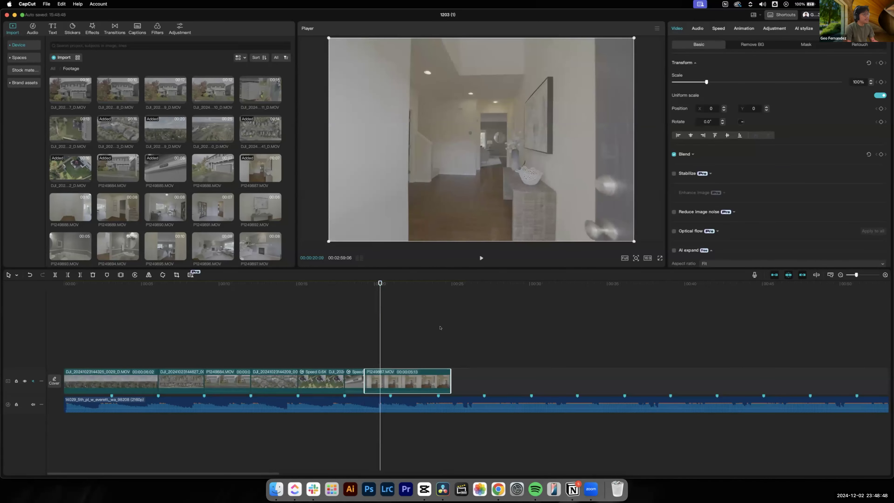
- Scrub through the hallway clip and play the cut from the house-number clip into it to judge the movement
click(468, 345)
click(423, 287)
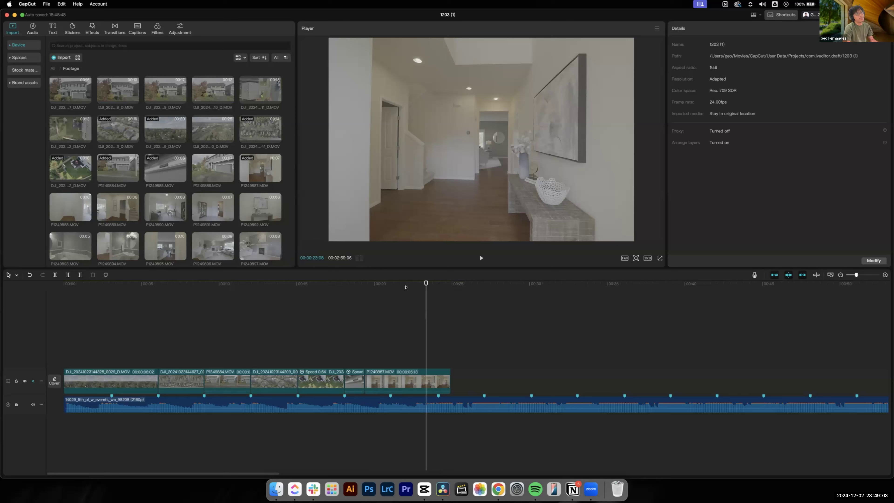
mouse_move(406, 283)
mouse_down()
mouse_move(355, 301)
mouse_move(424, 283)
mouse_up()
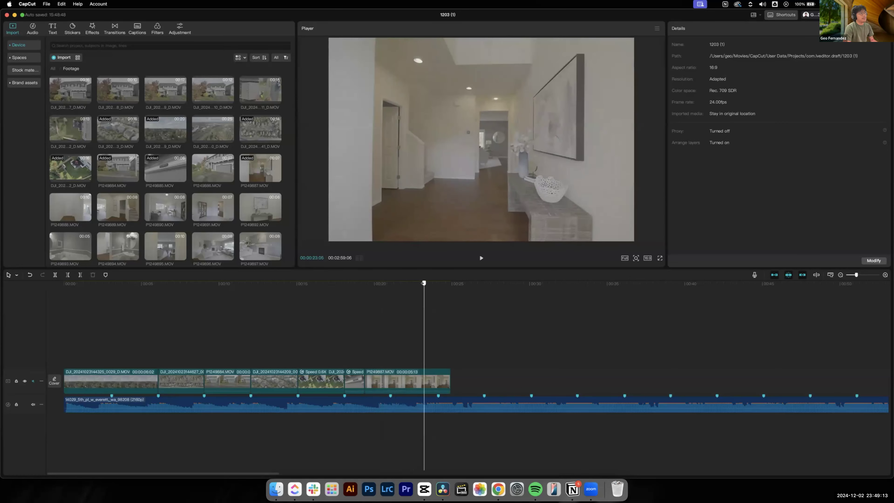
click(361, 284)
key(space)
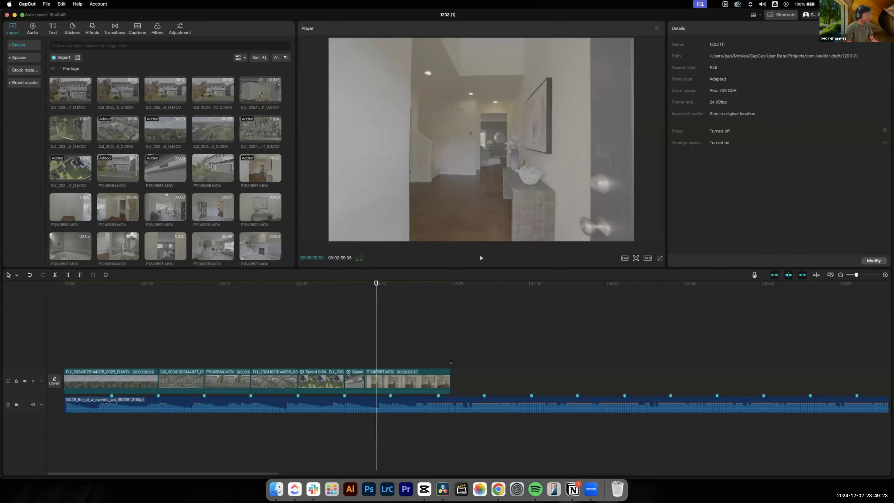
- Shorten the hallway clip's end to the first beat marker after its start and replay the clip
drag(450, 381, 390, 385)
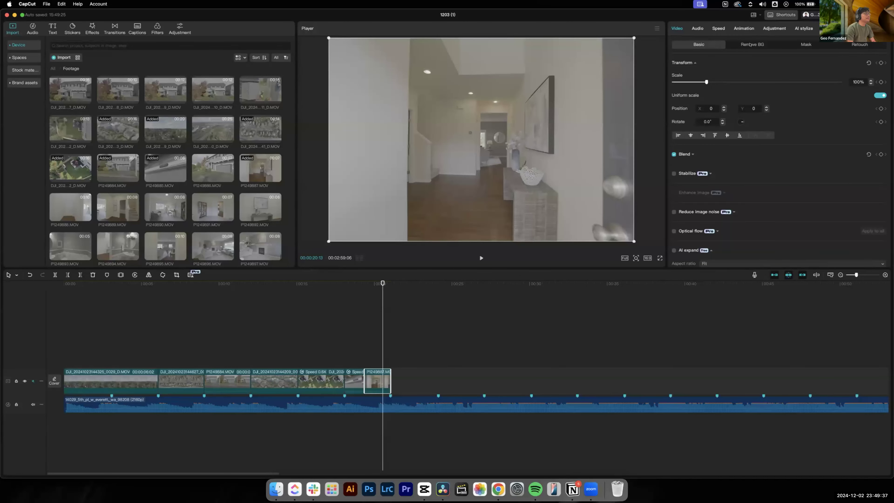
click(468, 357)
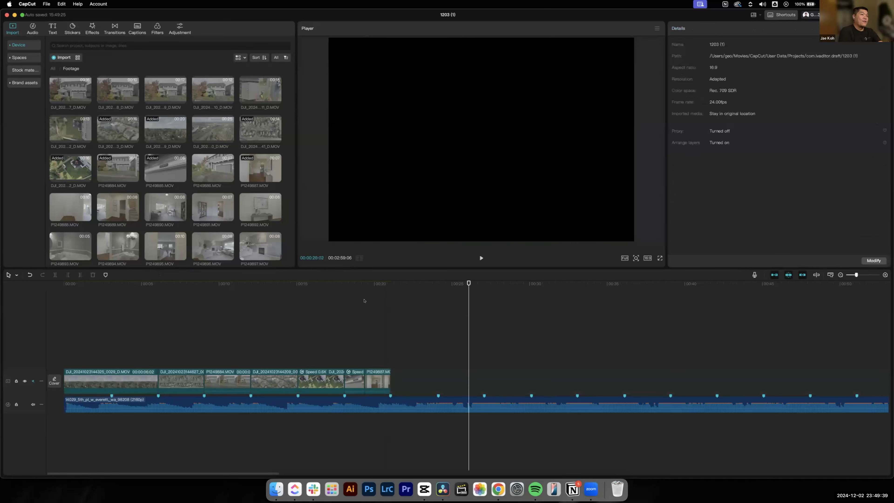
click(362, 287)
click(370, 382)
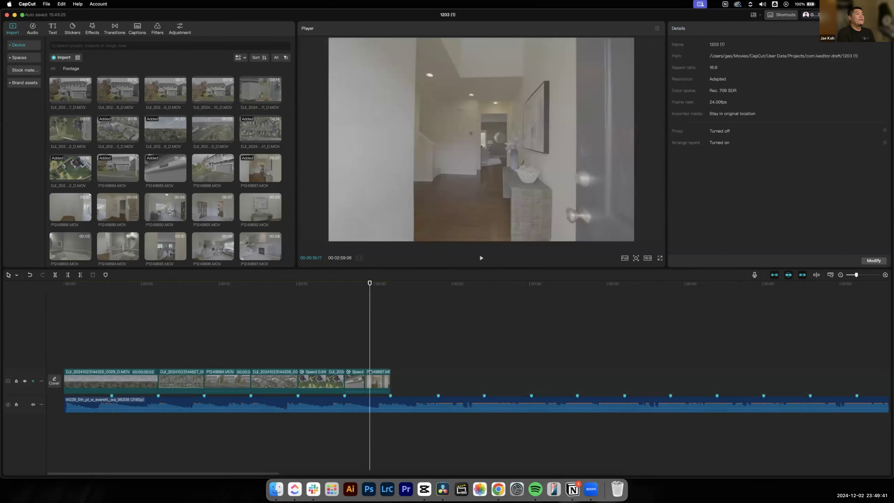
key(space)
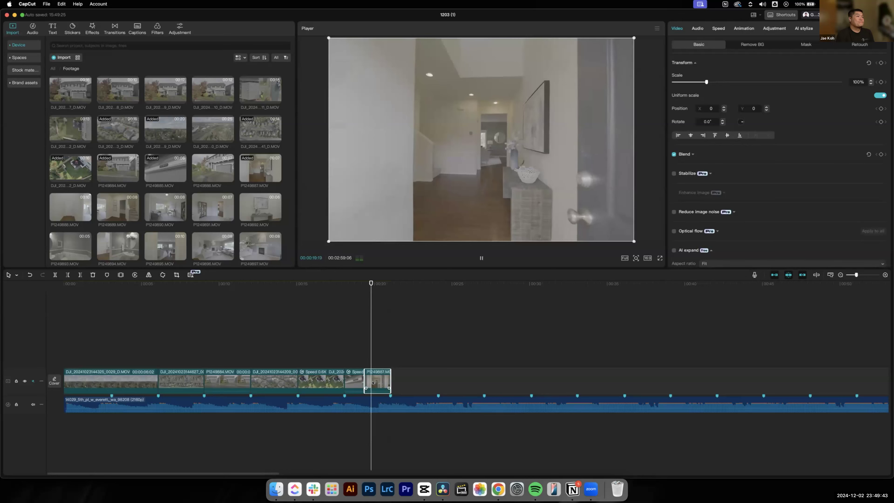
key(space)
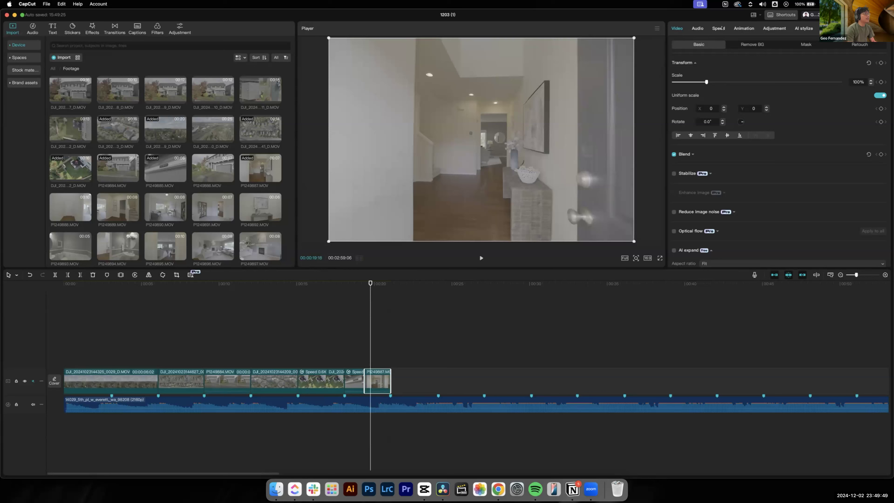
- Slow the hallway clip to 0.8x speed and return the playhead to the house-number clip before it
click(721, 27)
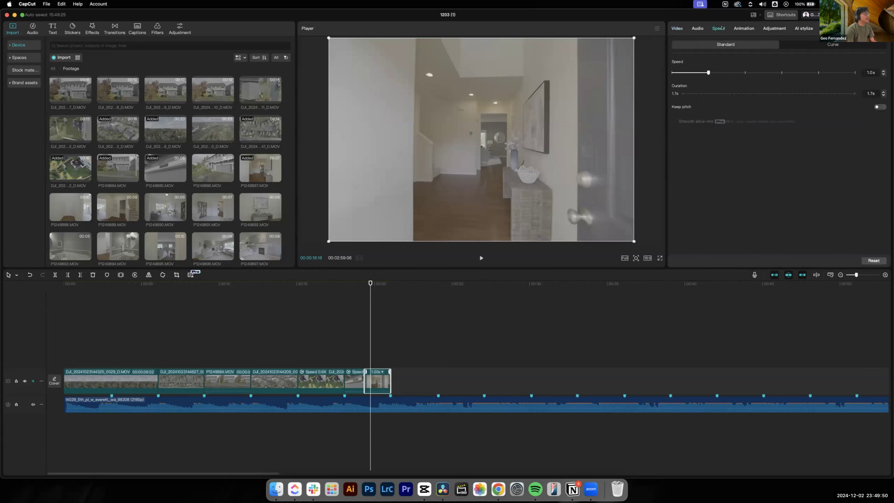
click(700, 72)
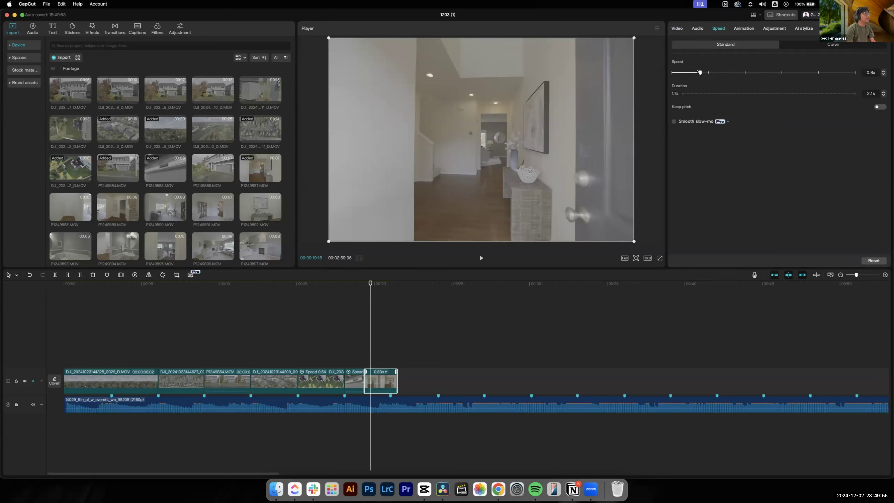
click(387, 323)
click(355, 288)
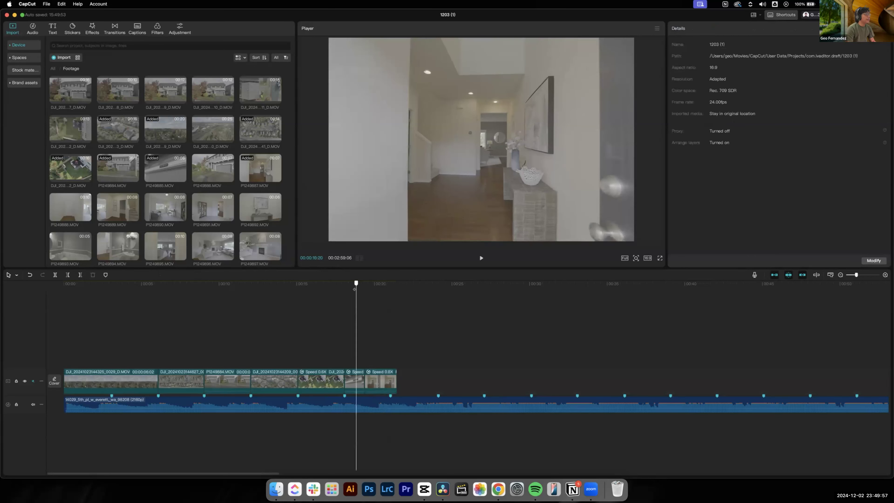
- Play the cut from the house-number clip into the slowed hallway clip, and return the playhead to the house-number clip
key(space)
key(space)
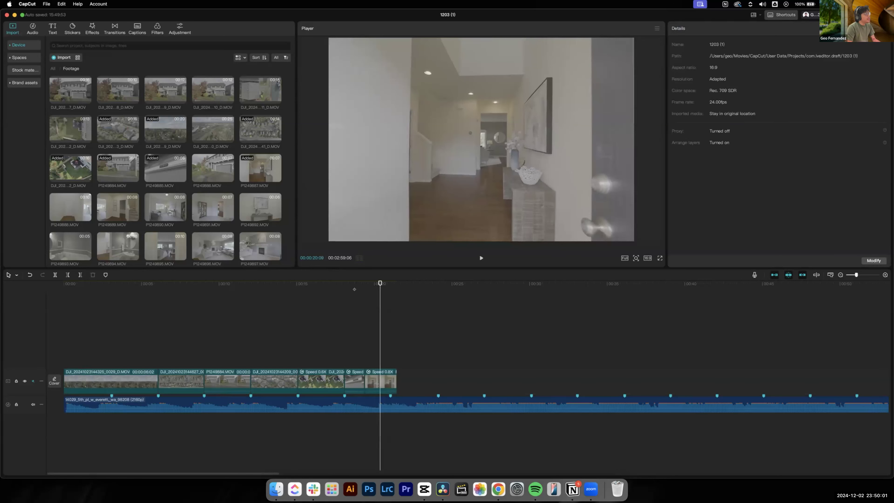
click(355, 288)
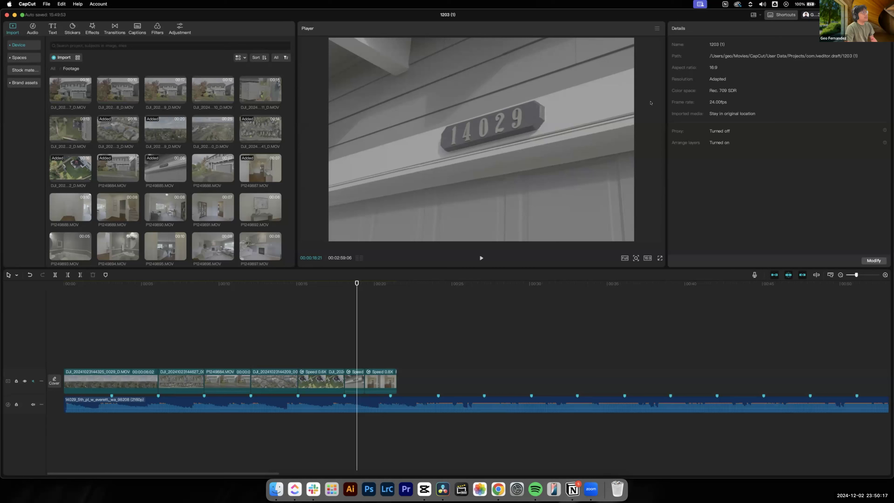
- Review the hallway clip's transform, stabilization and other basic video settings, then its speed setting
click(390, 373)
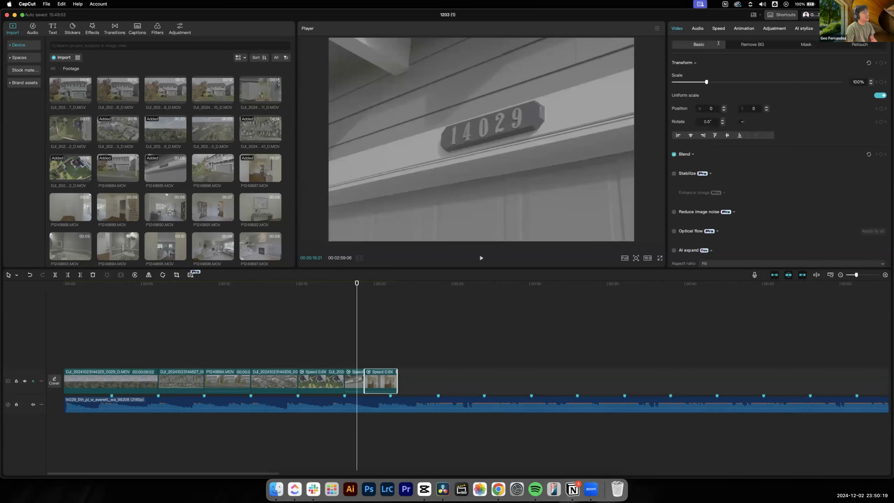
scroll(772, 222, down, 5)
scroll(760, 225, up, 5)
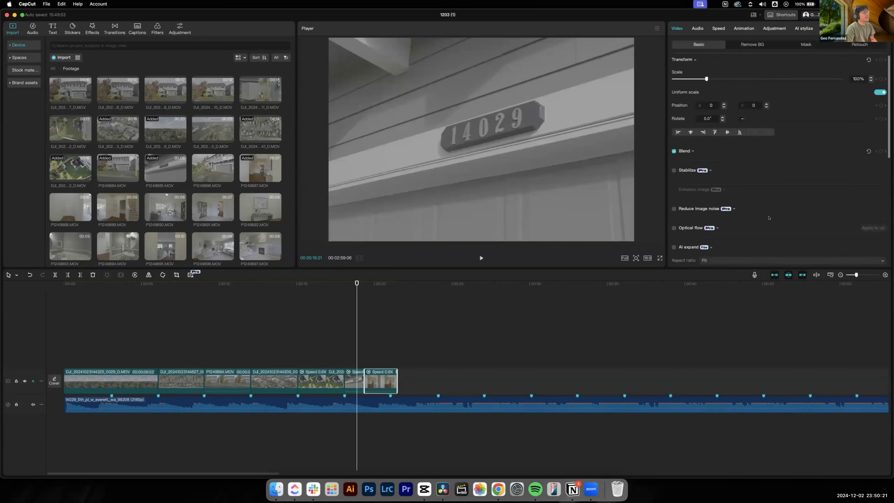
scroll(757, 227, down, 3)
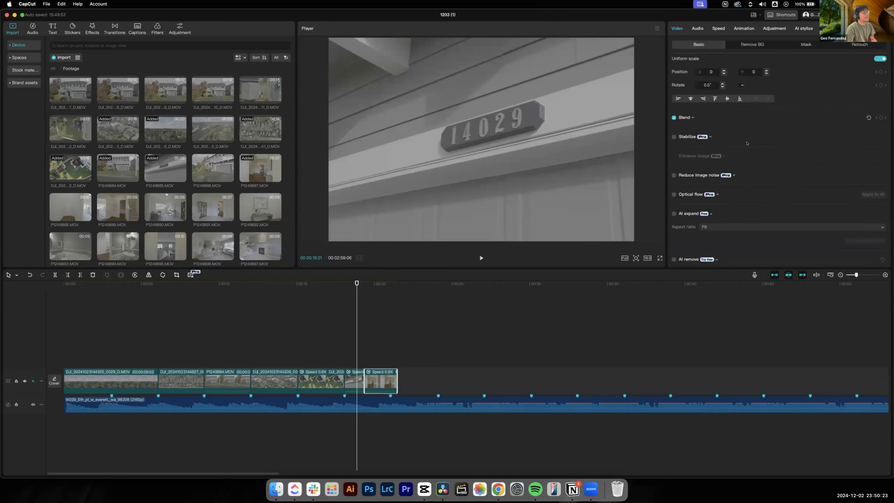
scroll(746, 151, down, 5)
scroll(746, 134, up, 6)
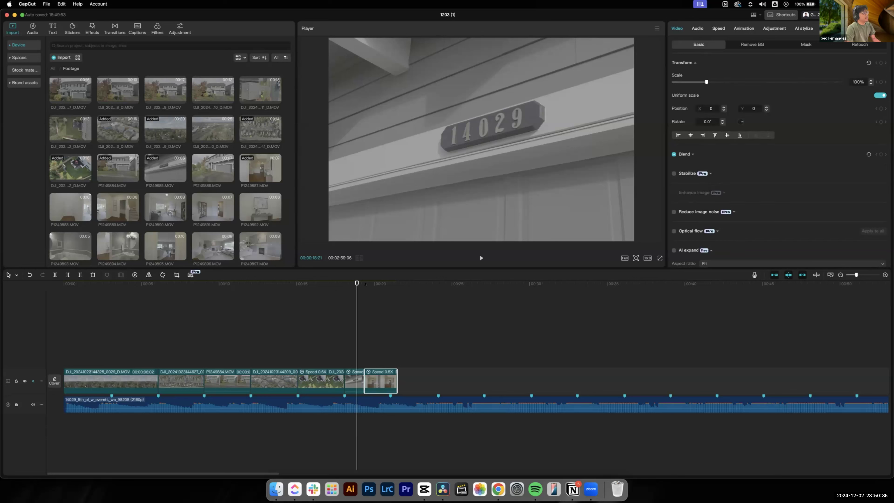
click(376, 284)
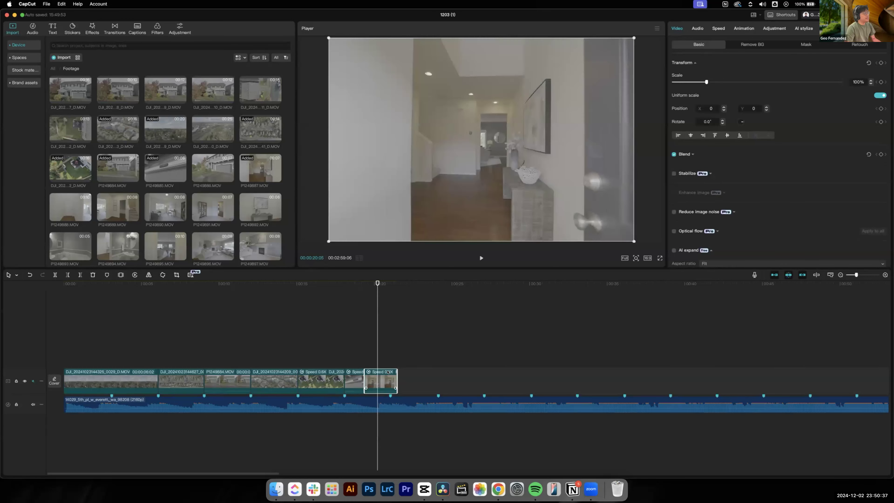
click(717, 28)
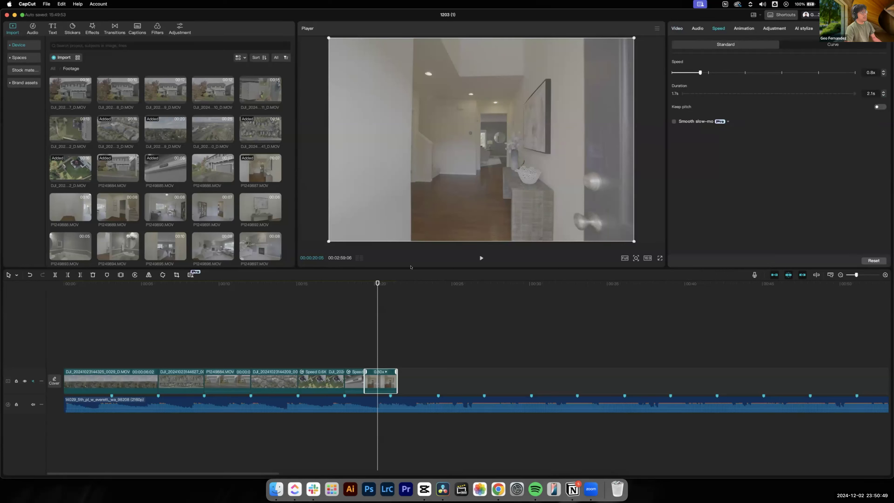
- Replay the cut into the hallway clip and shorten its end to just before the beat marker, giving a 1.6-second duration
click(356, 283)
key(space)
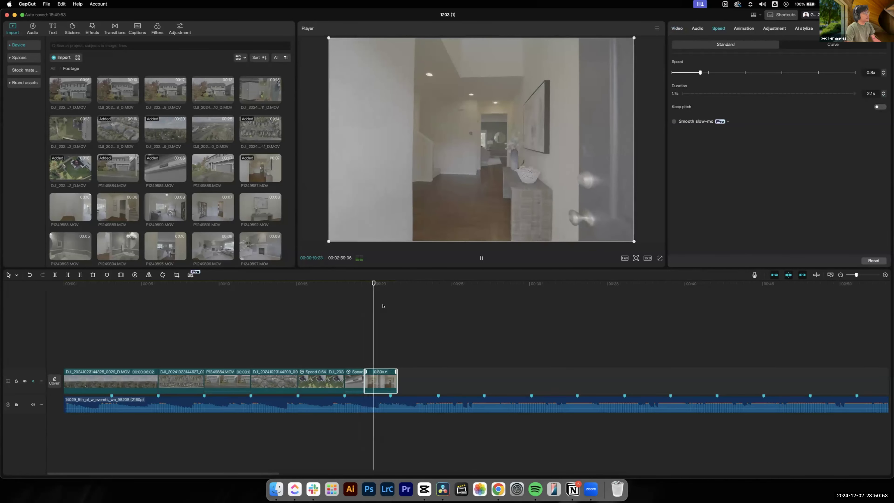
key(space)
key(space)
drag(396, 379, 389, 378)
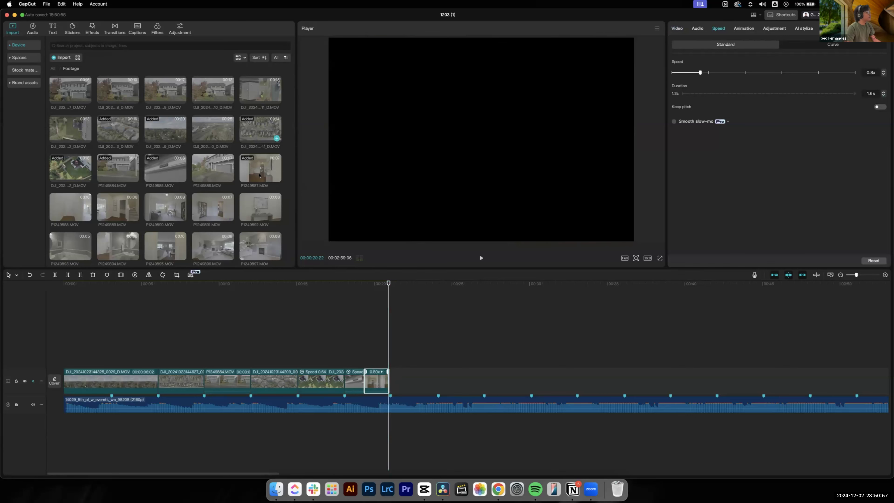
- Preview the console-table footage and replay the hallway clip to compare their camera movement
click(260, 129)
click(261, 168)
click(256, 204)
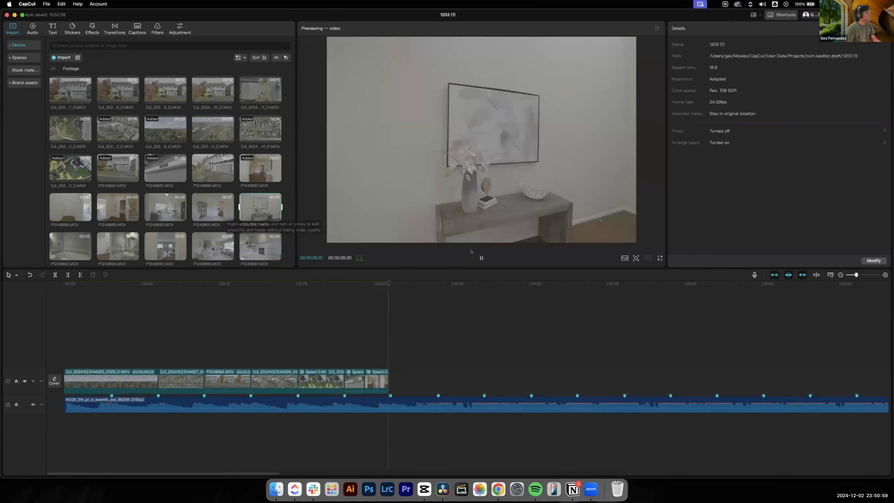
click(480, 257)
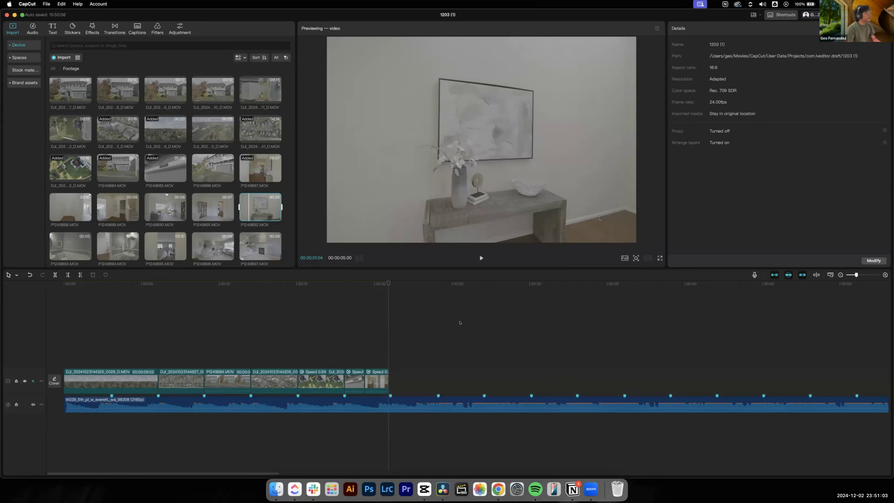
click(367, 295)
key(space)
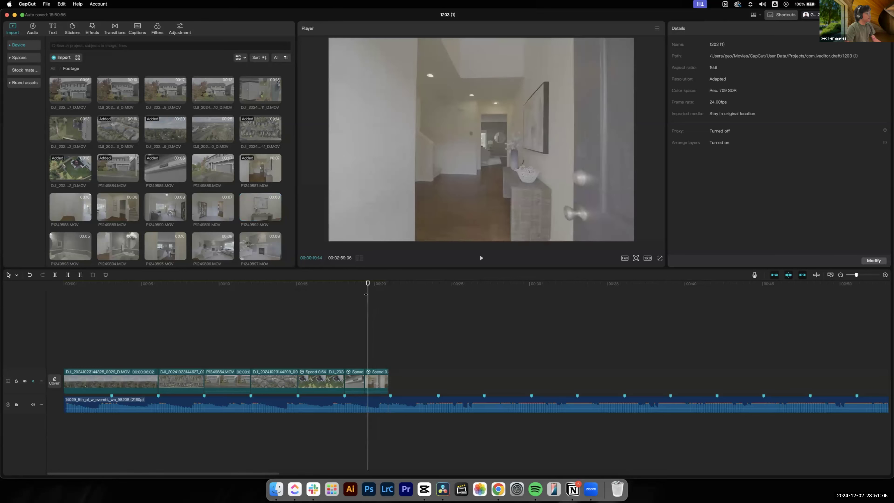
key(space)
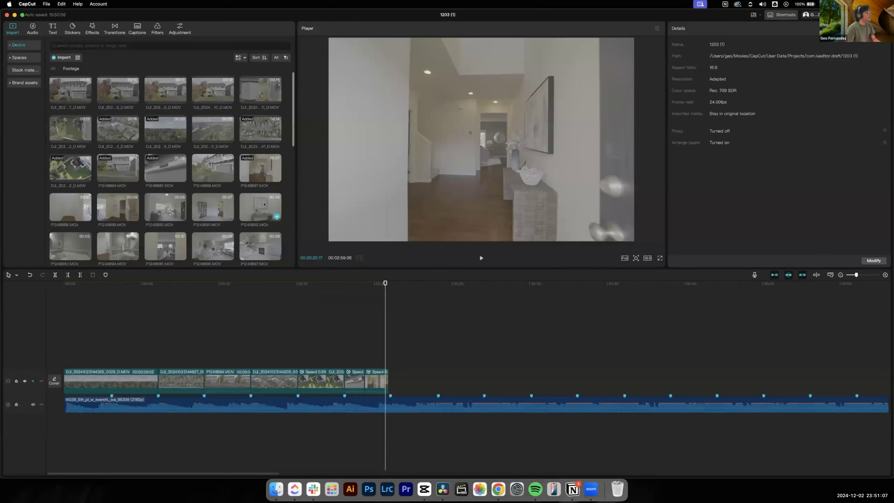
- Add the console-table clip P1249892.MOV directly after the hallway clip and compare the two shots across the cut
click(272, 212)
key(space)
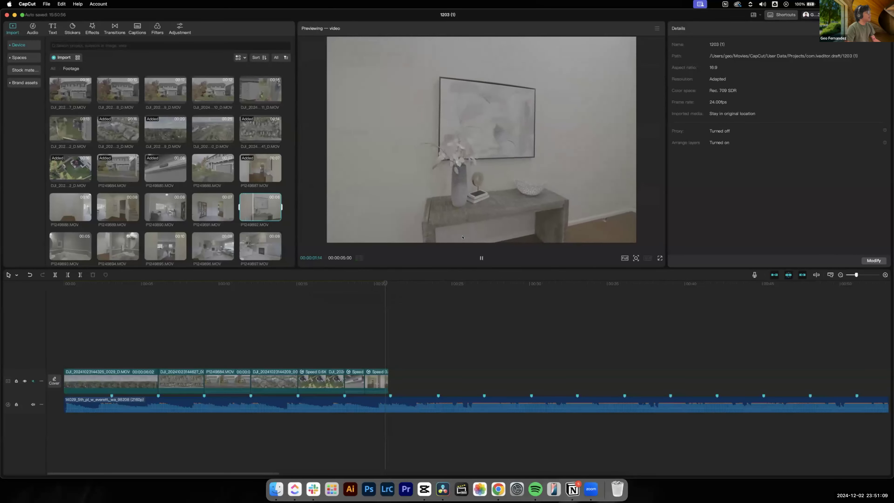
key(space)
drag(250, 205, 431, 374)
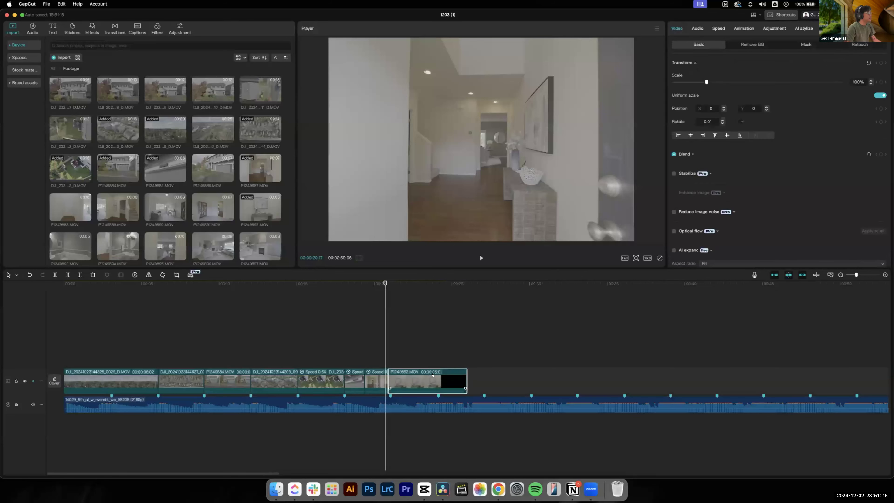
key(space)
key(space)
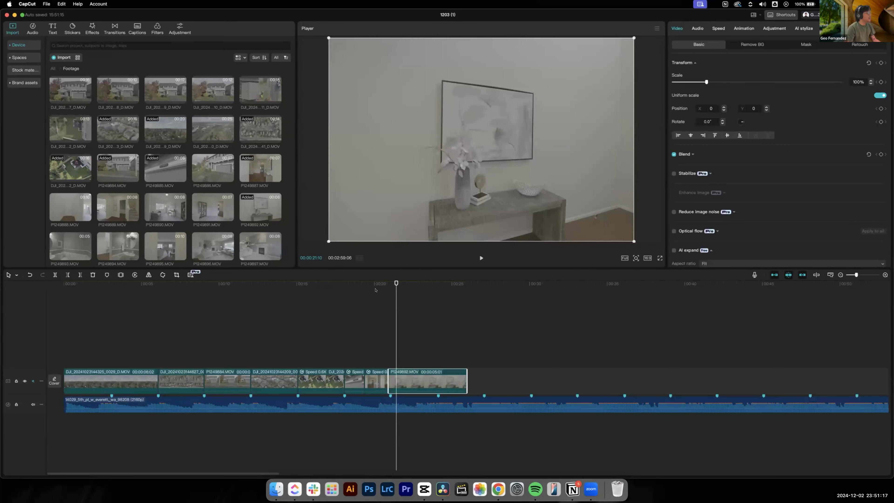
click(376, 289)
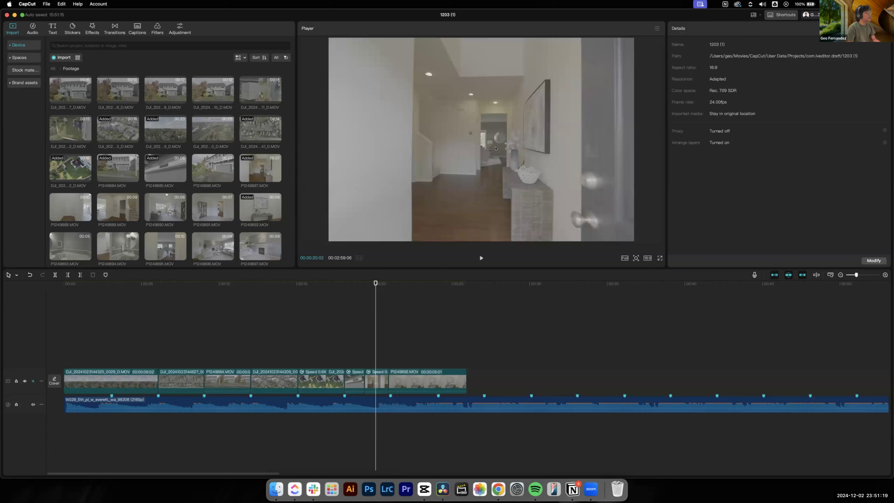
click(413, 293)
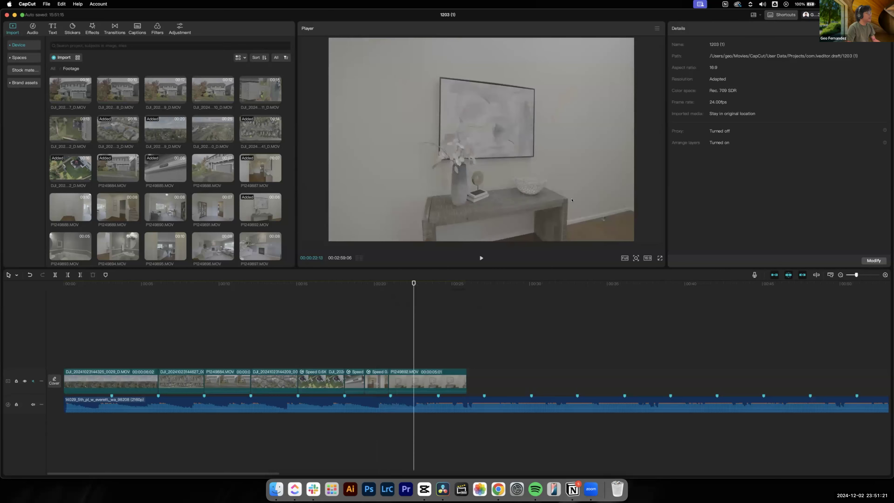
- Slow the console-table clip to 0.8x speed
click(434, 377)
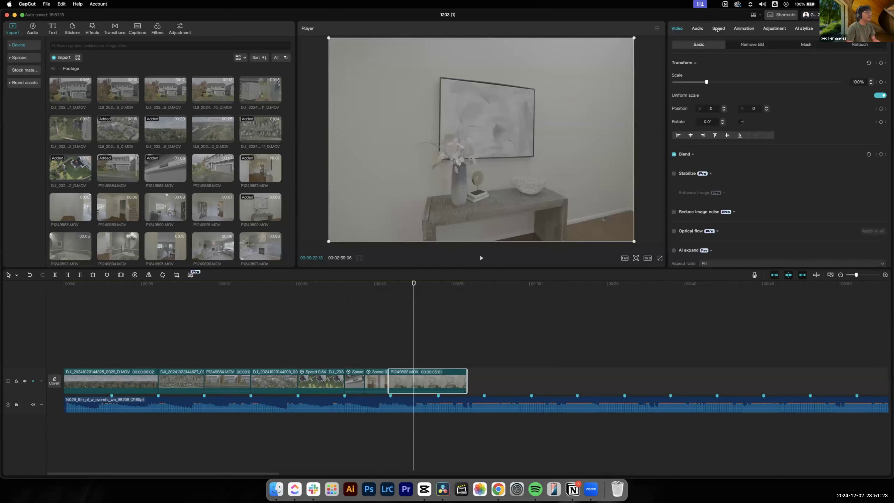
click(718, 28)
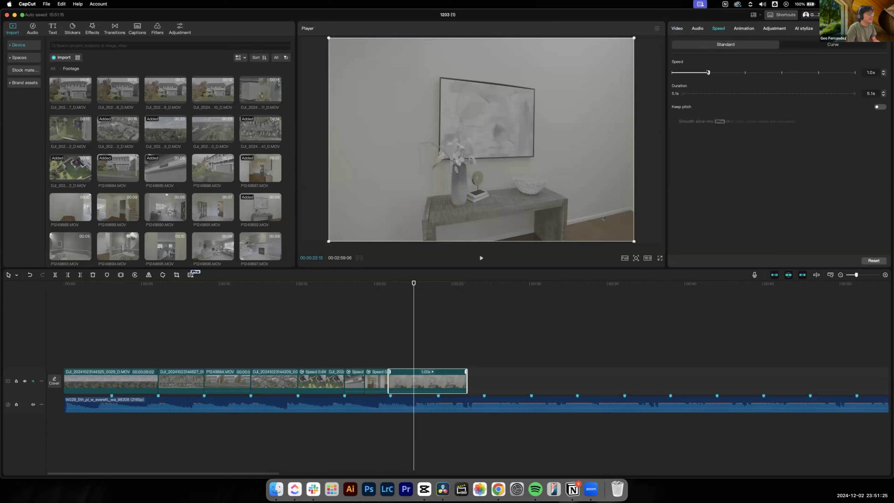
drag(707, 72, 700, 74)
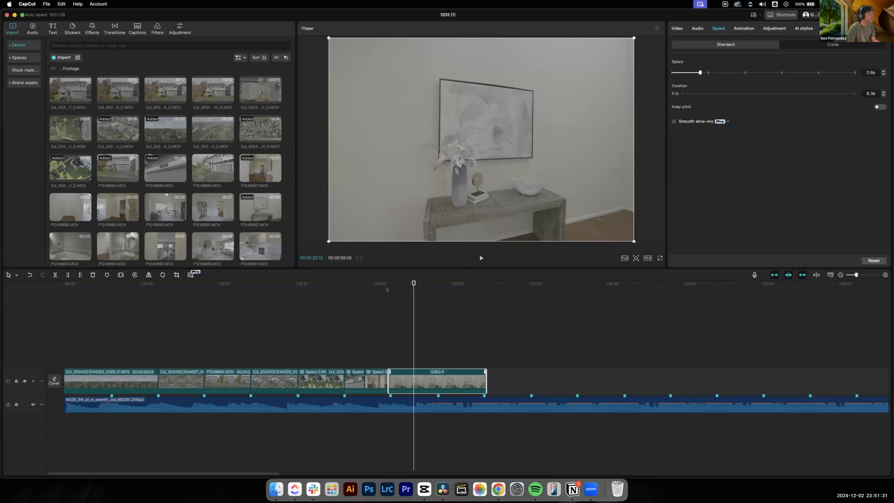
- Scrub through the console-table clip and trim it to 3.3 seconds so its end lands on a beat marker
click(393, 284)
drag(394, 284, 408, 287)
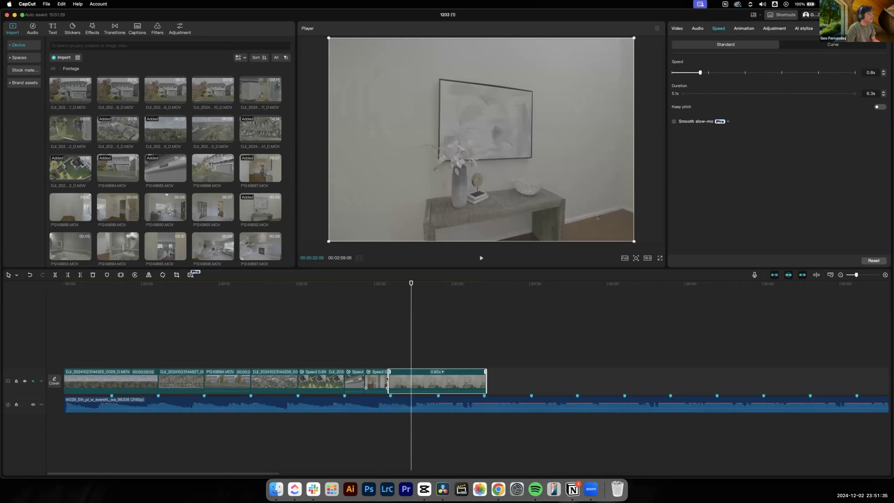
drag(388, 377, 436, 379)
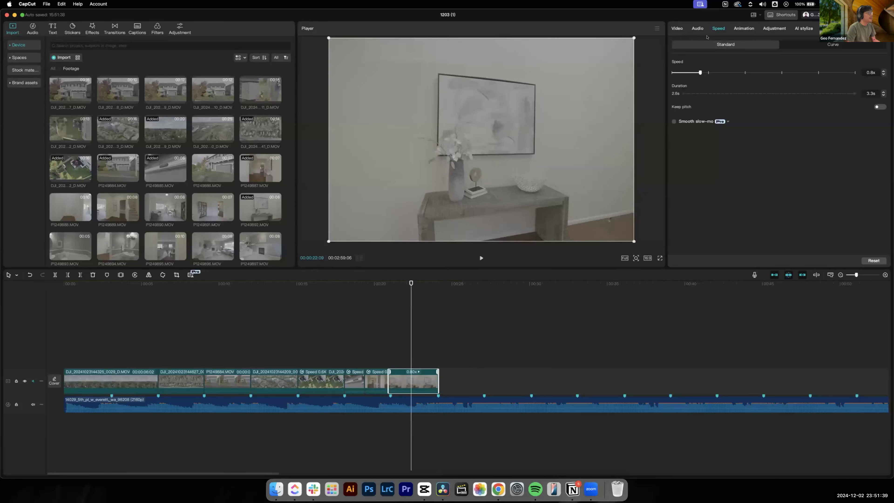
- Enlarge the console-table clip to 137%, raise it to Y position 83, and check the framing across the cut from the hallway
click(677, 29)
drag(705, 82, 719, 79)
drag(606, 137, 609, 125)
drag(411, 282, 385, 284)
key(space)
click(386, 285)
drag(389, 284, 398, 283)
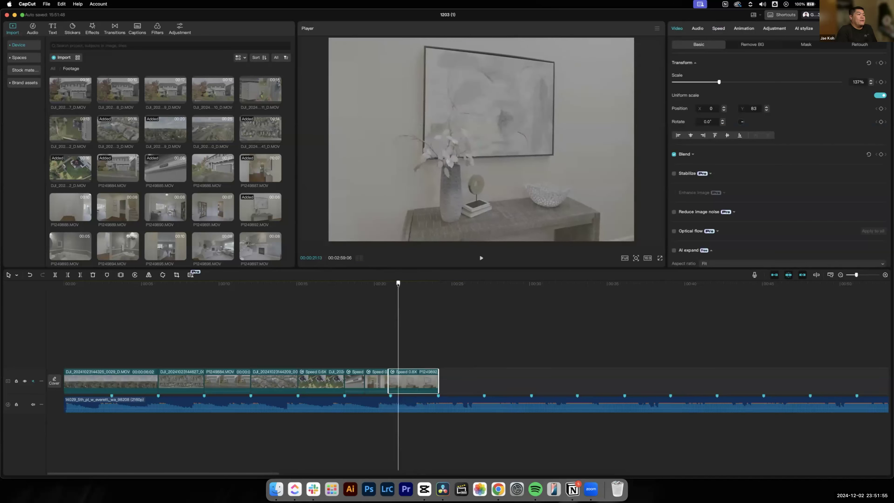
- Trim about 0.6 seconds off the start of the console-table clip and play the cut from the hallway into it
drag(390, 373, 400, 373)
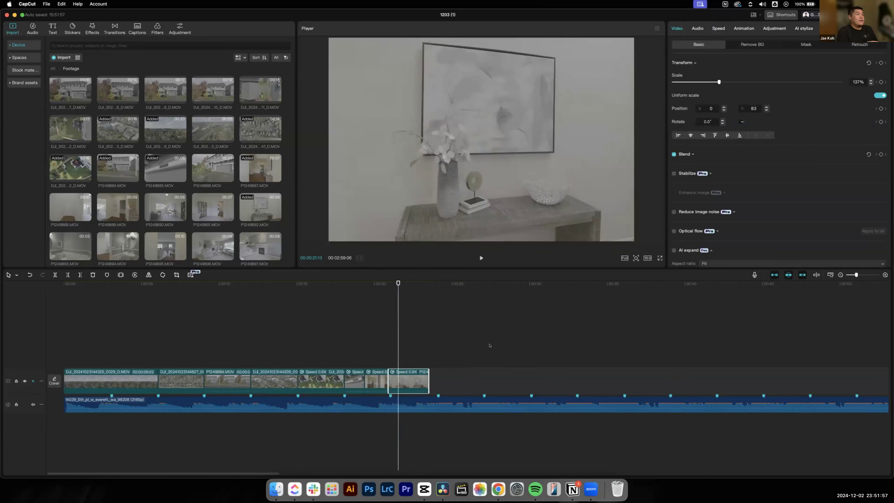
click(492, 345)
click(381, 288)
key(space)
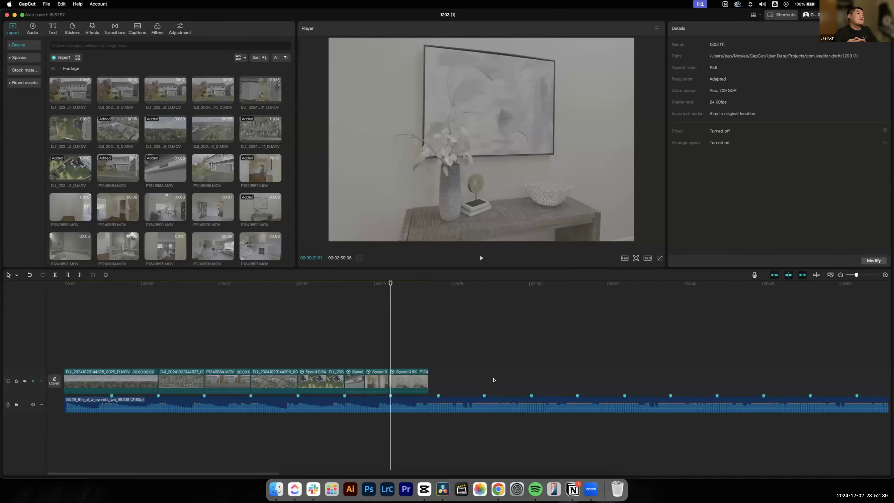
- Shorten the end of the console-table clip so it lasts about 1.2 seconds
scroll(493, 380, right, 3)
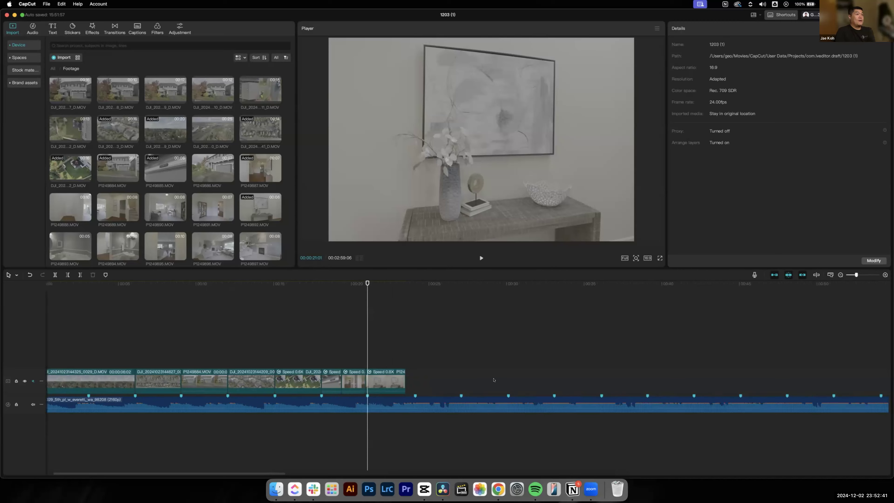
scroll(494, 380, left, 3)
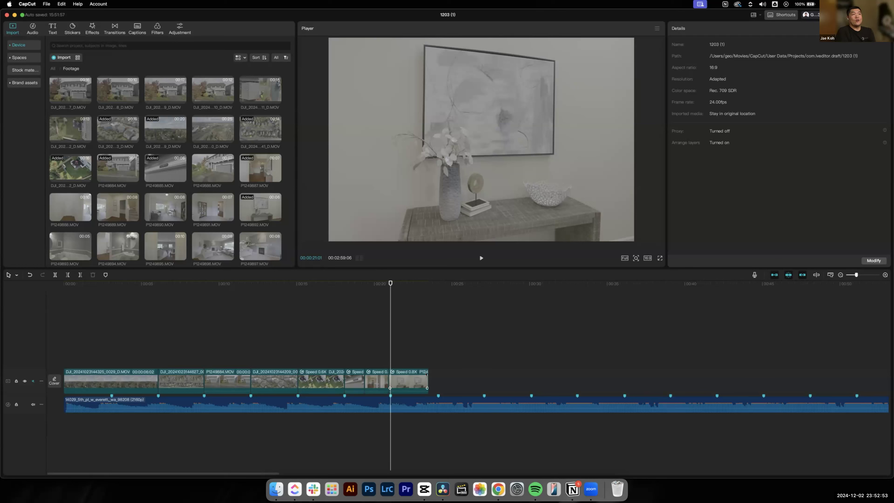
drag(427, 377, 407, 376)
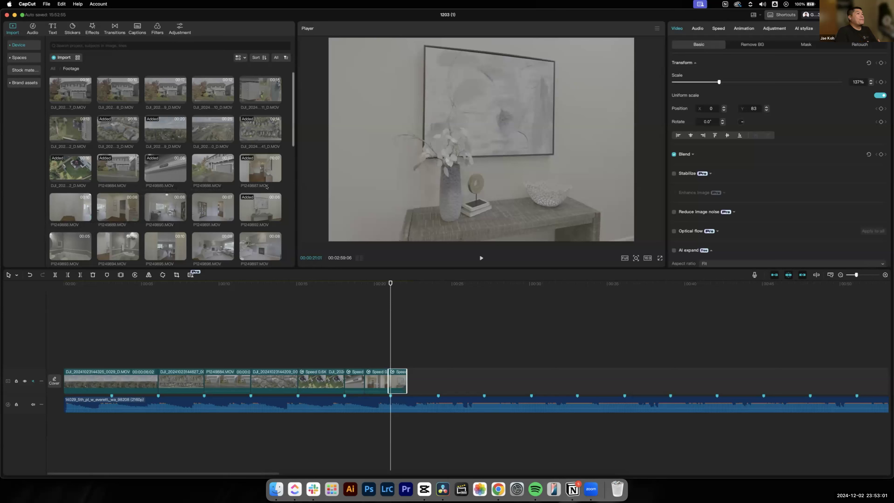
- Browse the interior footage and scrub the hallway-to-console-table cut to look for a shot that can follow
scroll(259, 211, down, 3)
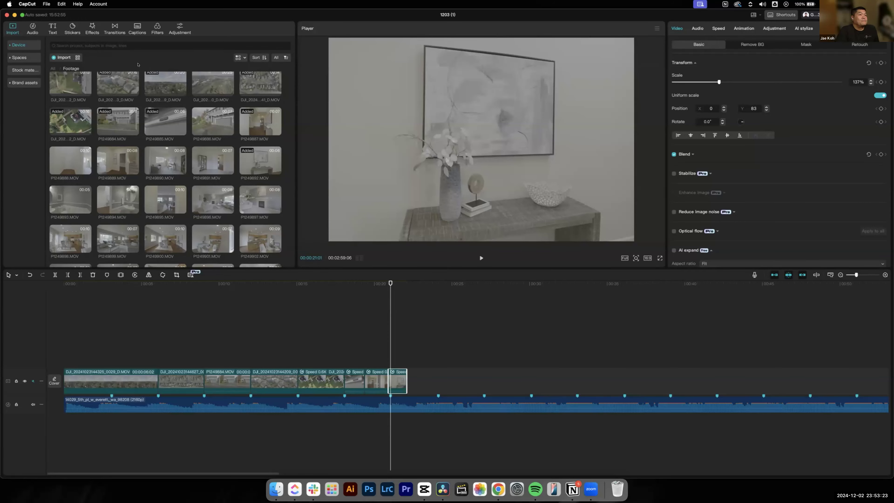
scroll(193, 156, down, 3)
drag(393, 283, 400, 283)
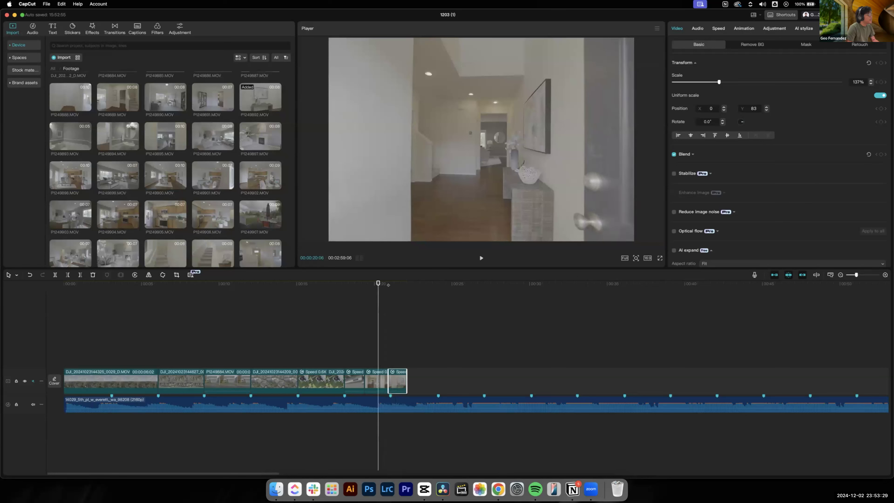
click(396, 284)
scroll(275, 197, up, 5)
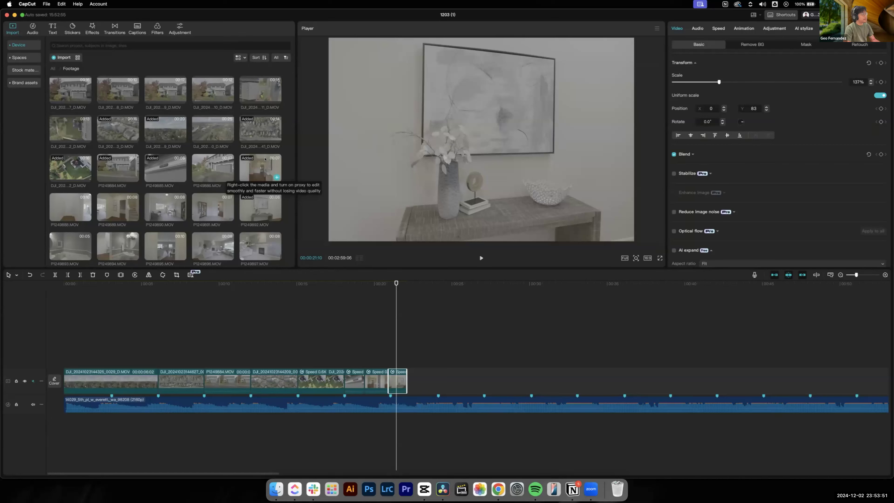
scroll(264, 221, down, 2)
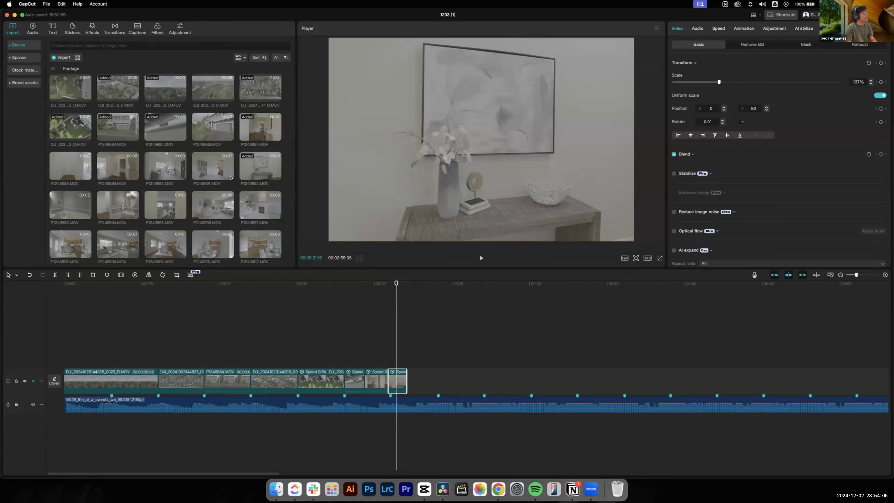
scroll(209, 173, up, 1)
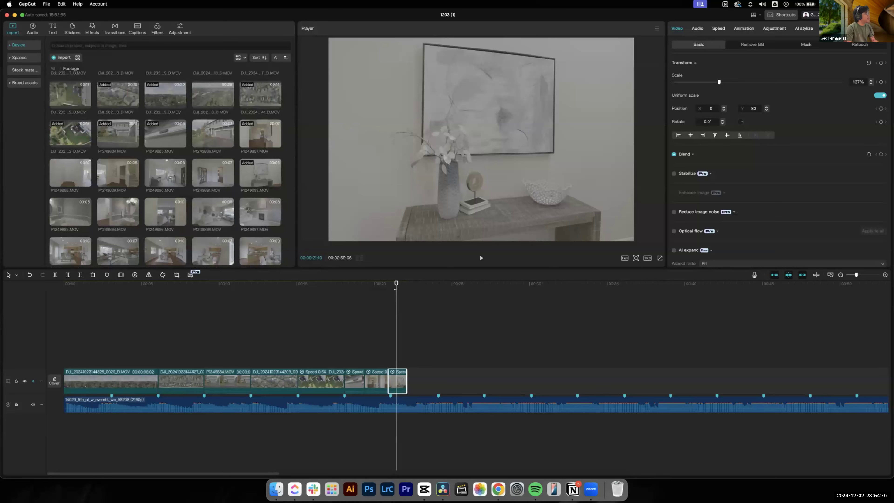
- Preview the bathroom clip in the footage and scrub the cut from the hallway to the console table to judge the next shot
click(58, 211)
click(481, 258)
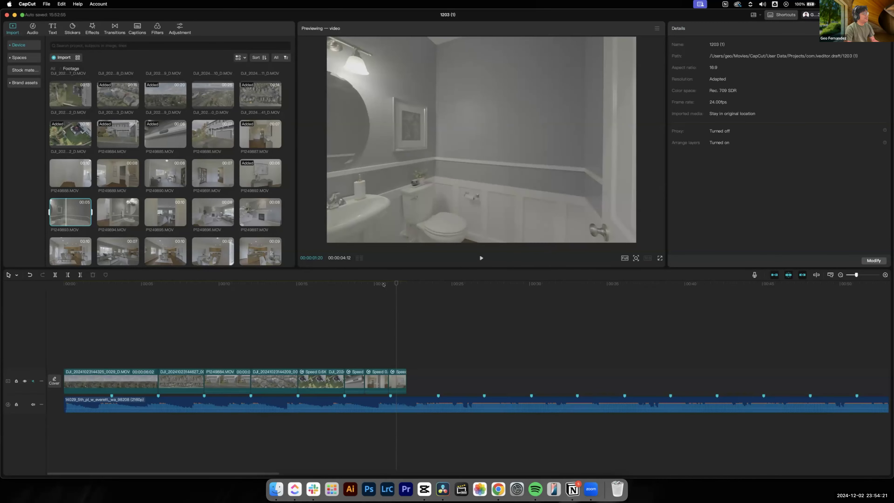
click(398, 285)
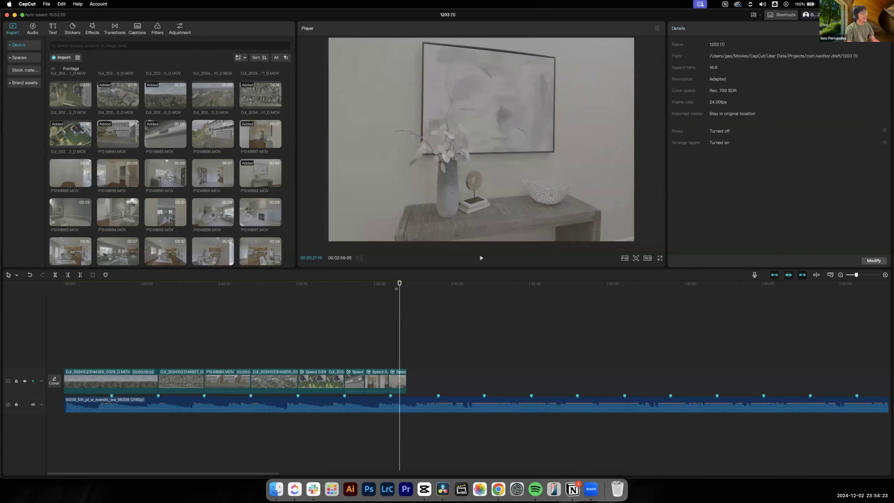
drag(392, 284, 397, 318)
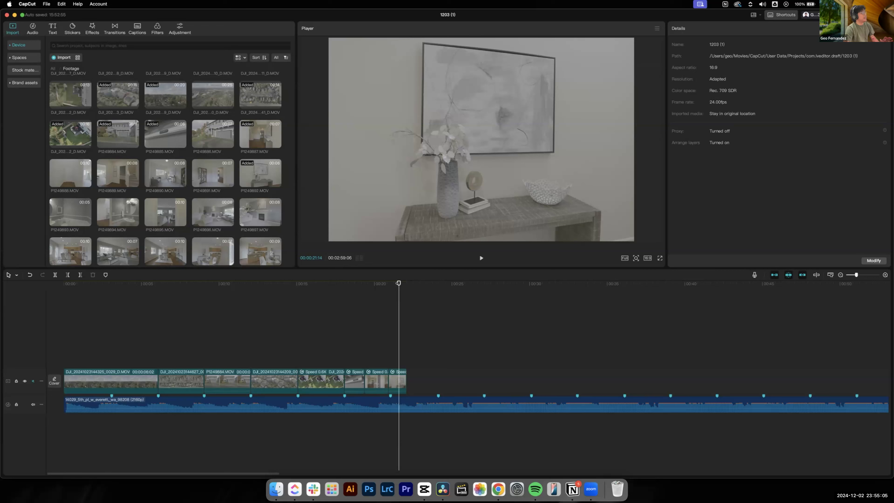
drag(399, 283, 385, 285)
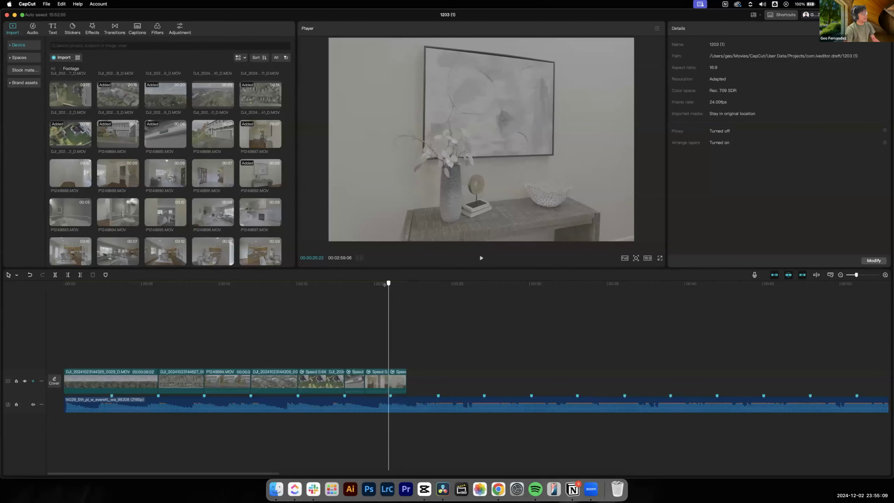
drag(400, 283, 334, 283)
click(377, 296)
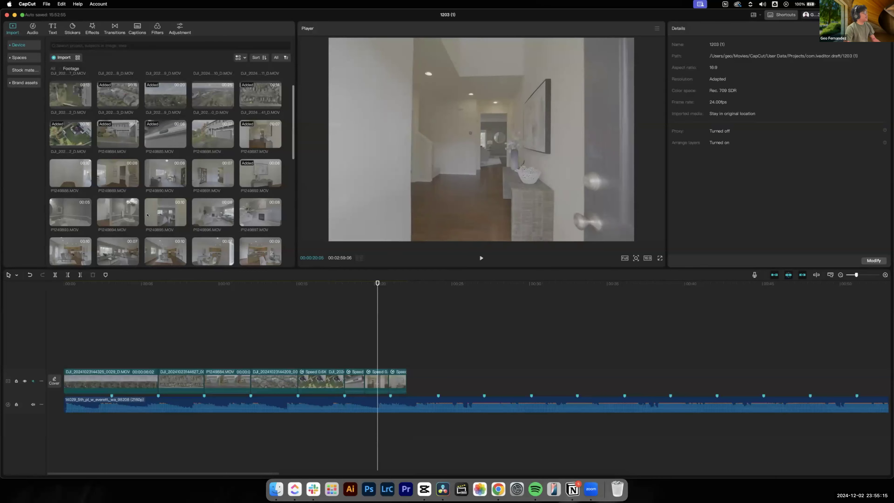
mouse_move(374, 295)
mouse_down()
mouse_move(438, 288)
mouse_move(374, 288)
mouse_up()
scroll(185, 204, down, 1)
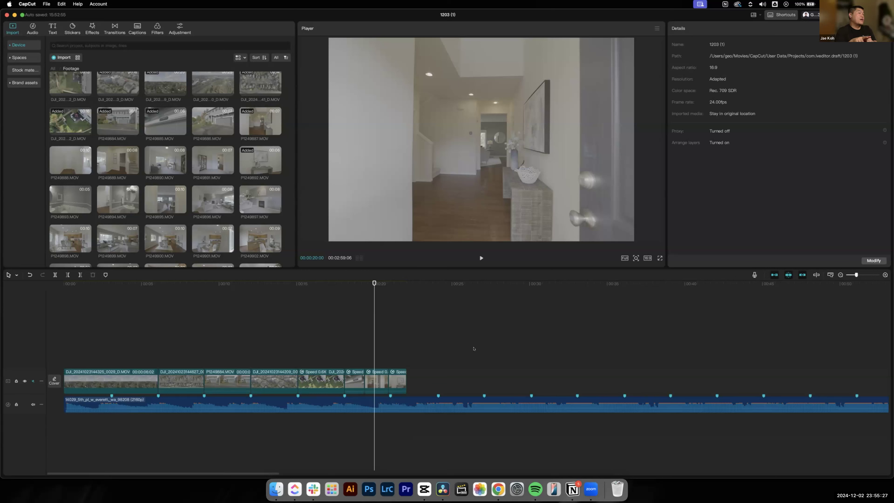
click(526, 372)
click(399, 291)
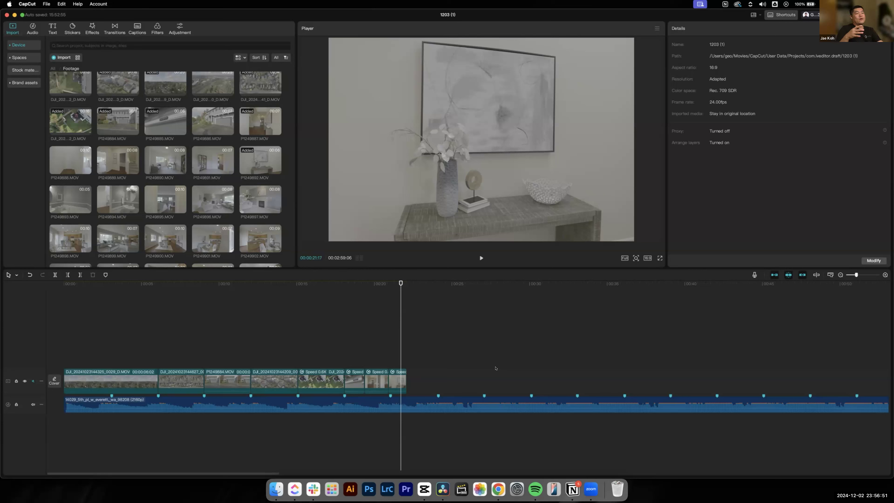
scroll(495, 368, right, 5)
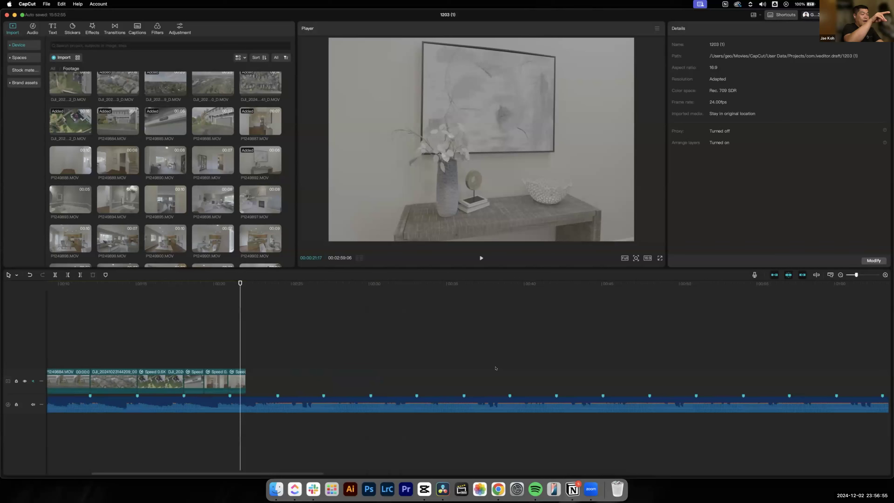
scroll(511, 384, right, 2)
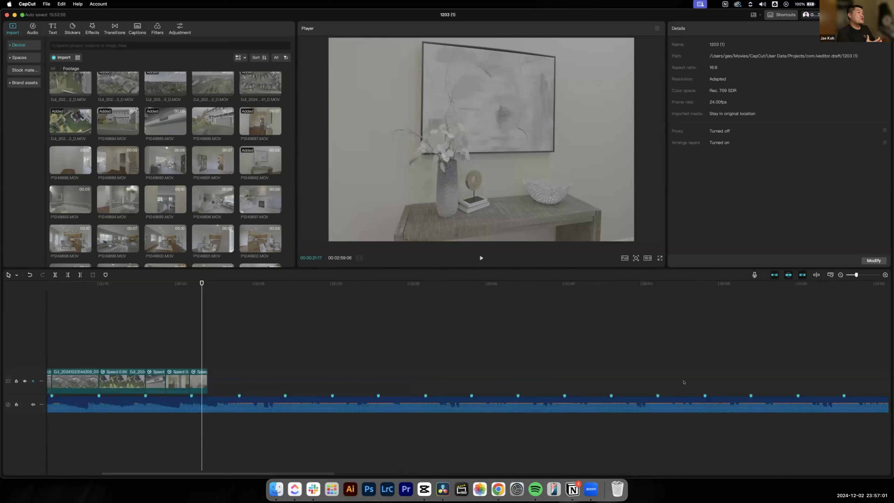
scroll(682, 373, right, 3)
scroll(676, 377, right, 1)
scroll(663, 383, left, 1)
scroll(663, 383, left, 12)
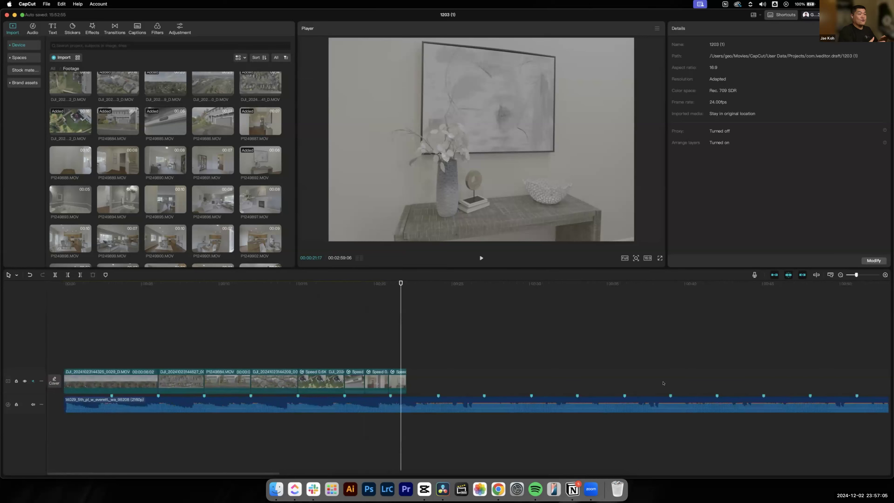
scroll(663, 383, right, 8)
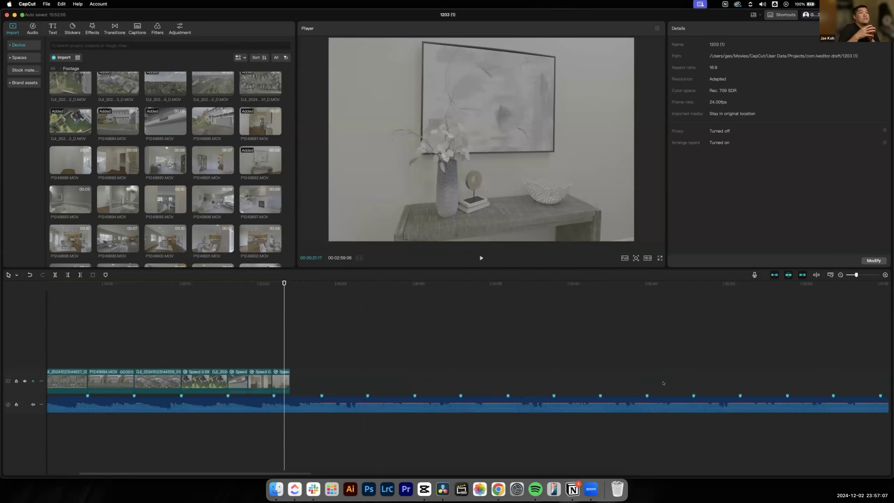
scroll(663, 383, left, 6)
scroll(662, 383, left, 2)
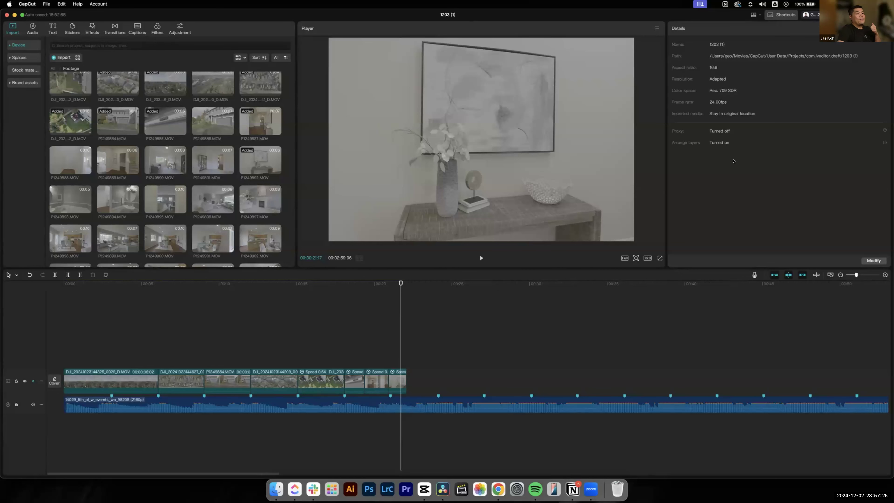
click(753, 383)
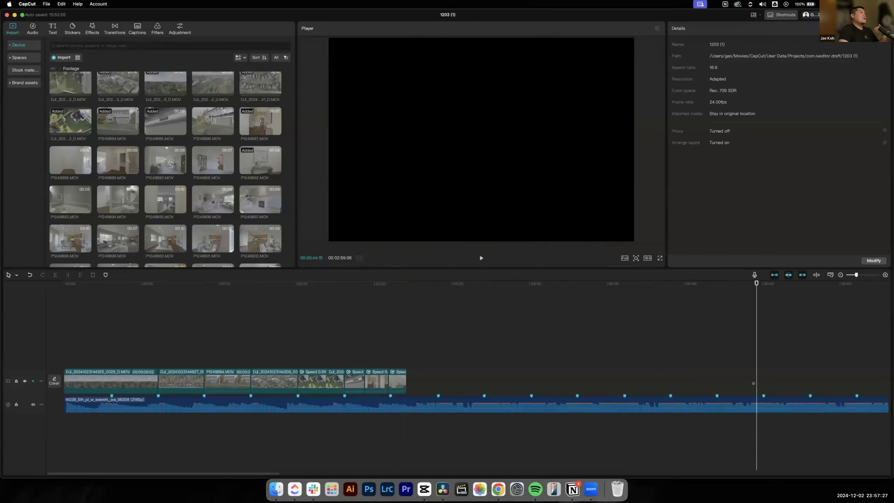
click(370, 295)
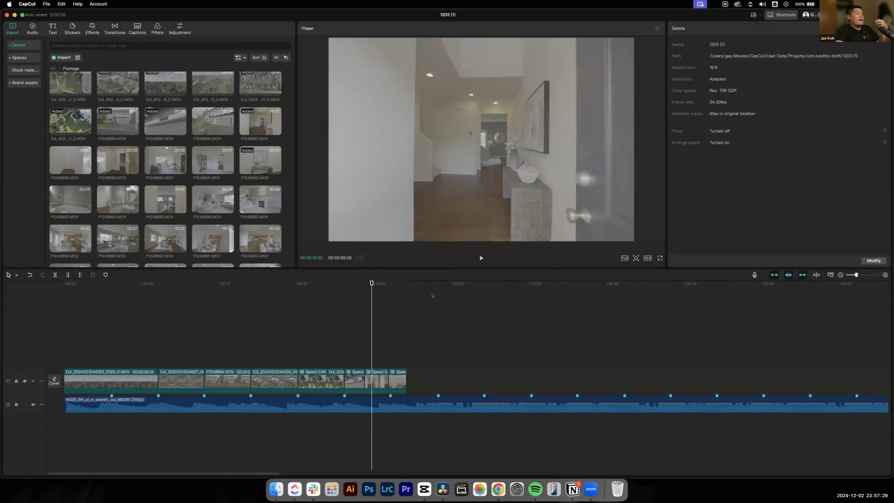